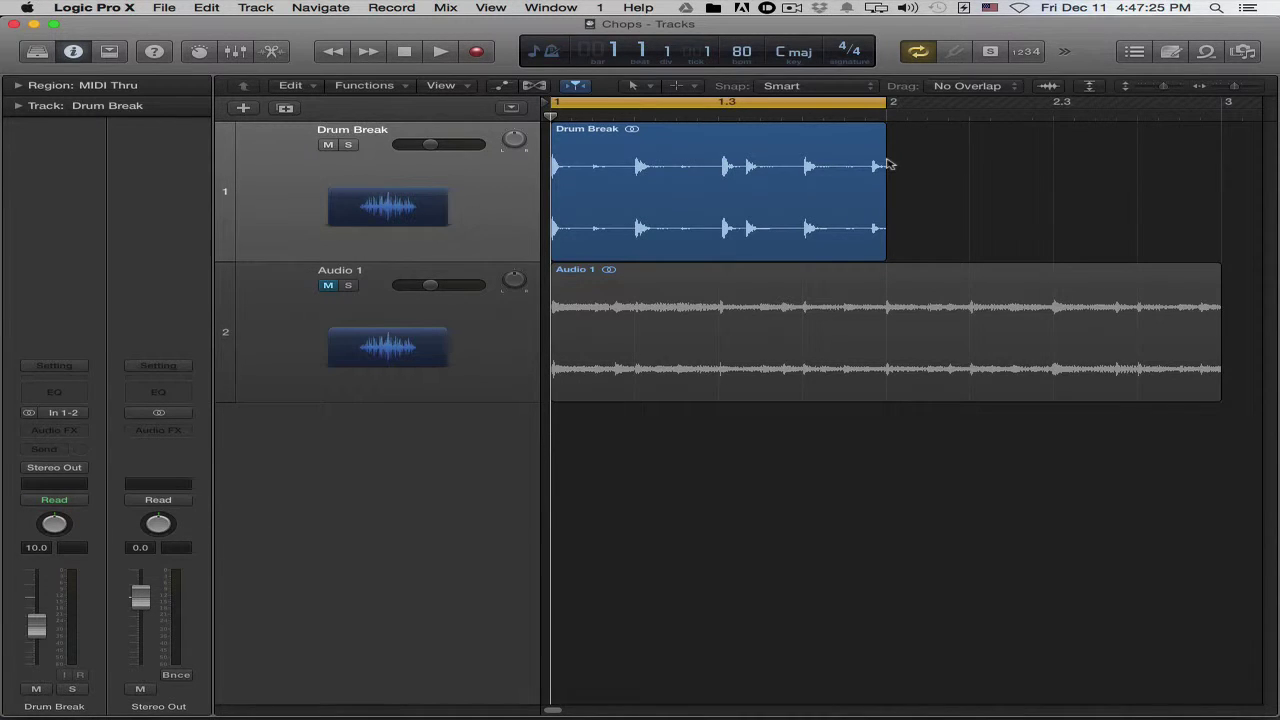
- Play the drum break through once, then return the playhead to the project start
key(space)
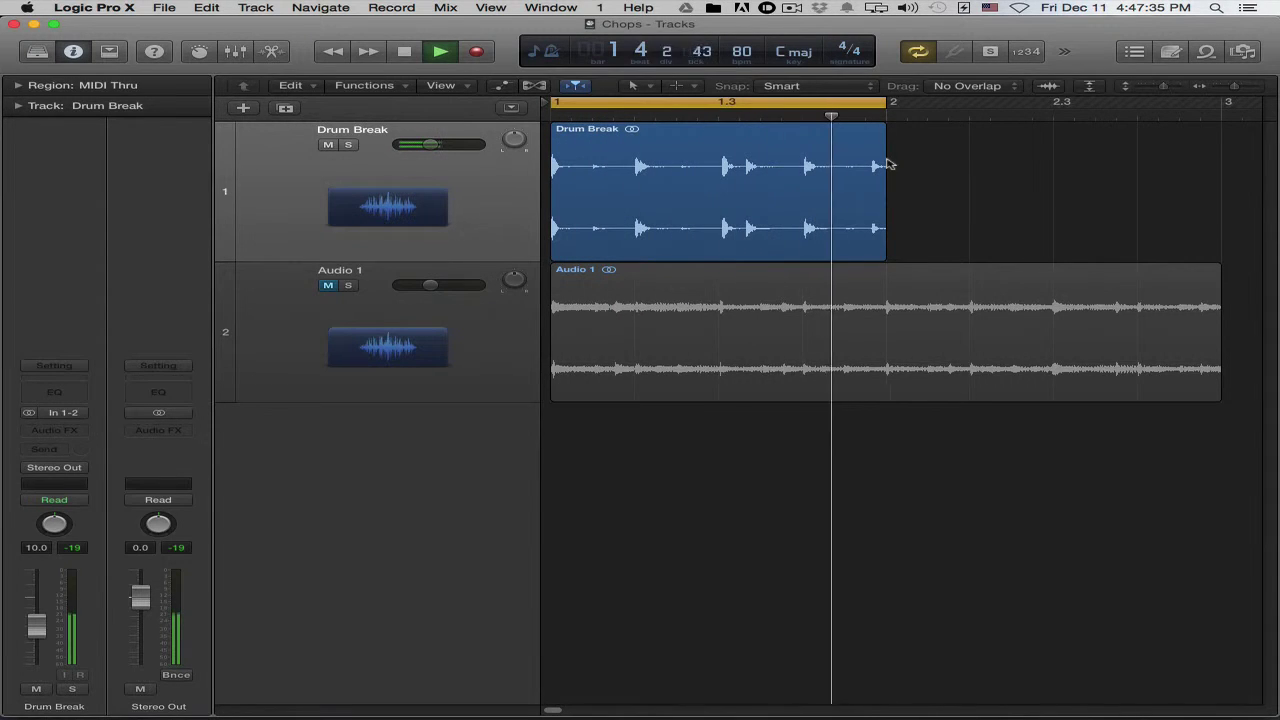
key(space)
key(Return)
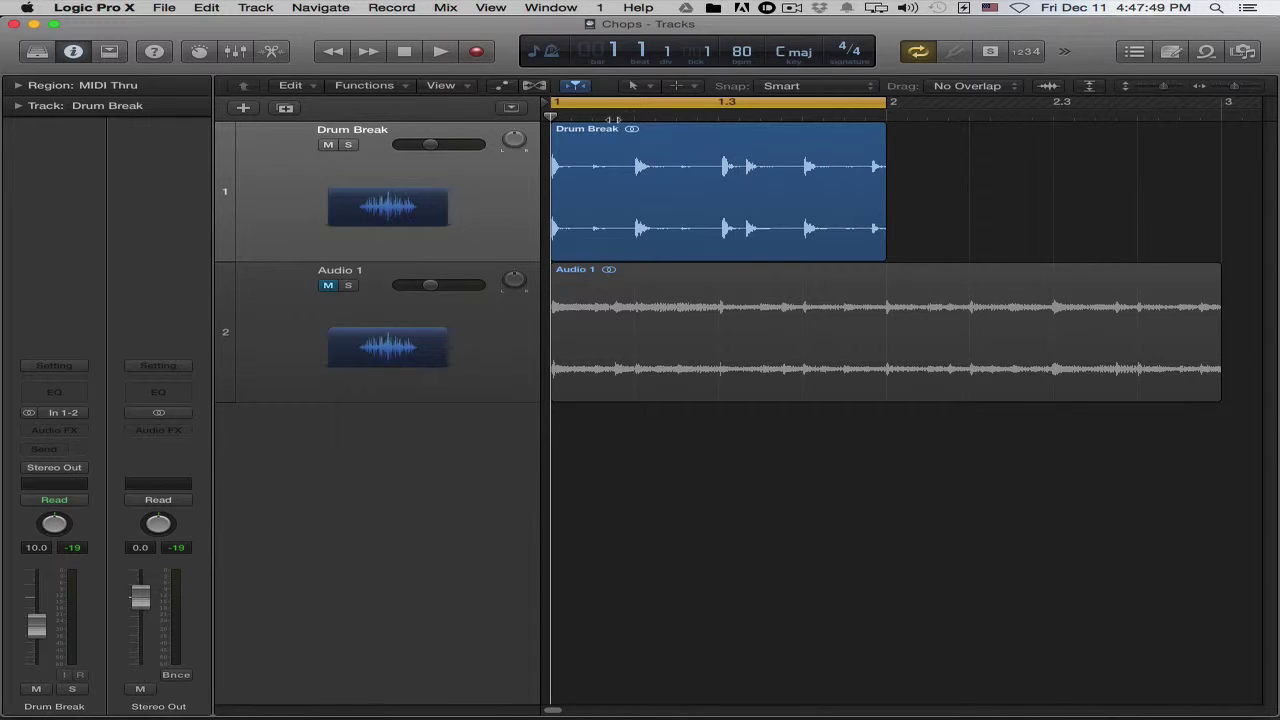
- Select the Drum Break region and place the playhead at bar 1 beat 2
drag(553, 115, 613, 115)
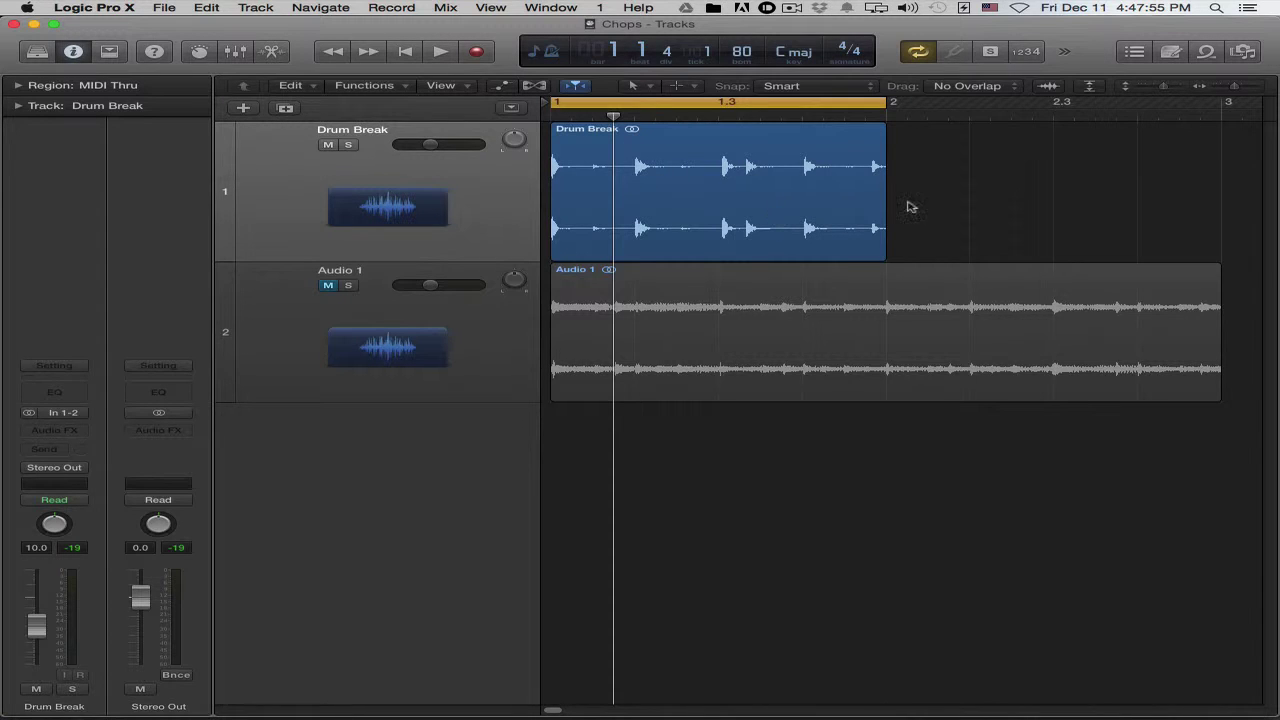
click(790, 155)
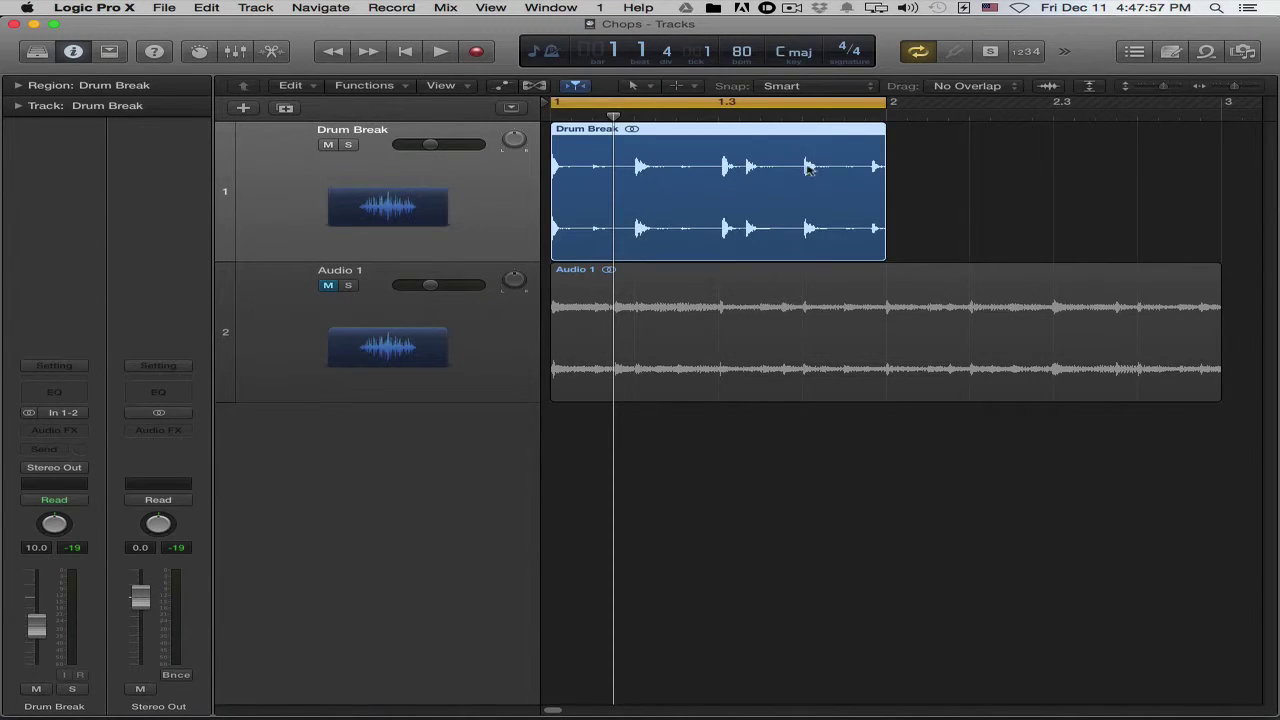
mouse_move(613, 115)
mouse_down()
mouse_move(697, 115)
mouse_move(634, 115)
mouse_up()
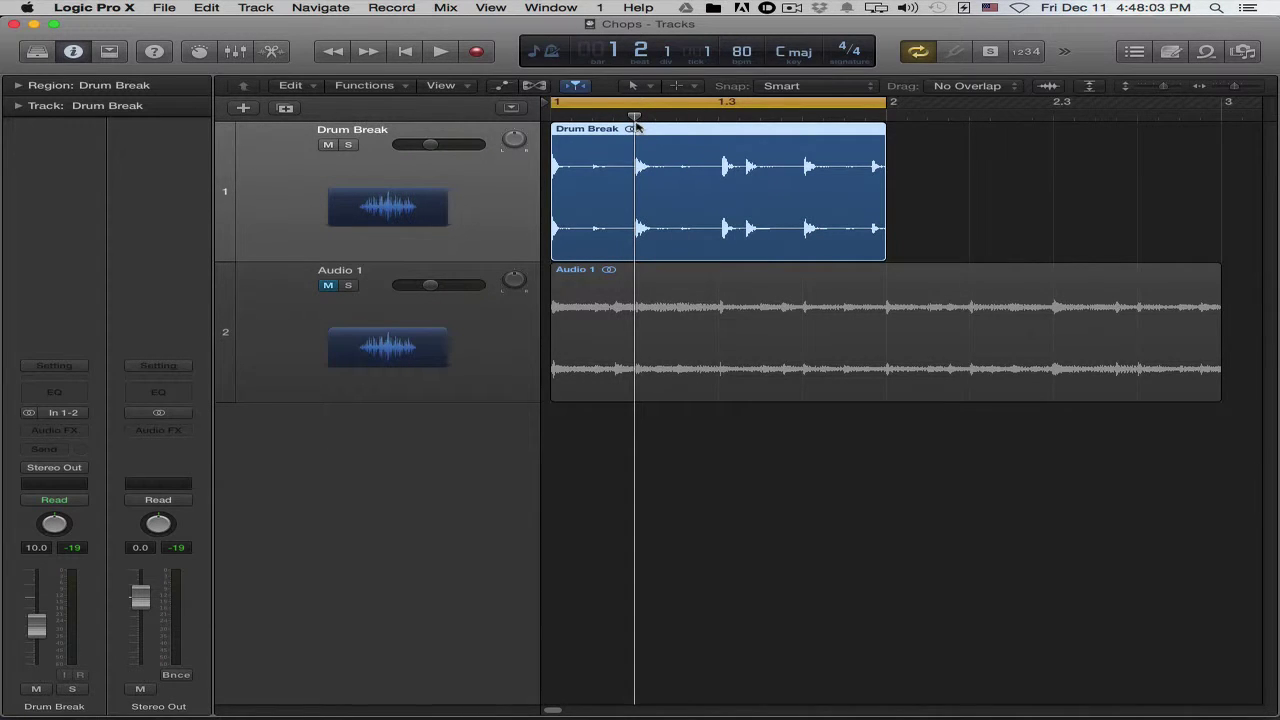
- Split the region at beat 2 with Cmd-T and again via the Edit menu, undoing each split
key(super+t)
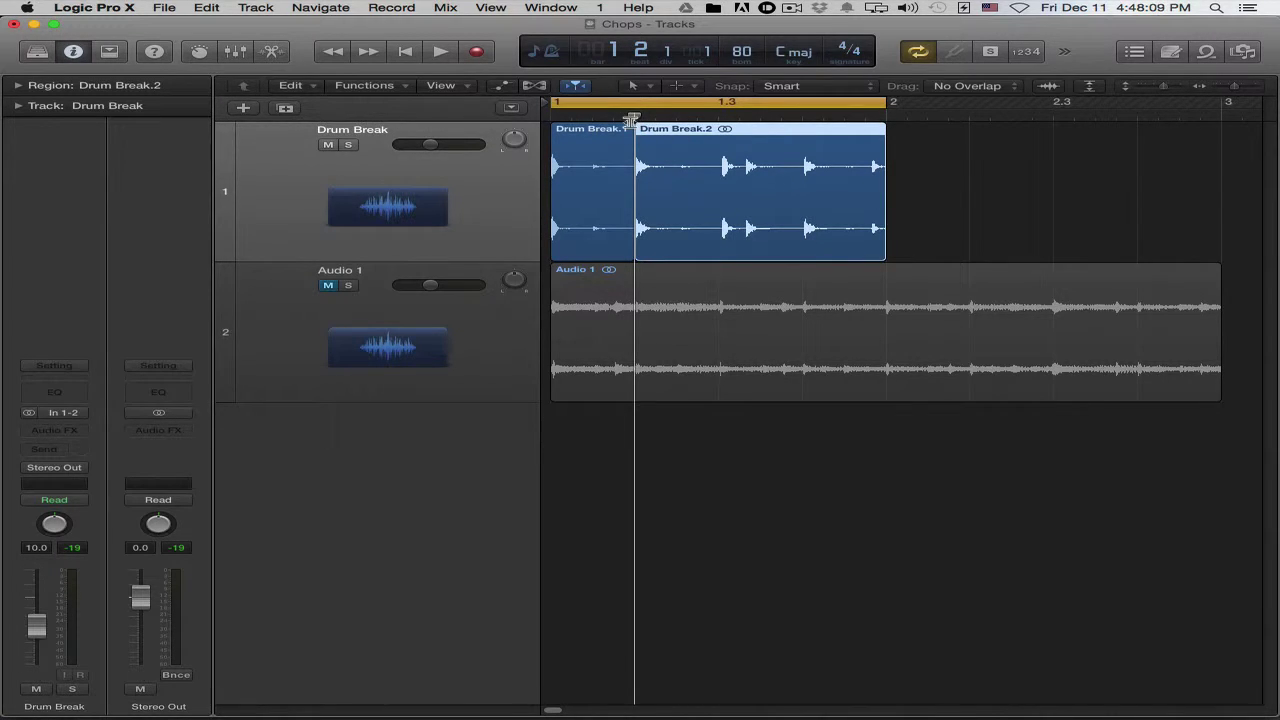
click(632, 120)
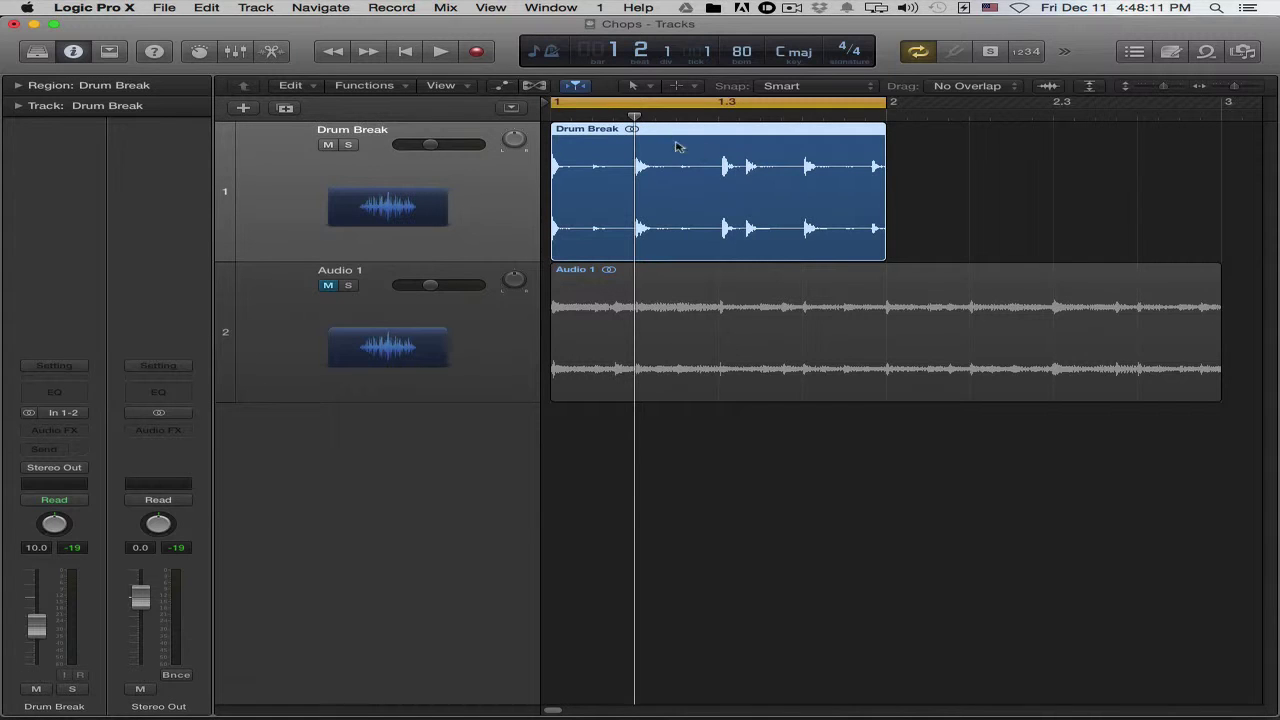
click(208, 7)
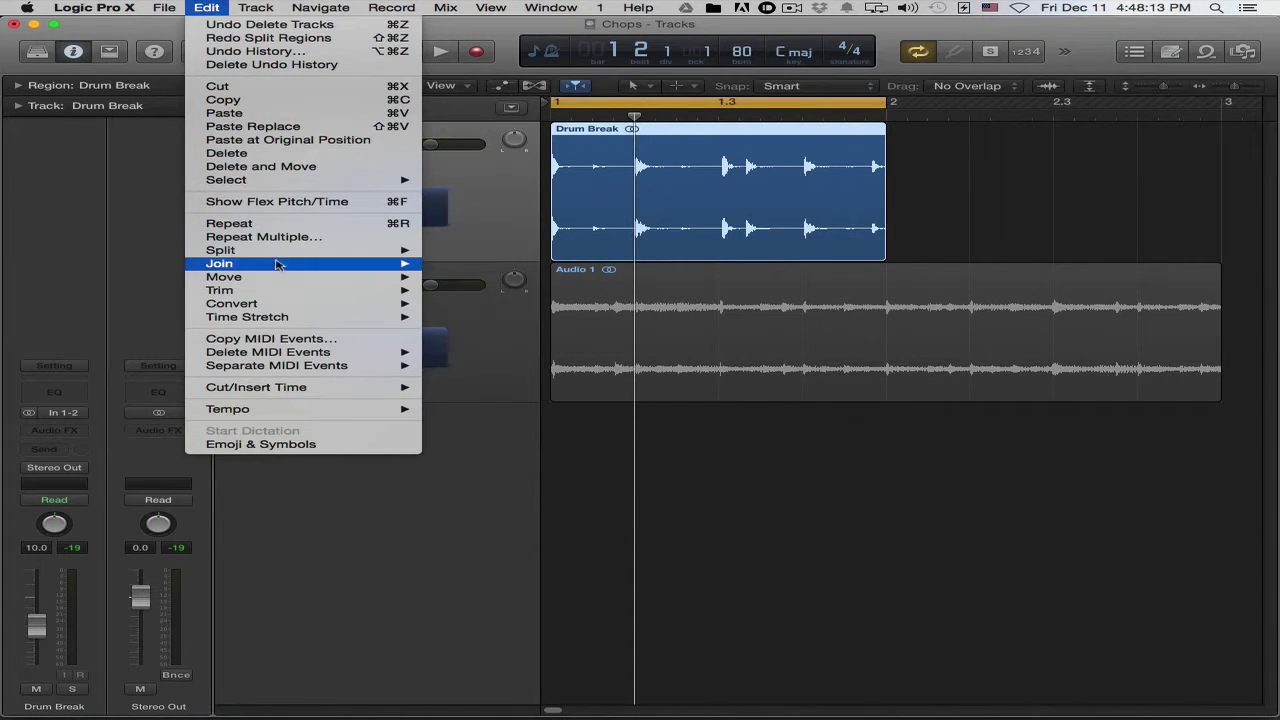
mouse_move(271, 251)
click(503, 251)
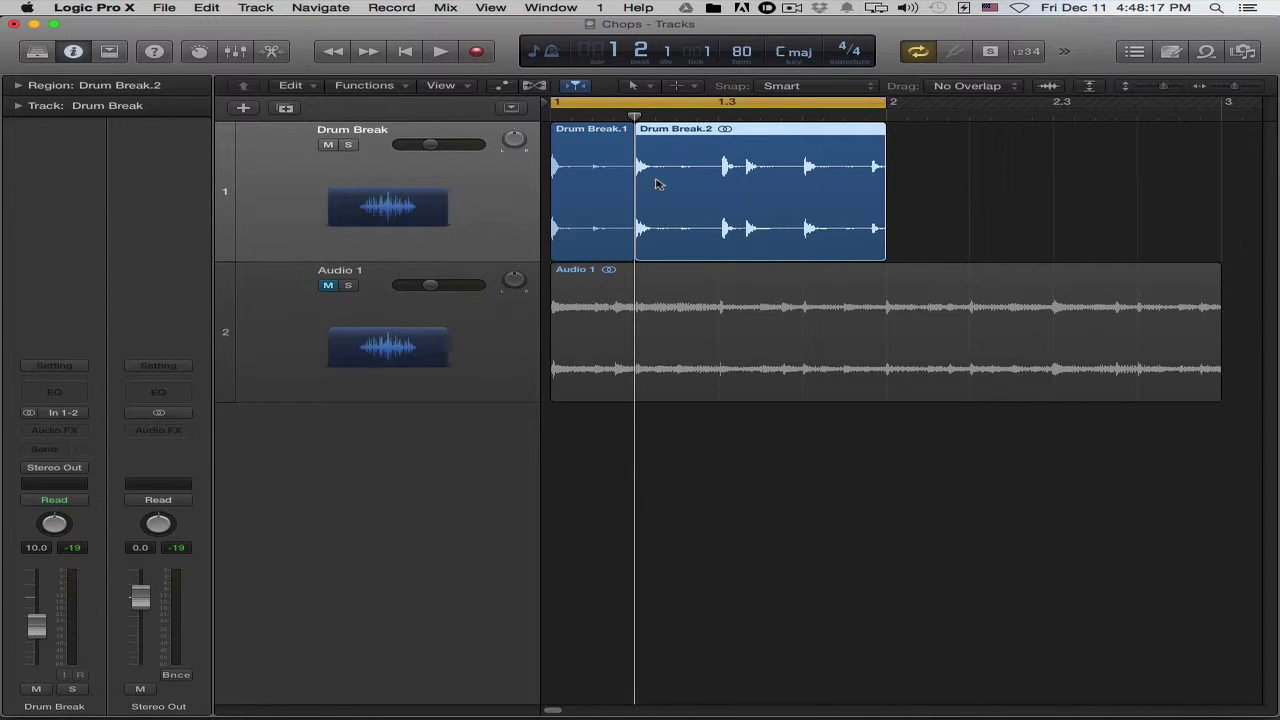
key(super+j)
- Split via the right-click Split by Playhead and undo, then split with Cmd-T and move the playhead to bar 1.3
right_click(712, 154)
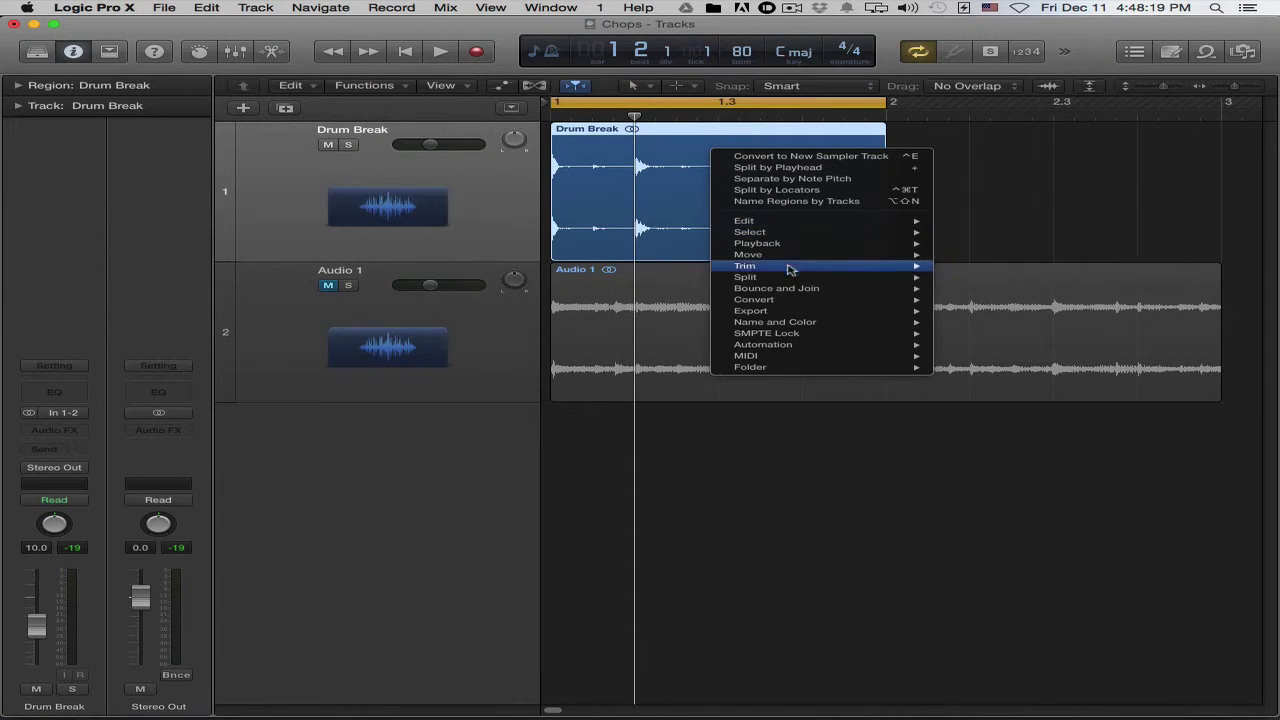
mouse_move(793, 277)
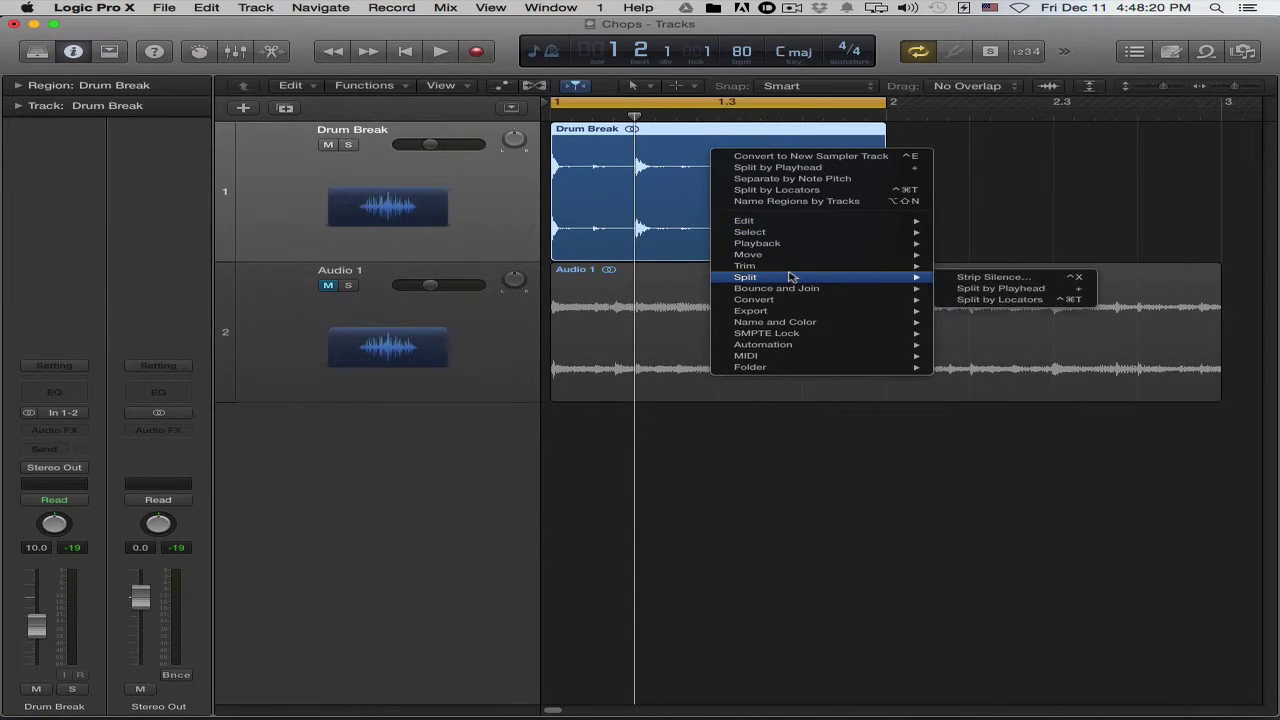
click(1043, 292)
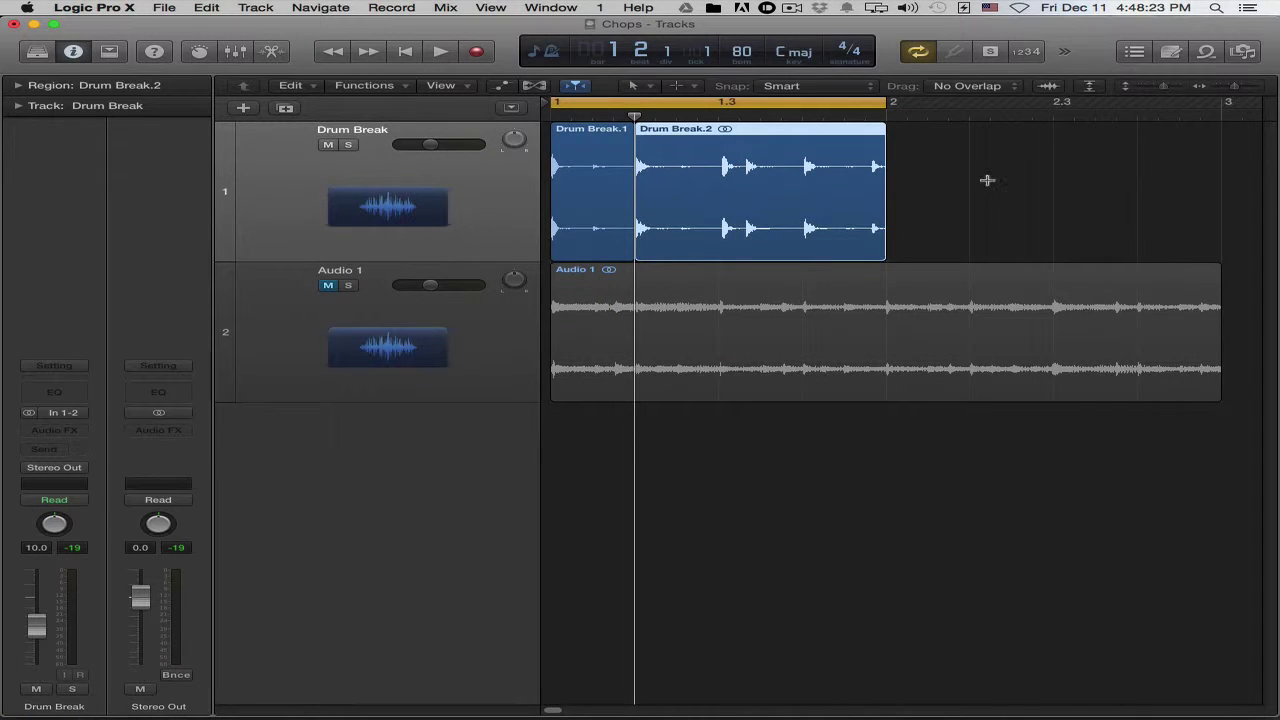
key(super+z)
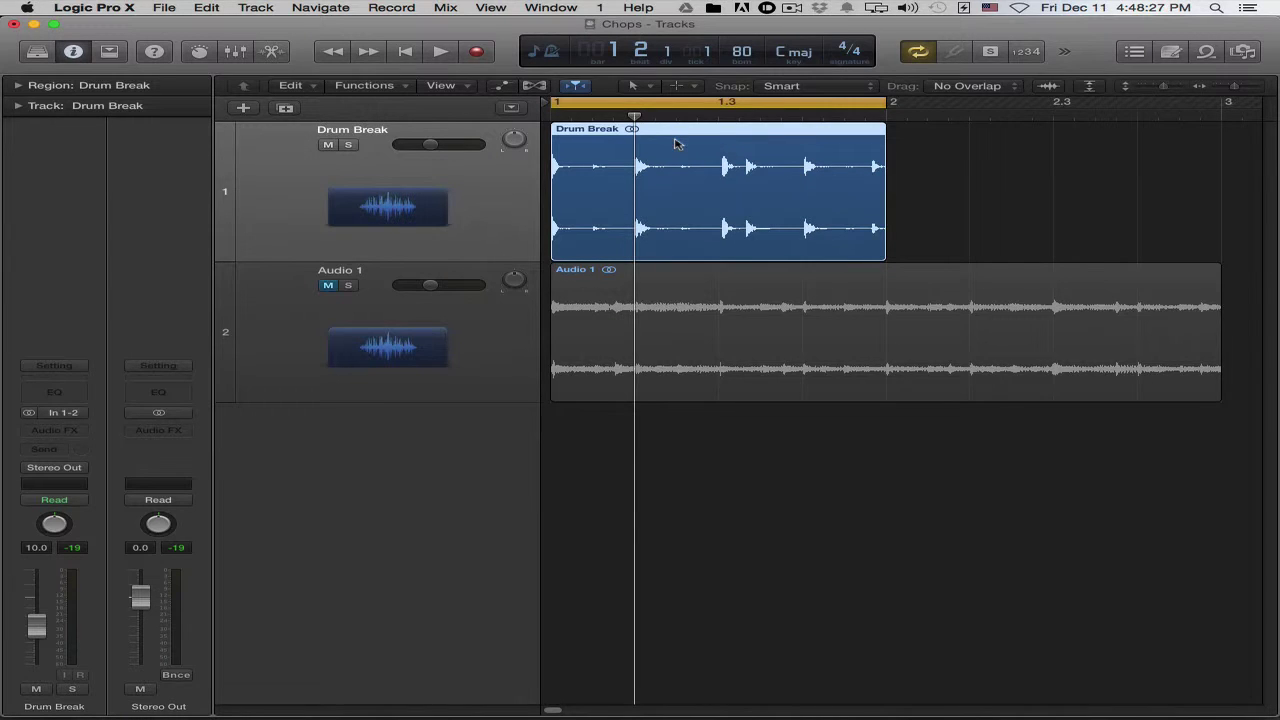
key(super+t)
click(717, 115)
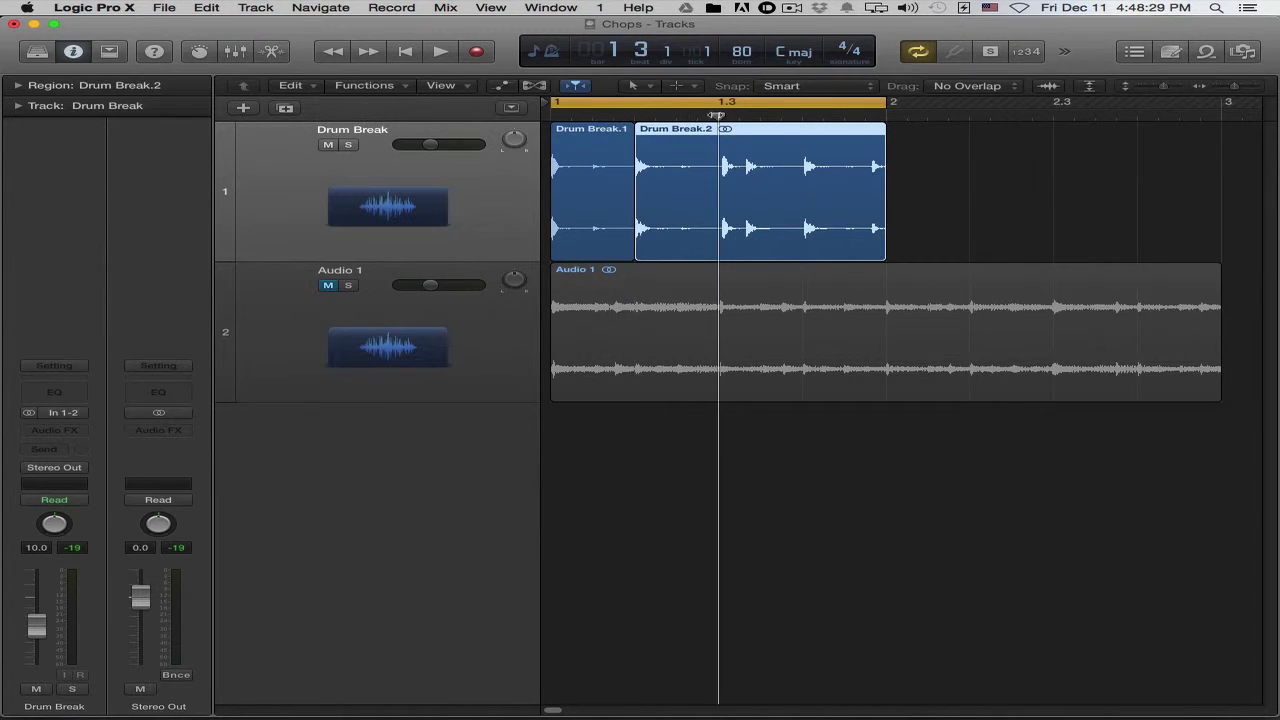
- Split Drum Break.2 at beat 3, then undo back to one whole Drum Break region
key(super+t)
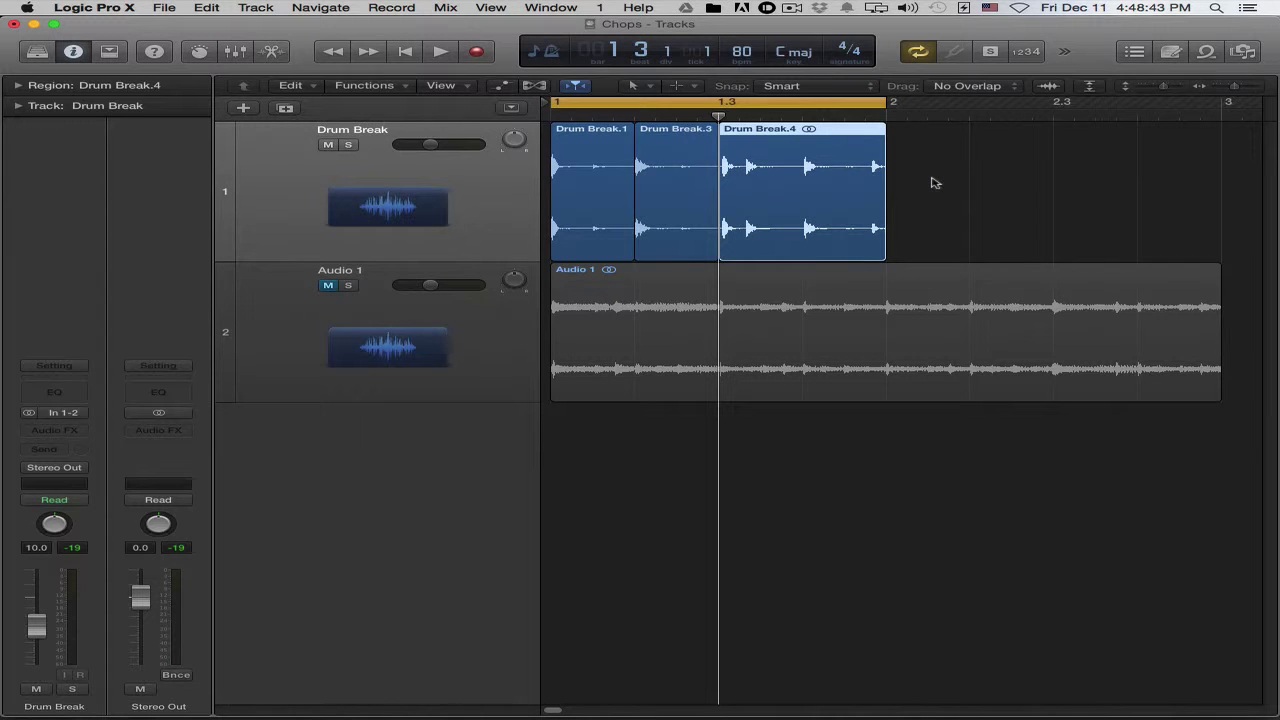
key(super+j)
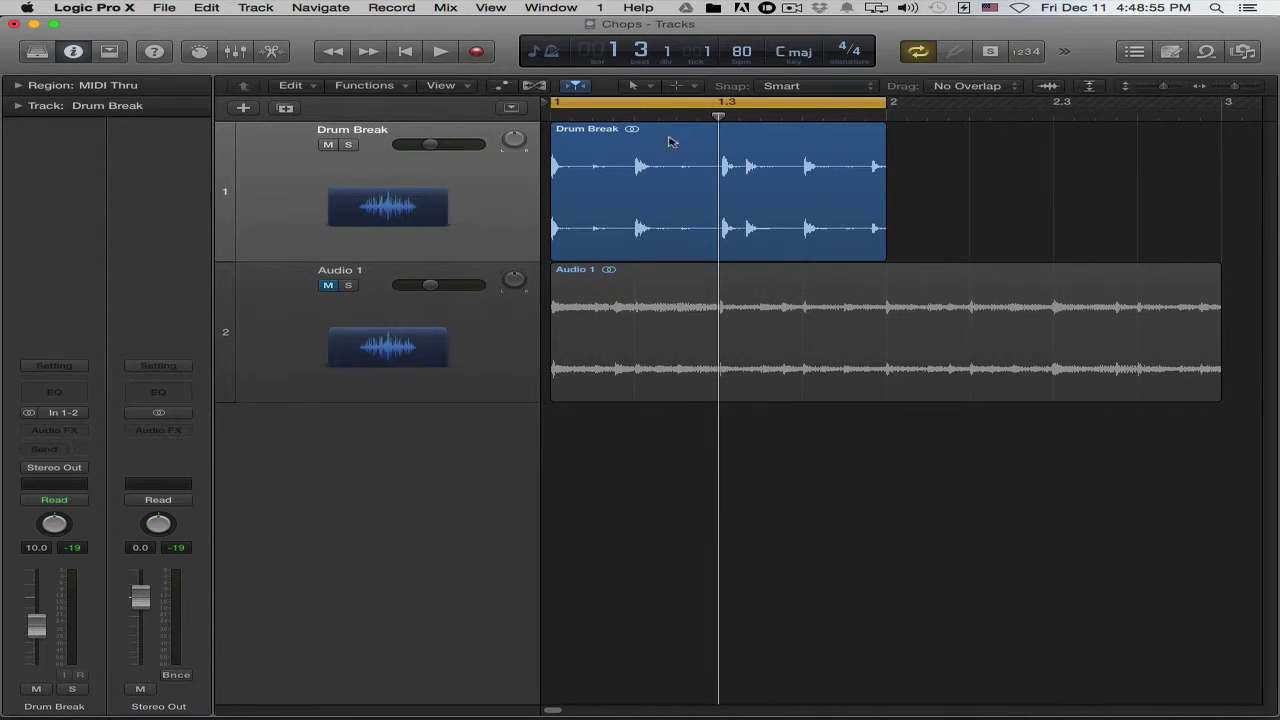
- Confirm the Command-click tool is the Marquee Tool, test it in the region, then bring up the Tool menu
click(685, 90)
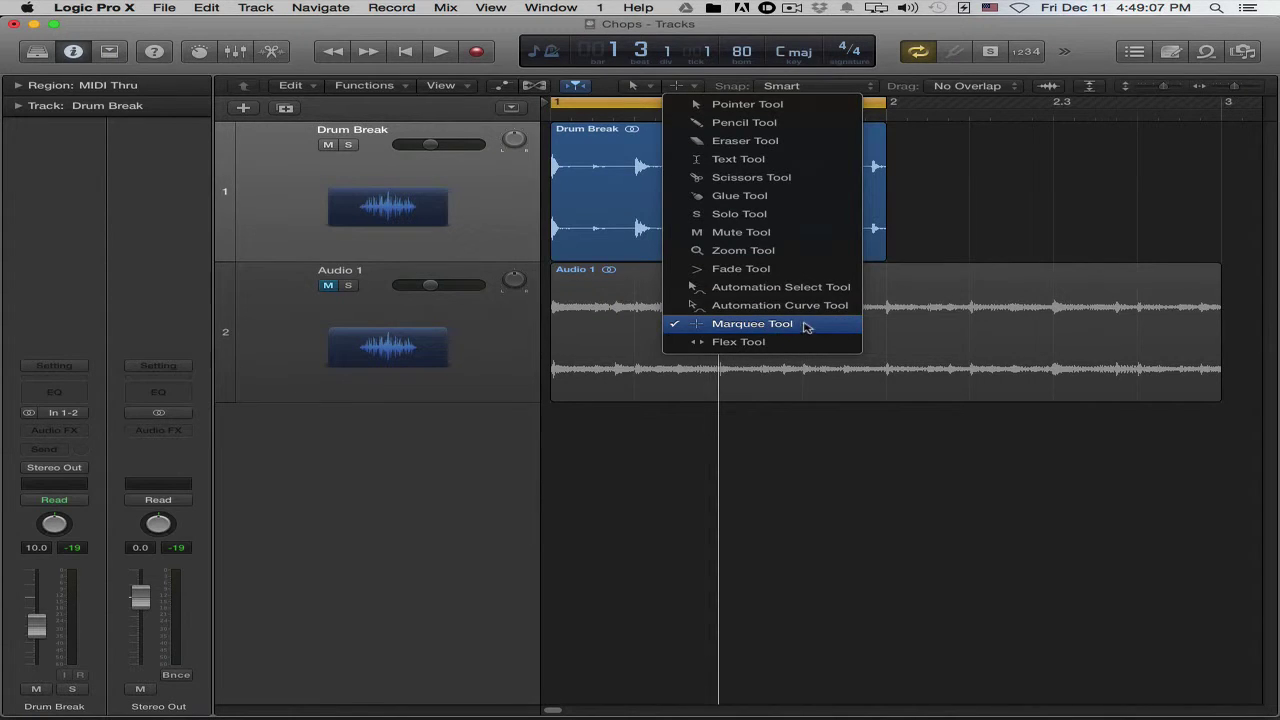
click(943, 191)
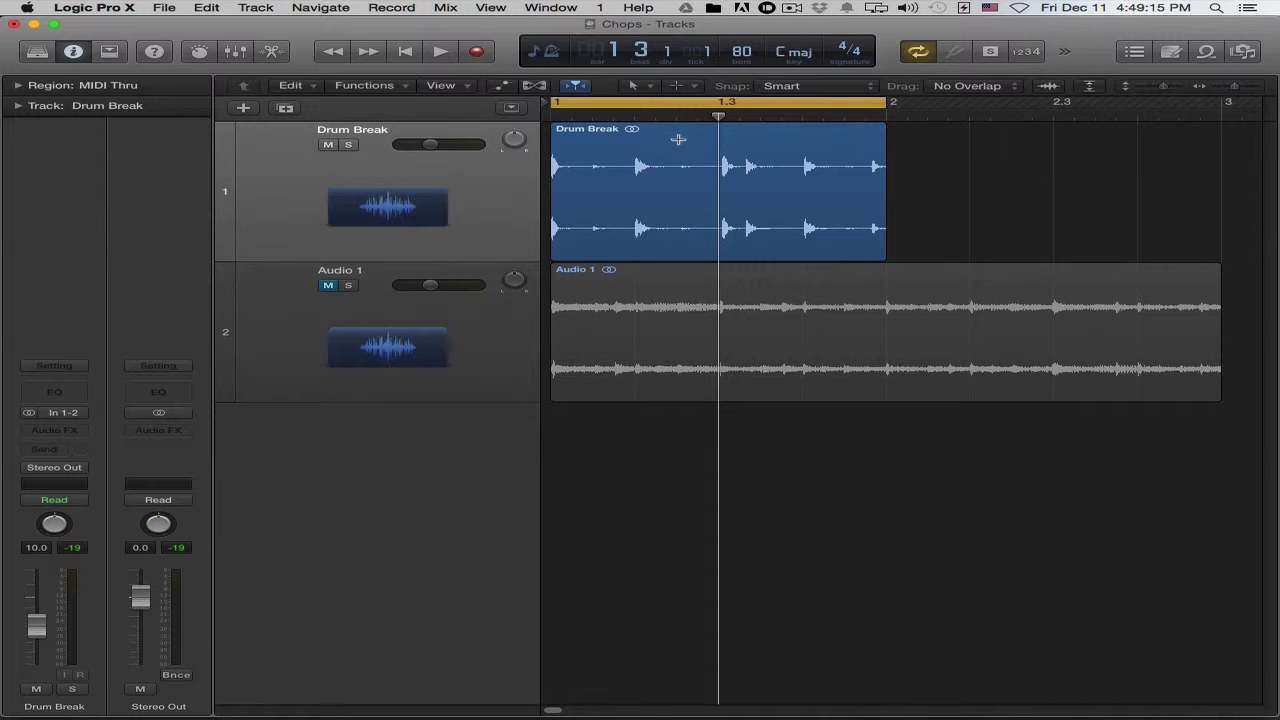
click(678, 140)
click(940, 179)
key(t)
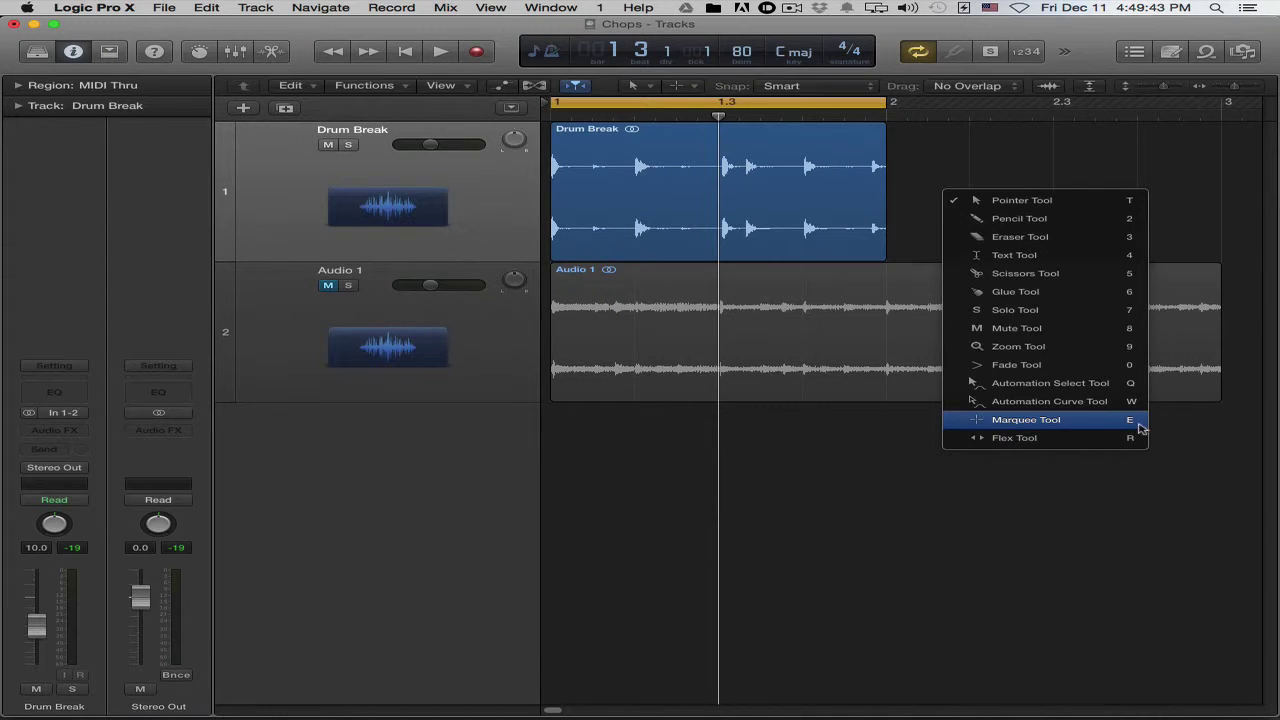
- Mark a split point in Drum Break, nudge it right, split there, then undo the split
click(913, 161)
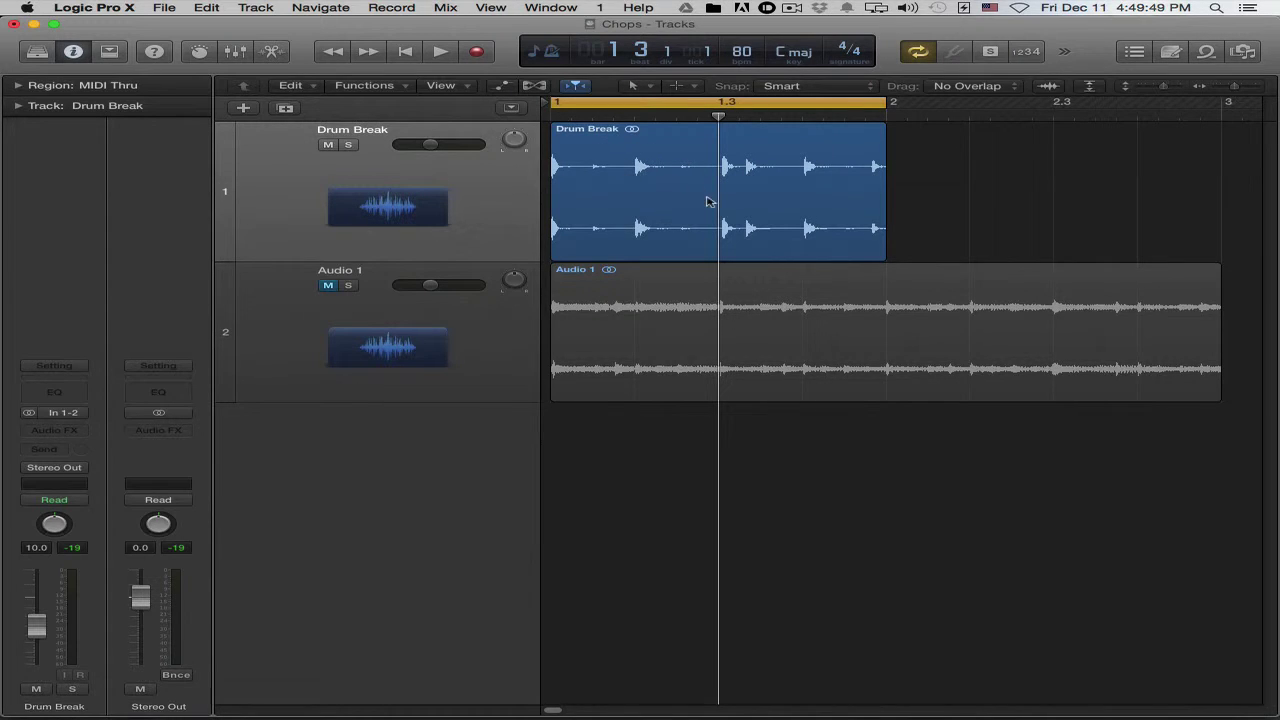
click(594, 151)
key(Right)
key(Right)
key(super+t)
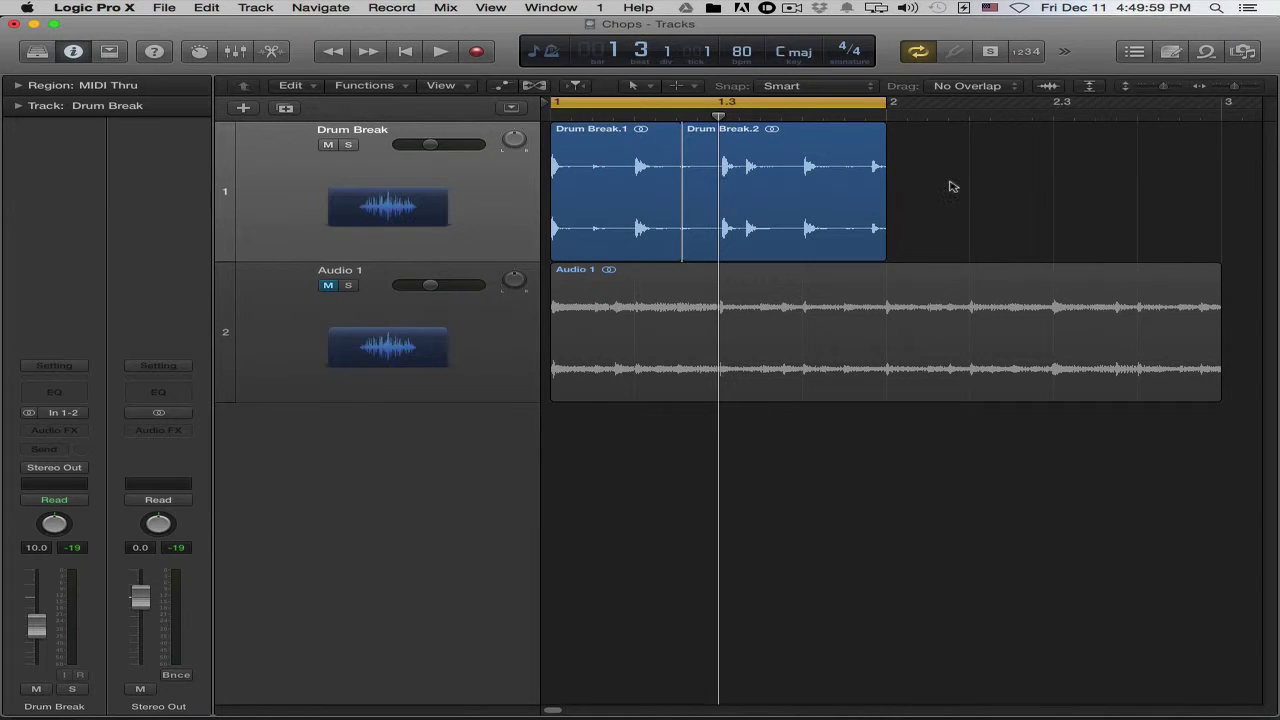
key(super+j)
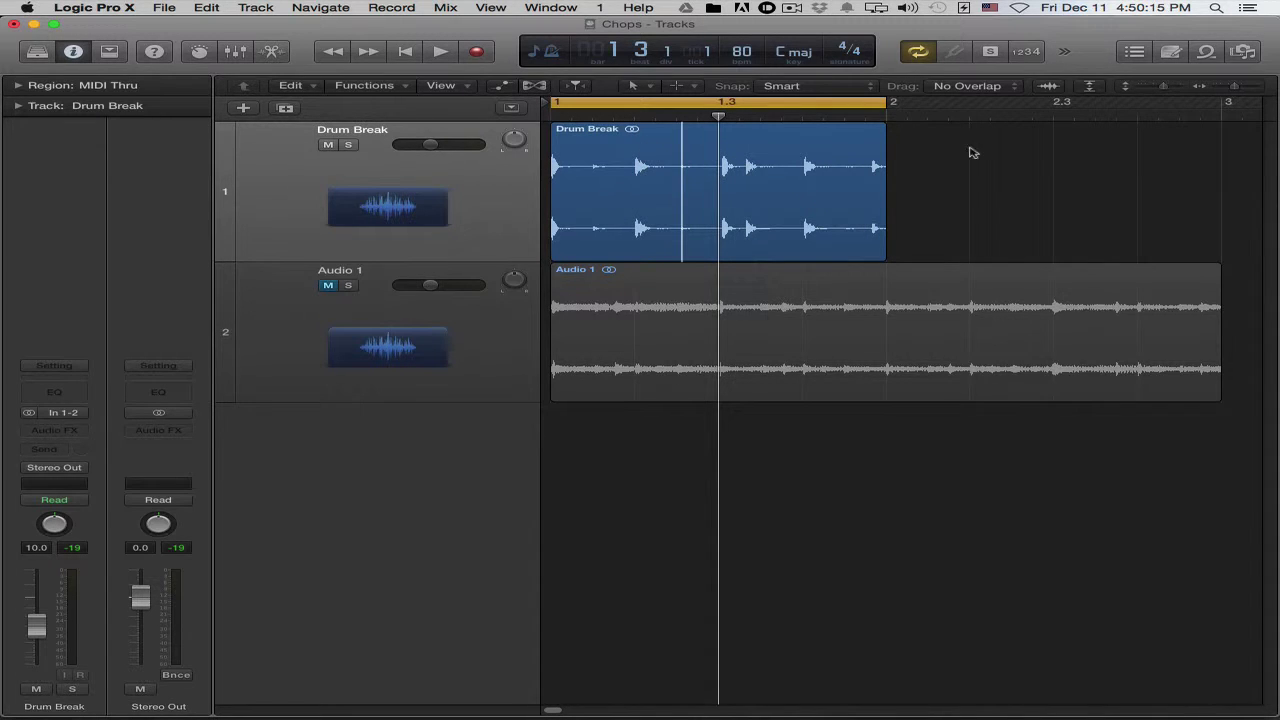
- Delete a marqueed middle slice of Drum Break, undo twice, then mark a shorter span around bar 1.3
drag(589, 150, 723, 162)
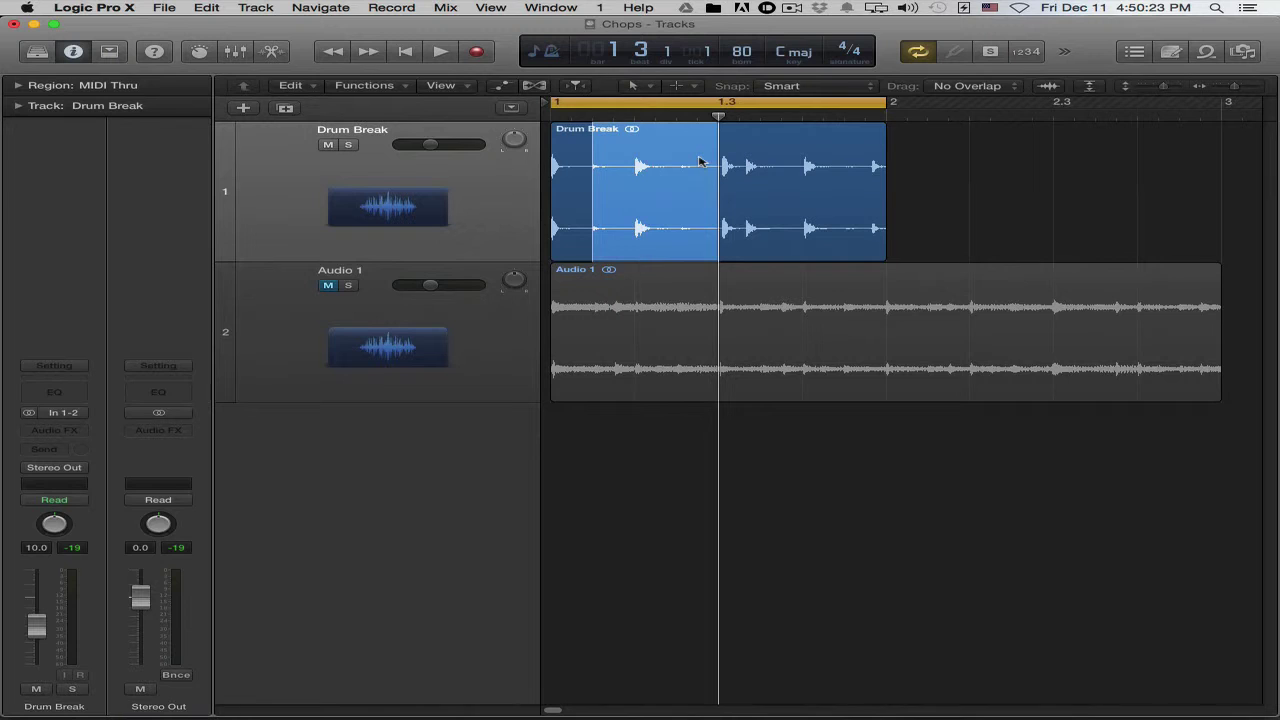
key(Delete)
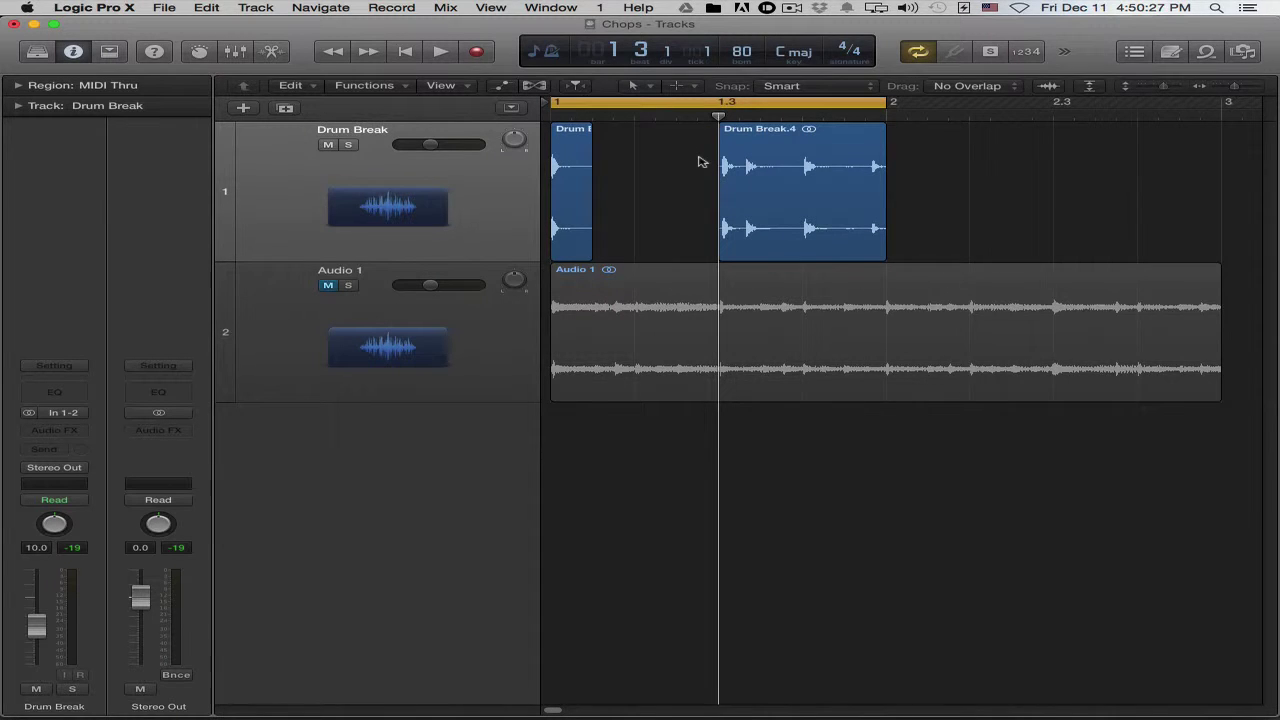
key(super+z)
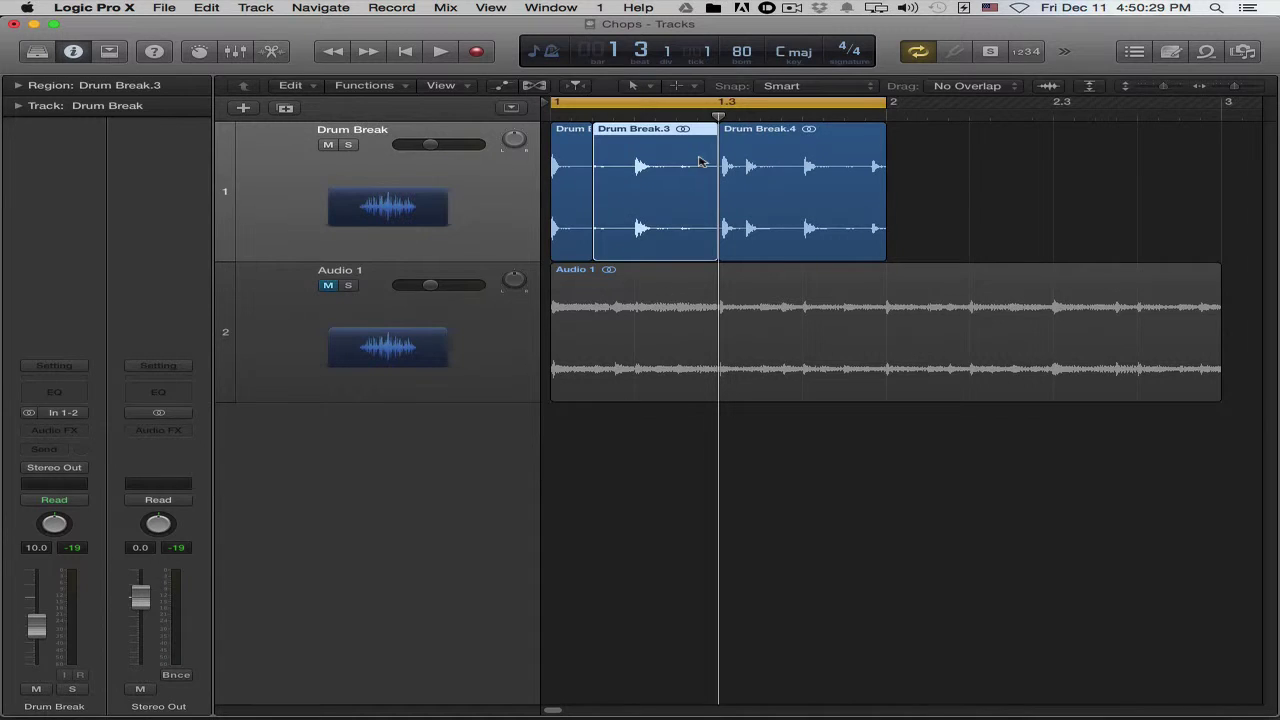
key(super+z)
key(super+z)
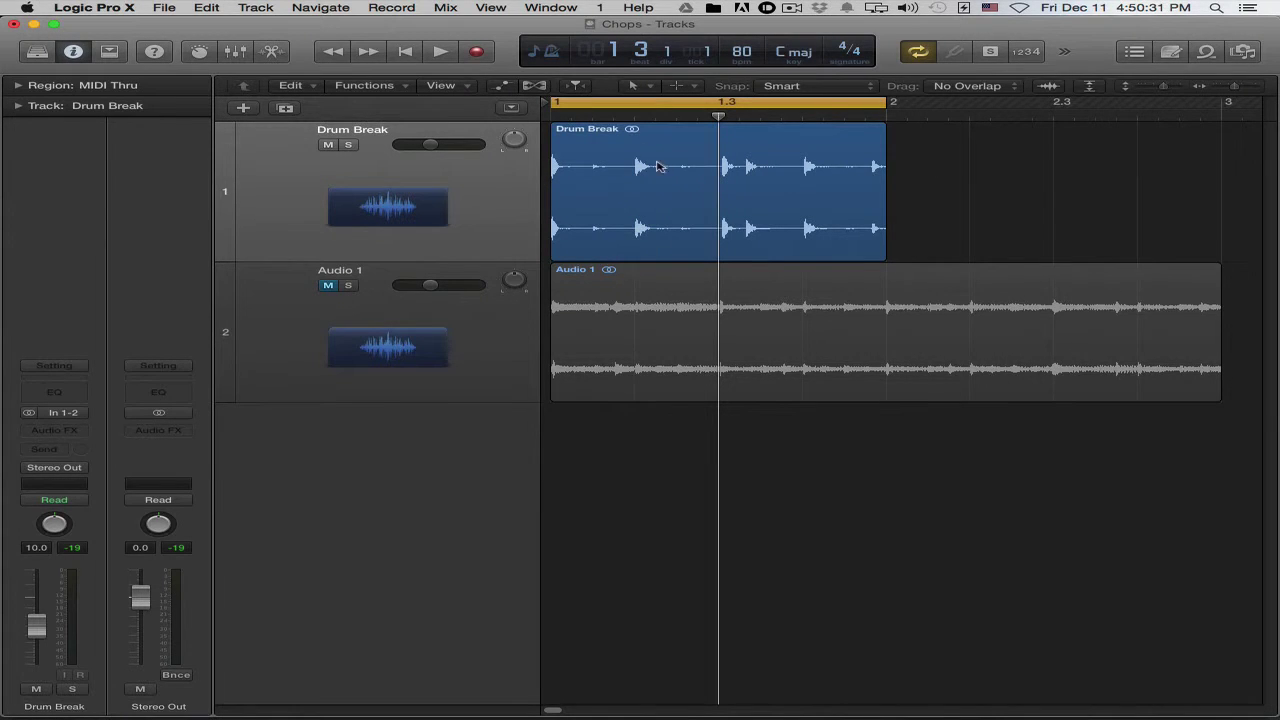
drag(620, 162, 752, 160)
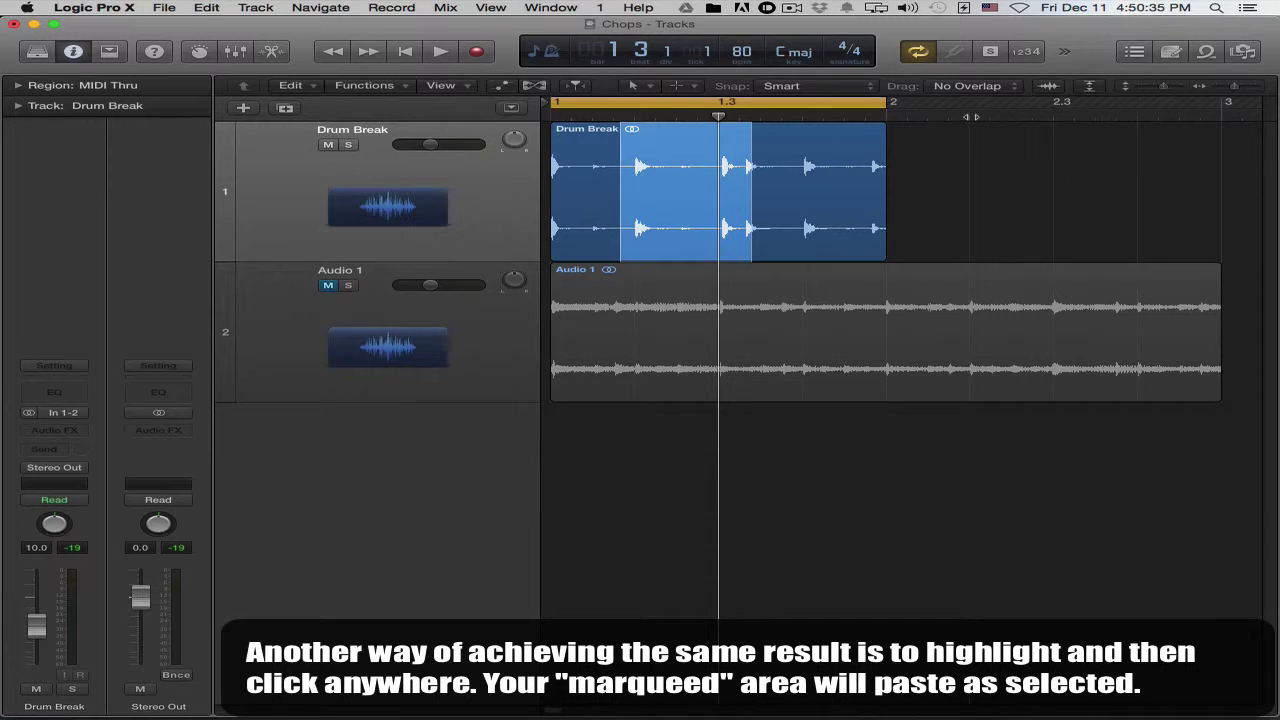
click(971, 118)
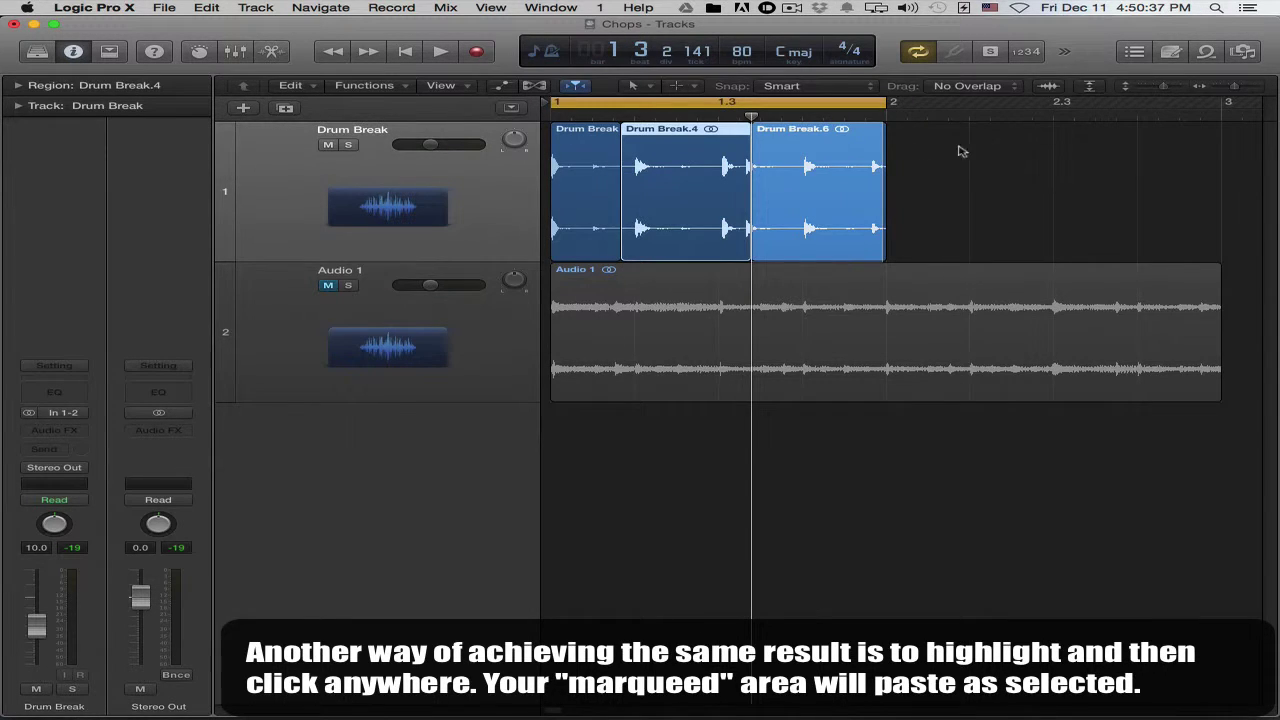
drag(688, 145, 1020, 157)
click(938, 152)
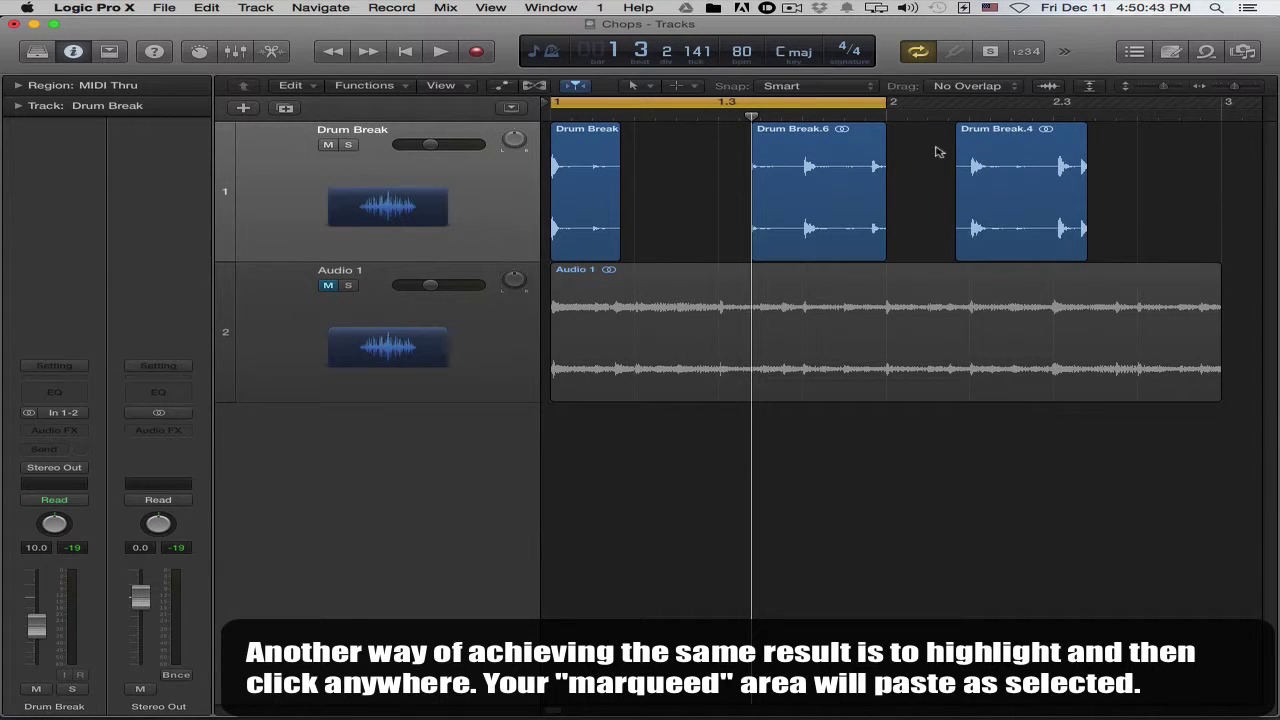
key(super+z)
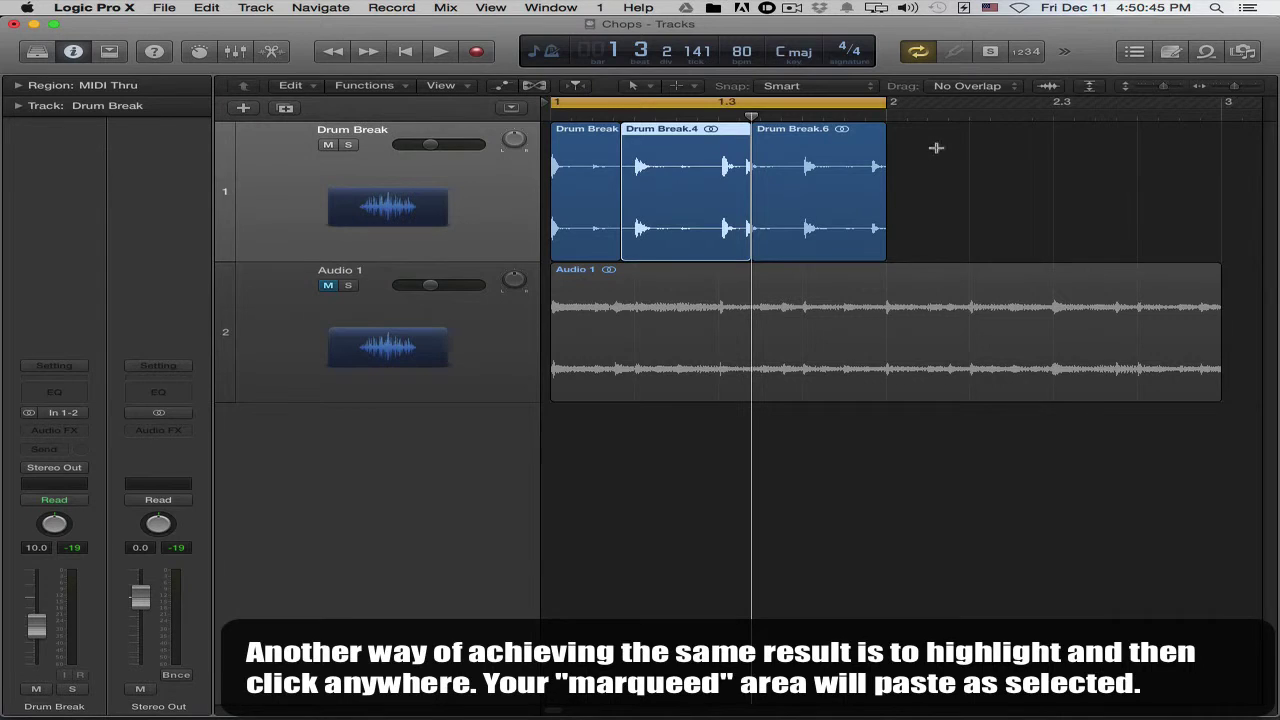
key(super+z)
key(super+z)
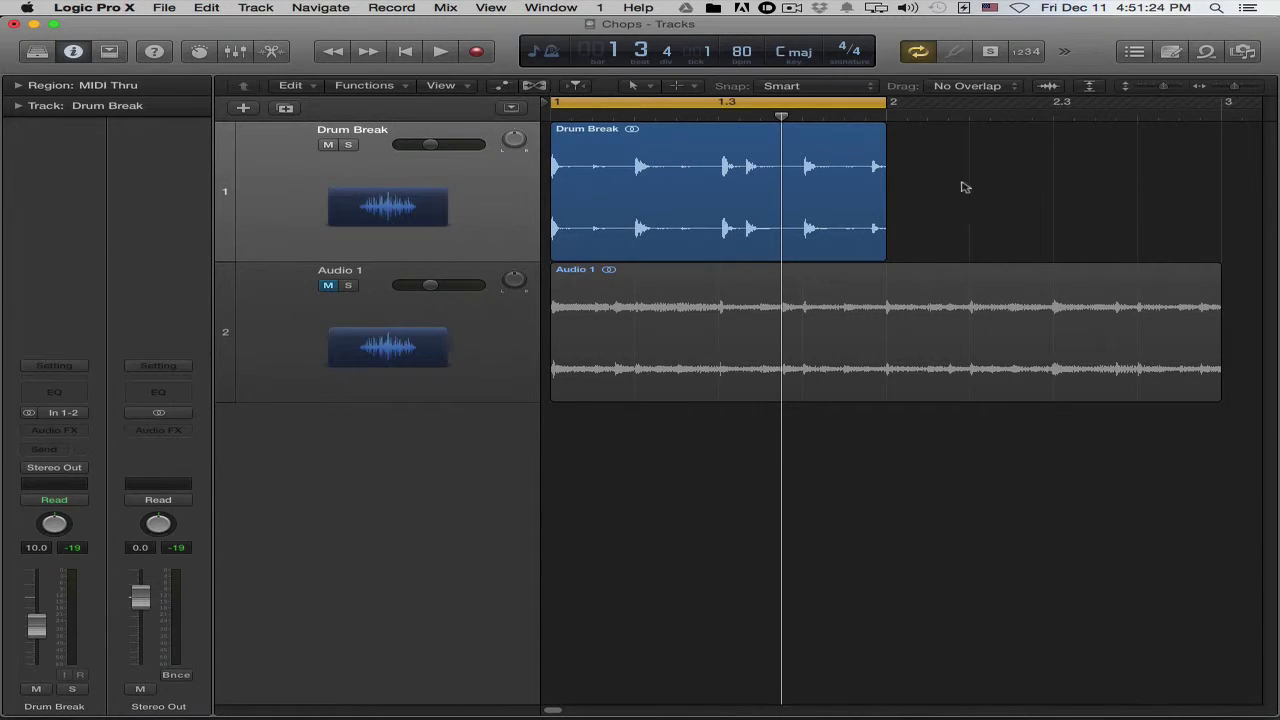
- Set the playhead to bar 1 beat 2 (1 2 1 1) and select the Drum Break region
click(803, 116)
drag(803, 116, 634, 116)
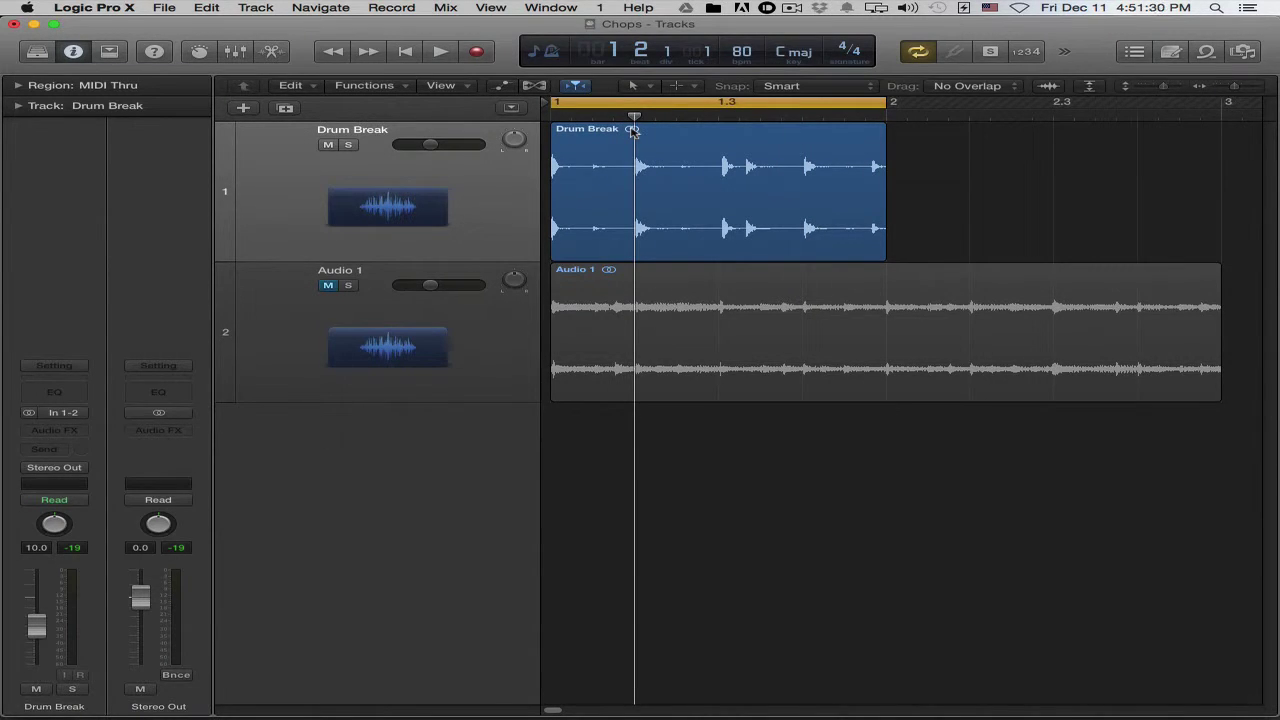
click(711, 150)
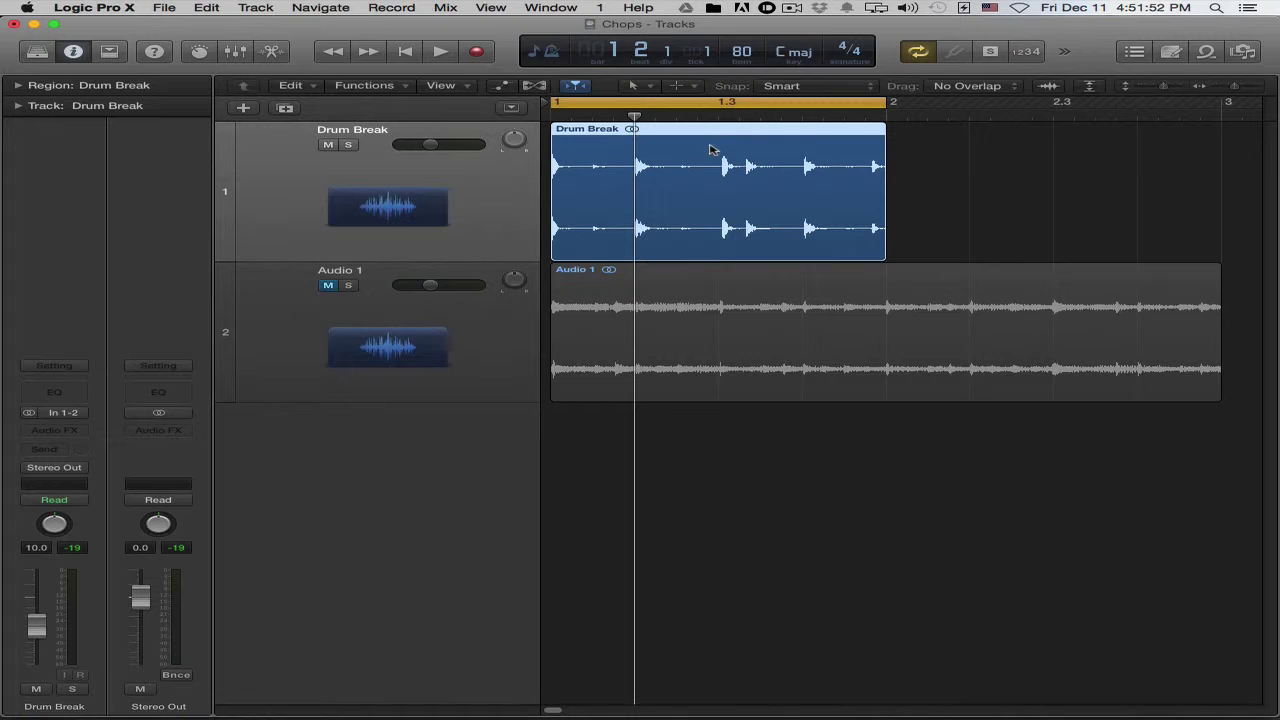
click(944, 187)
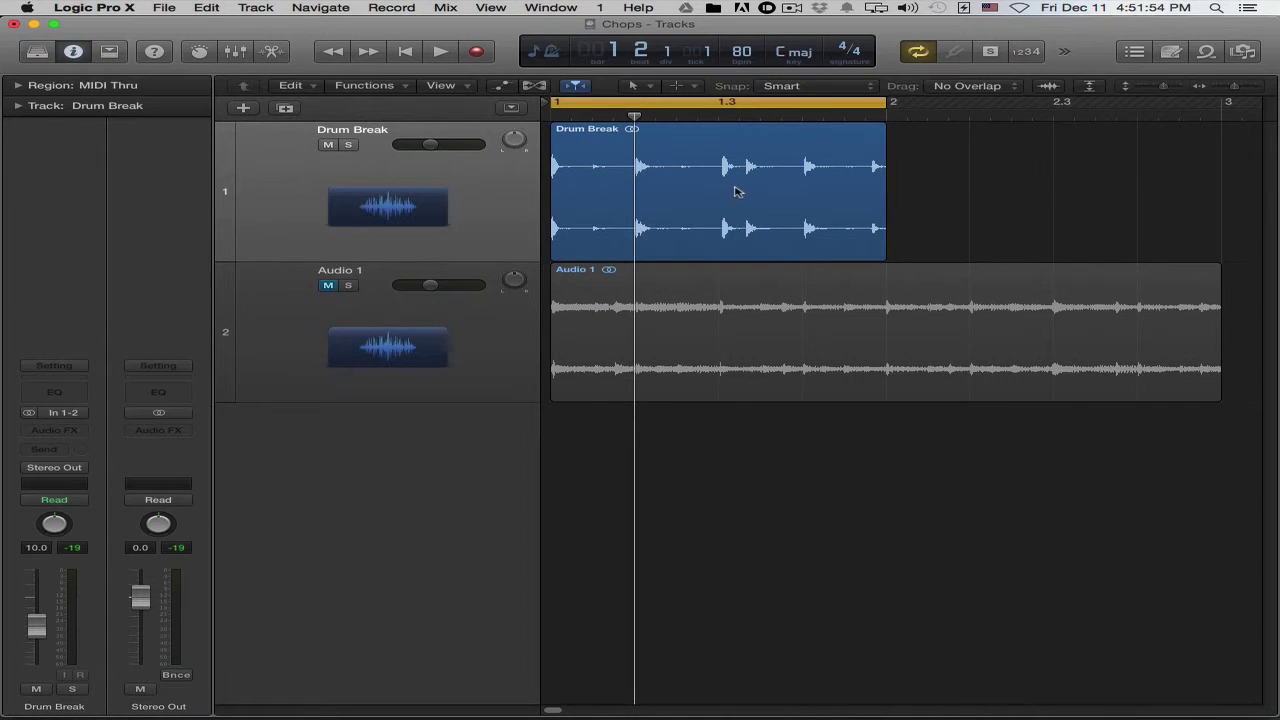
click(735, 192)
click(926, 188)
click(718, 190)
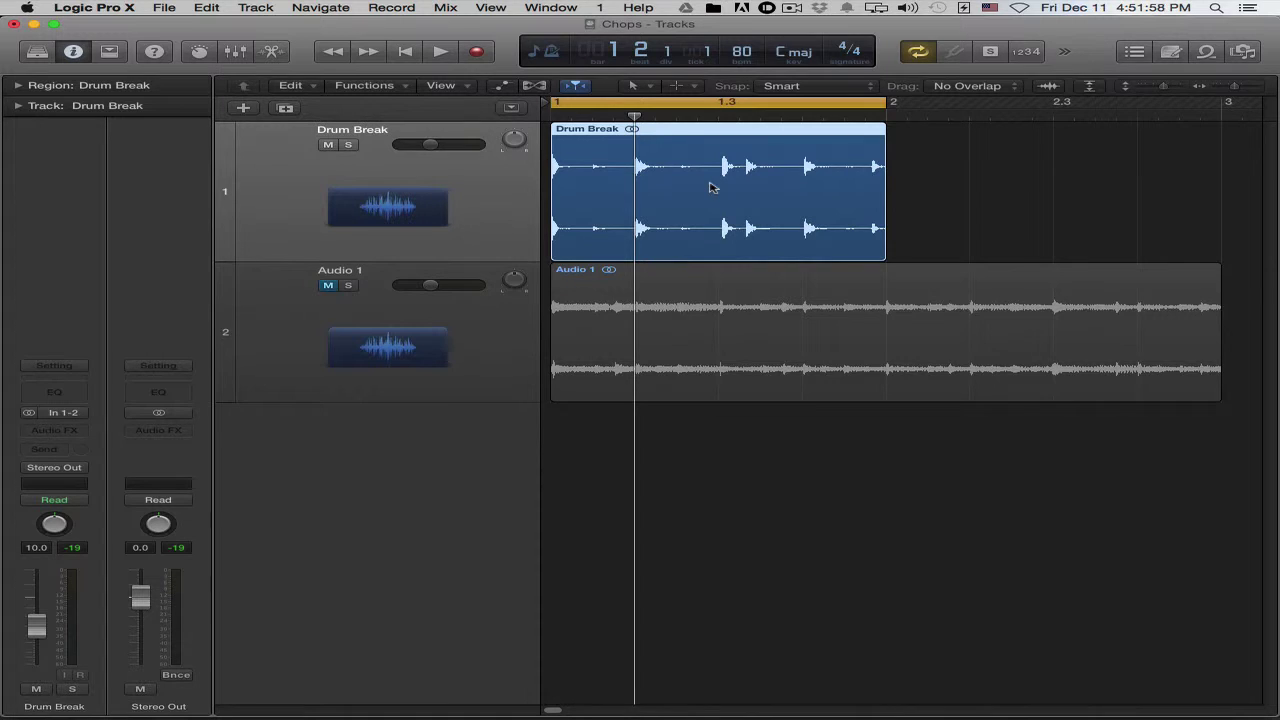
- Choose Convert to New Sampler Track from the Drum Break region's Convert menu
right_click(711, 187)
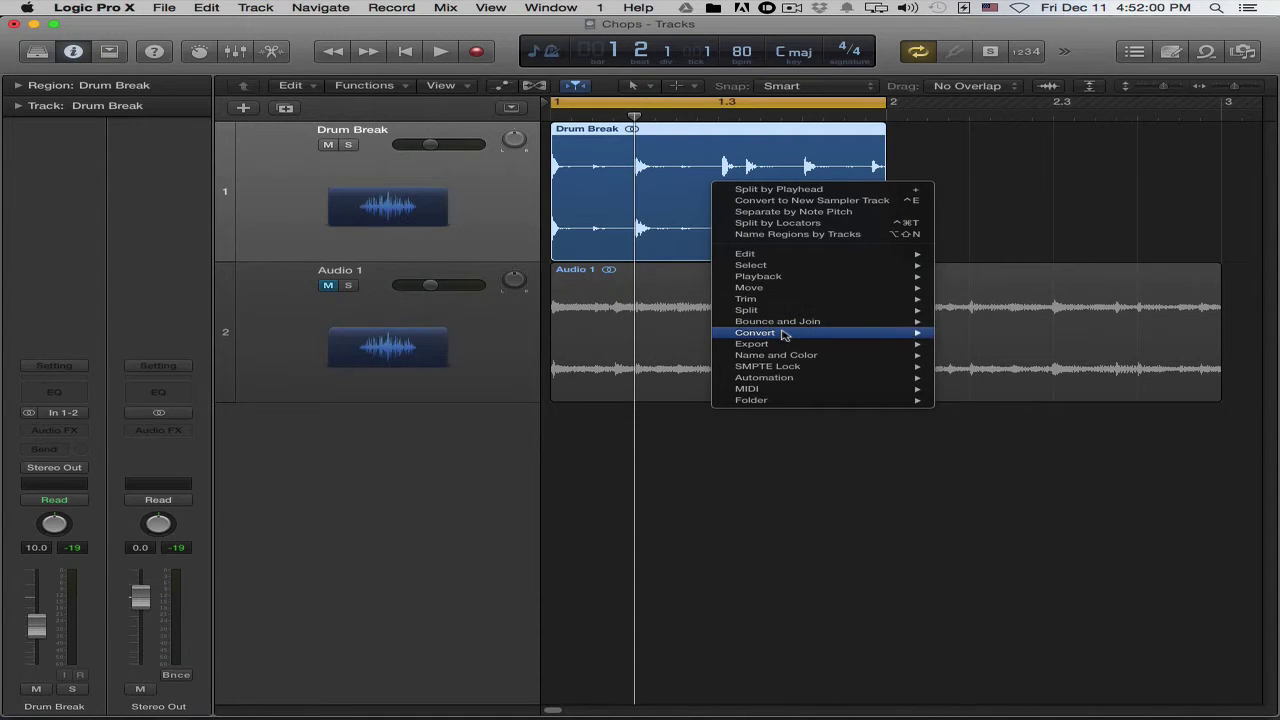
mouse_move(752, 332)
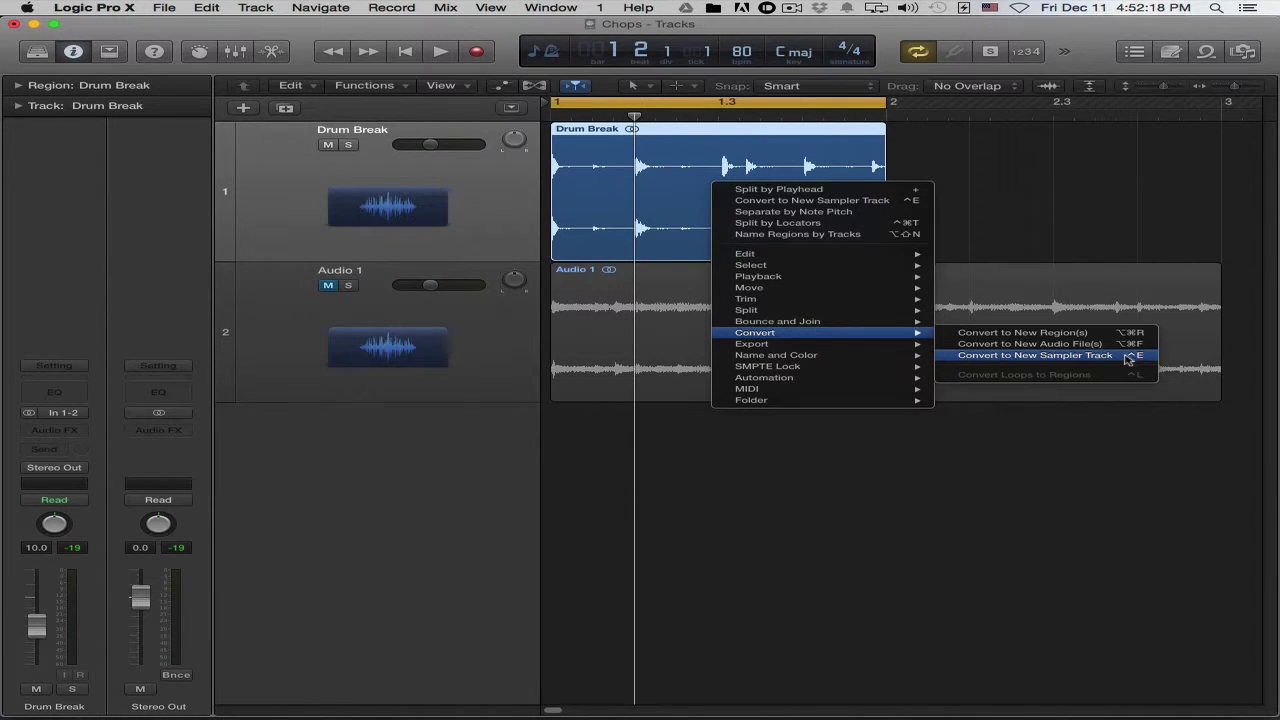
click(1129, 358)
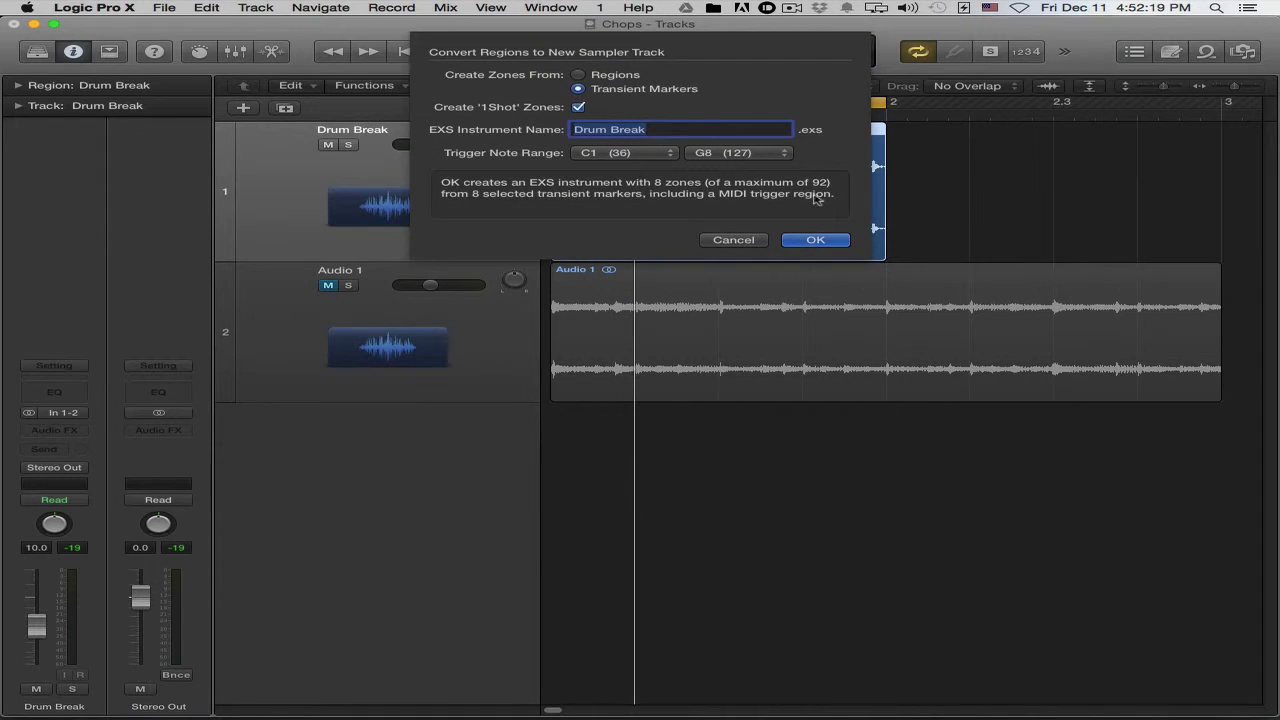
- Create zones from Transient Markers rather than Regions, keep 1Shot checked, and confirm the conversion
click(580, 76)
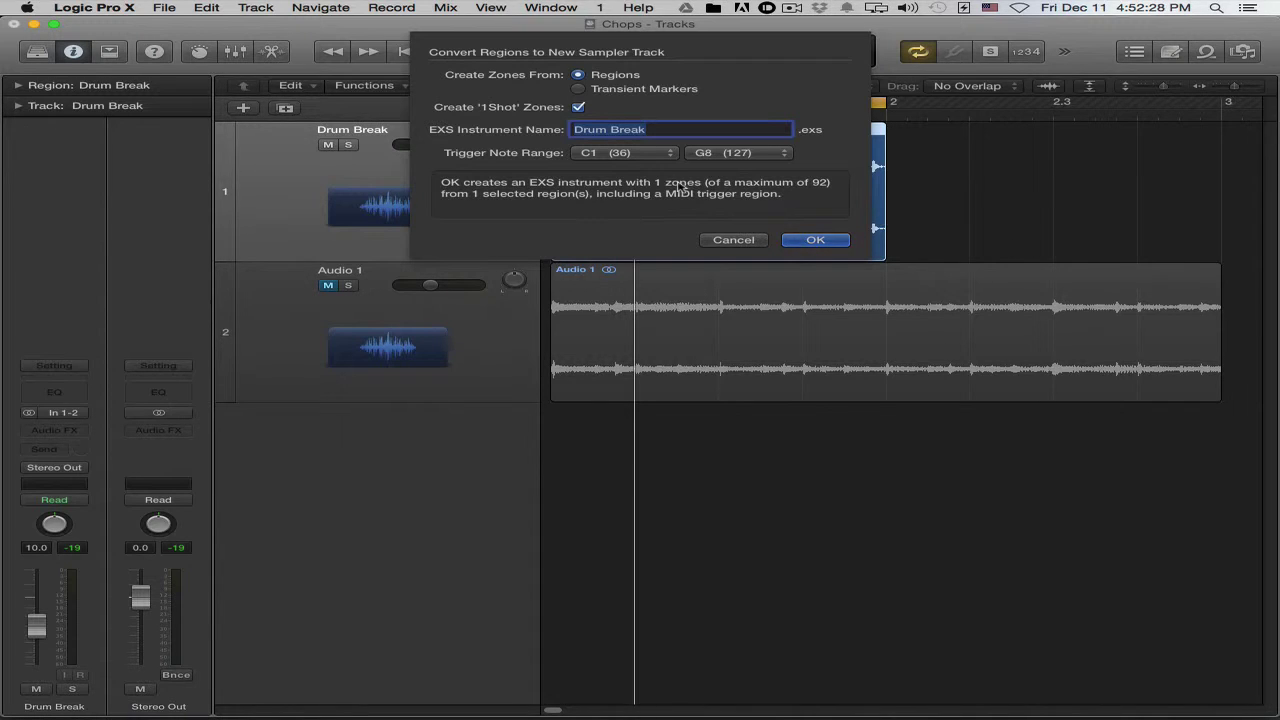
click(580, 89)
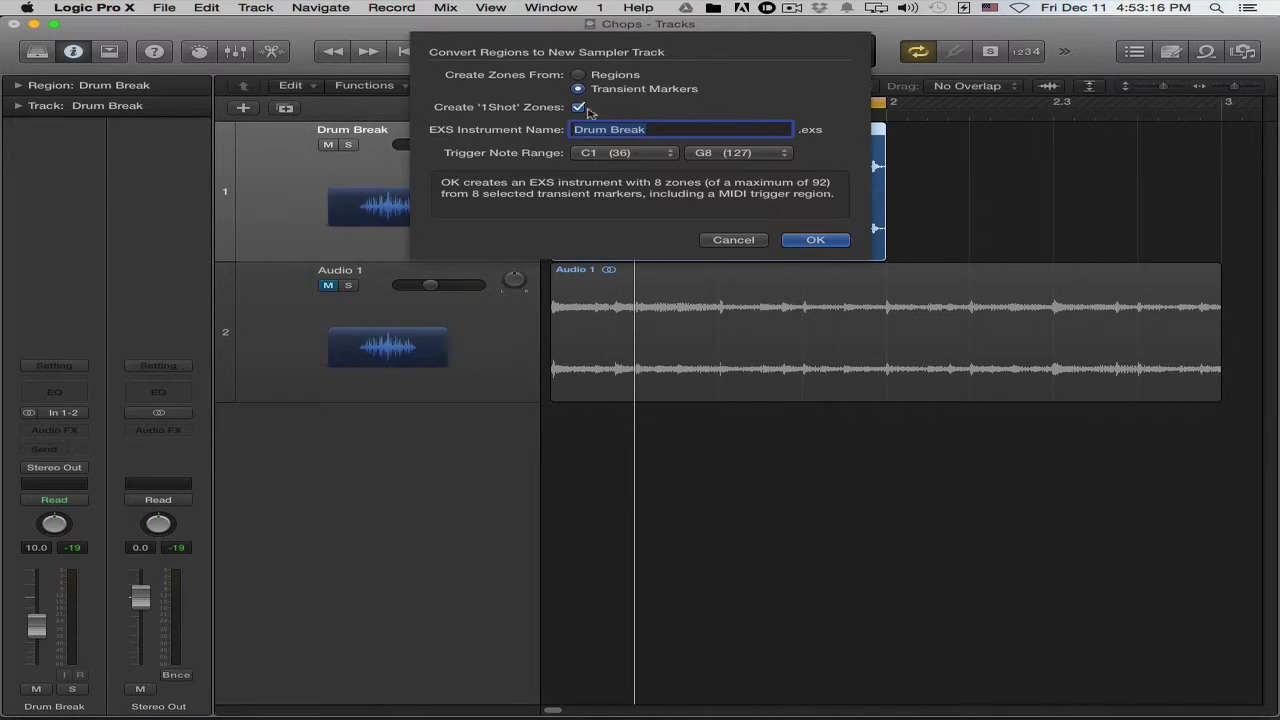
click(838, 243)
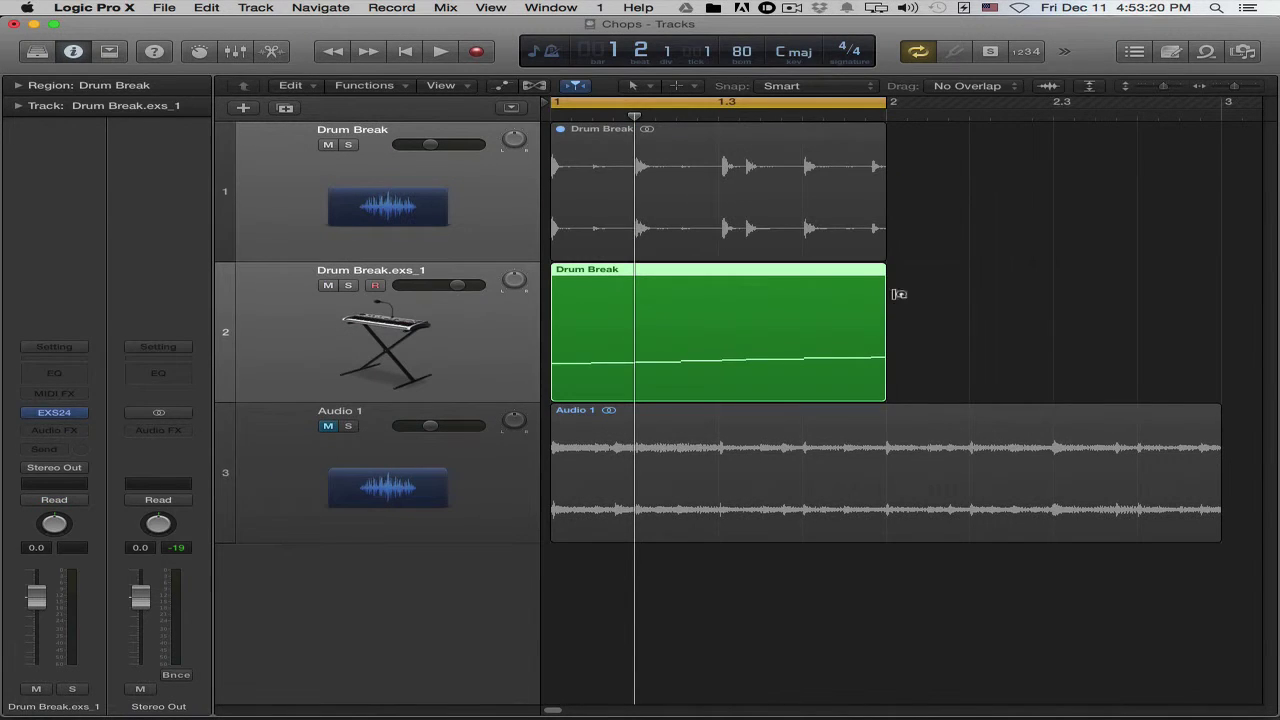
- Open the Drum Break.exs_1 trigger region in the Piano Roll, audition its slice notes, then close the editor
click(940, 317)
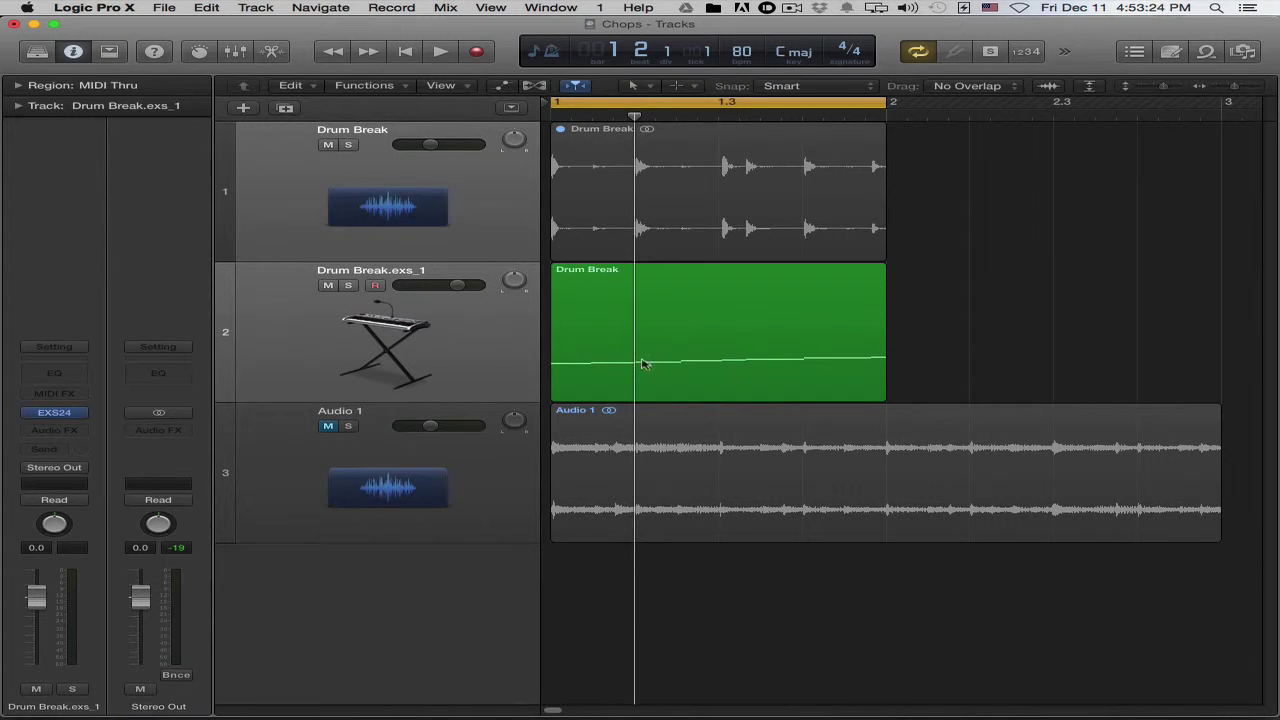
double_click(720, 314)
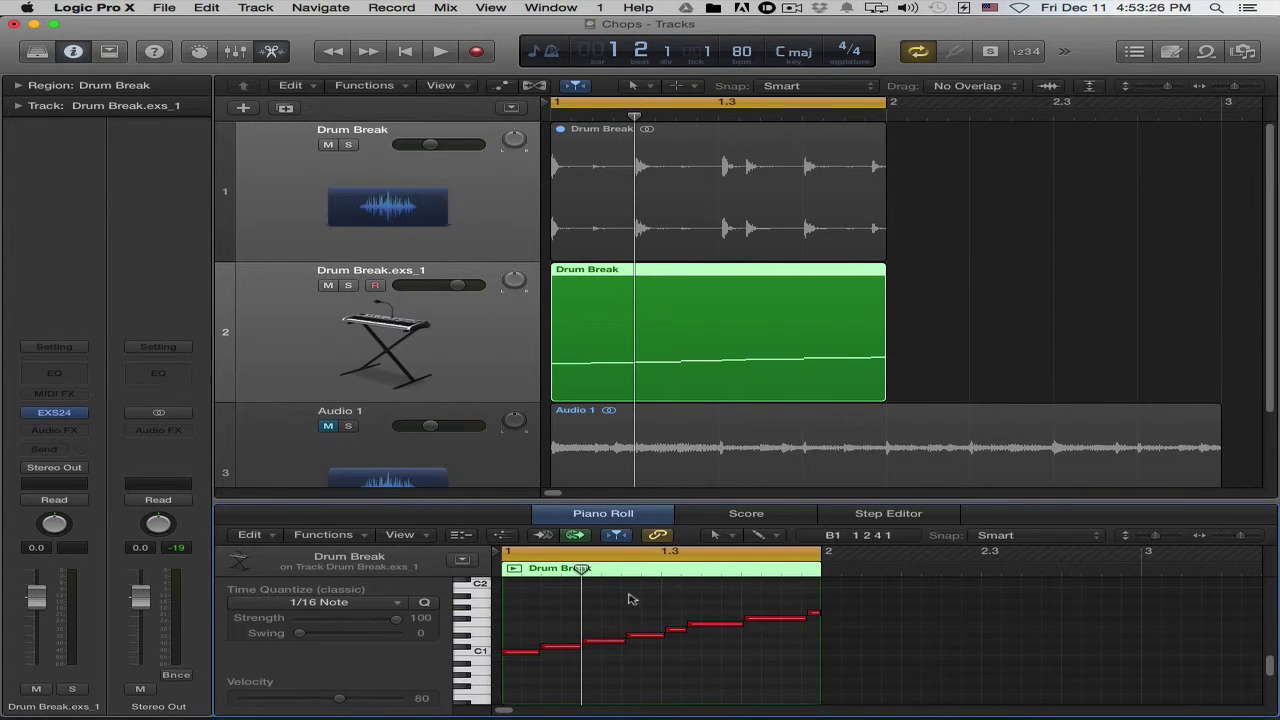
drag(484, 652, 470, 617)
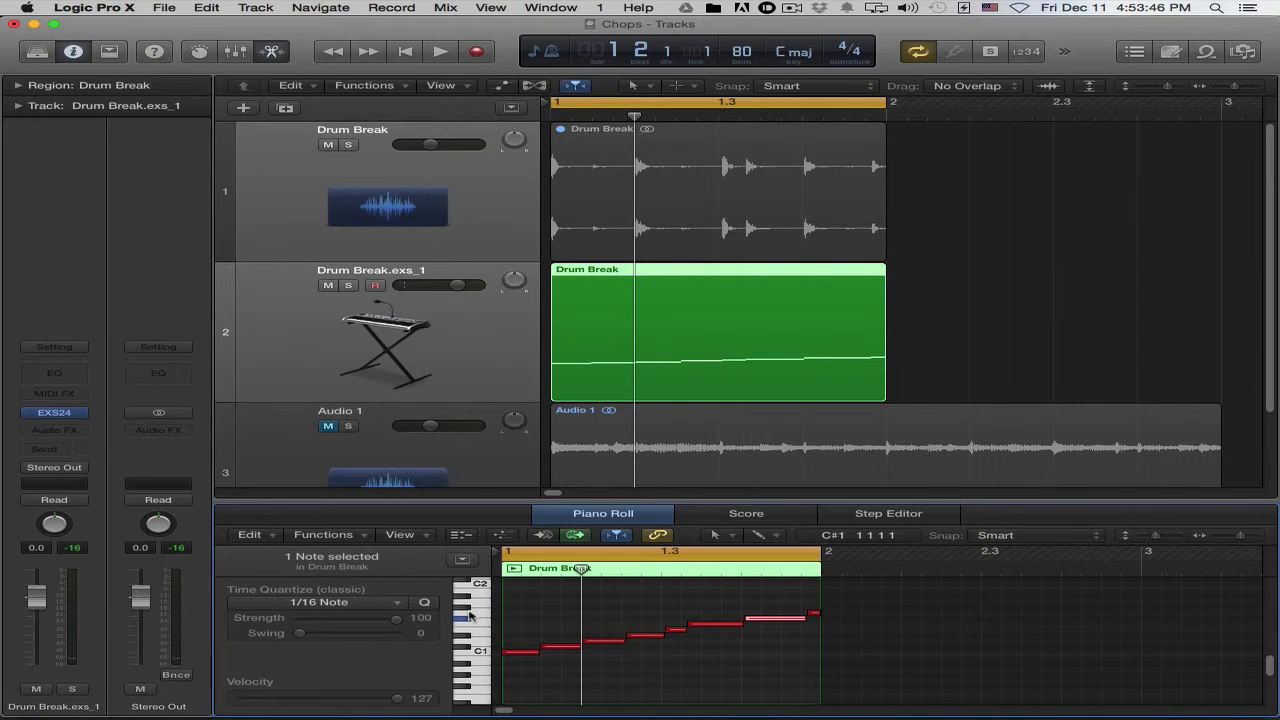
scroll(495, 455, down, 2)
click(494, 443)
click(462, 279)
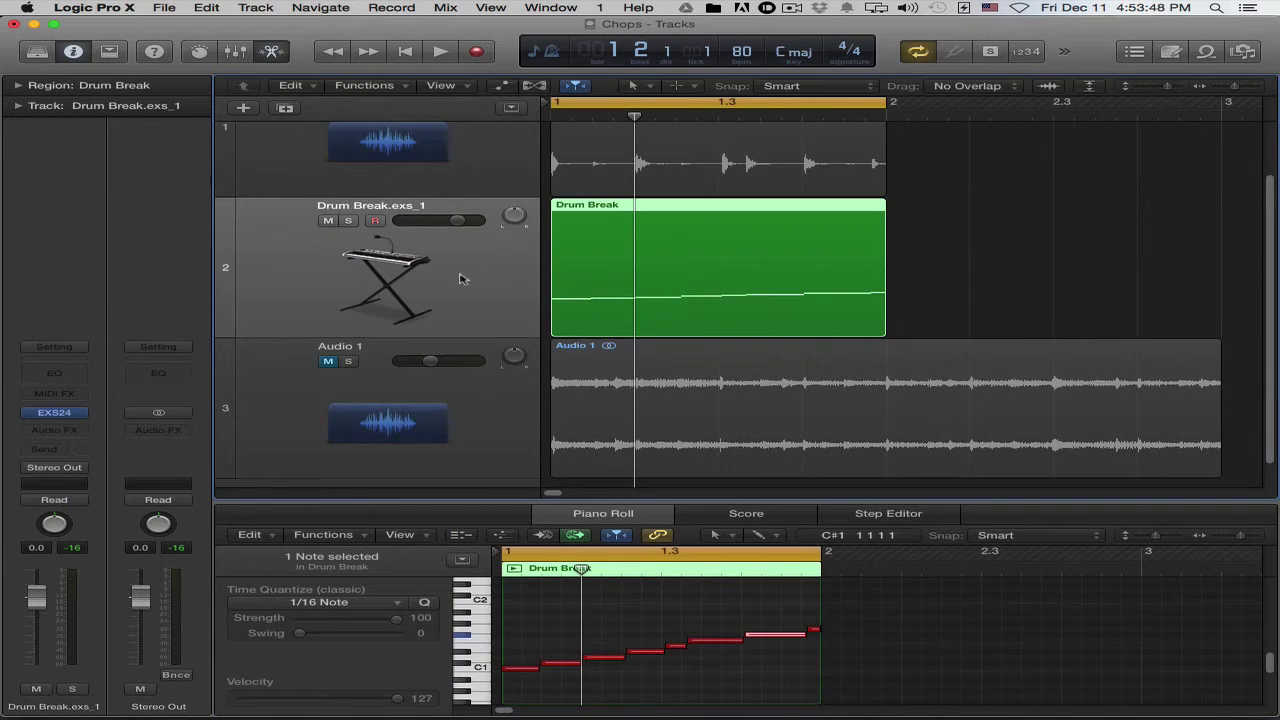
click(874, 639)
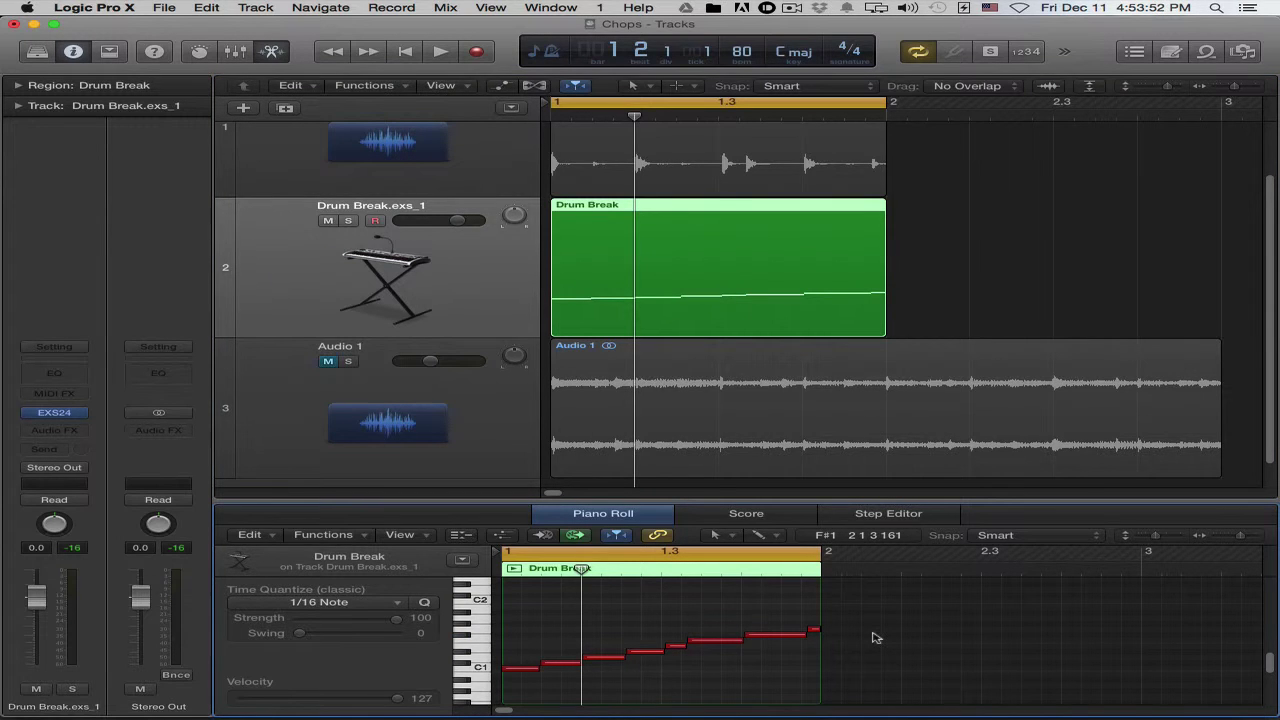
key(e)
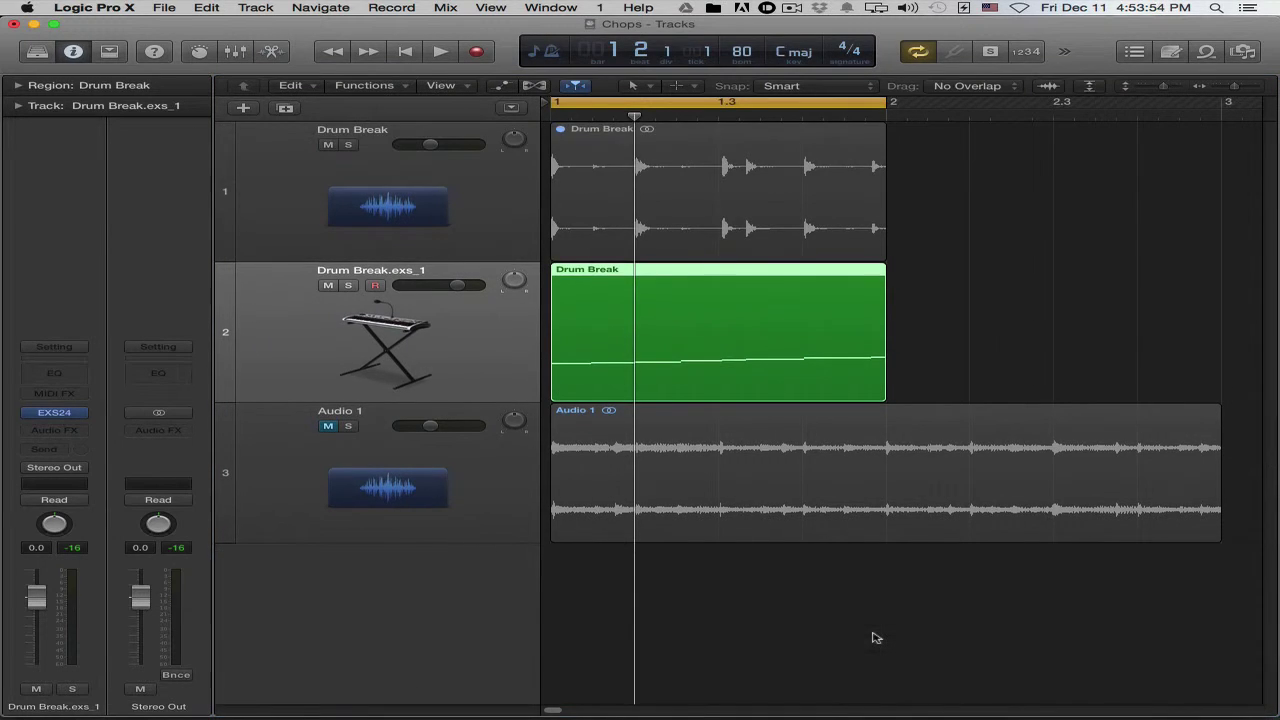
click(483, 462)
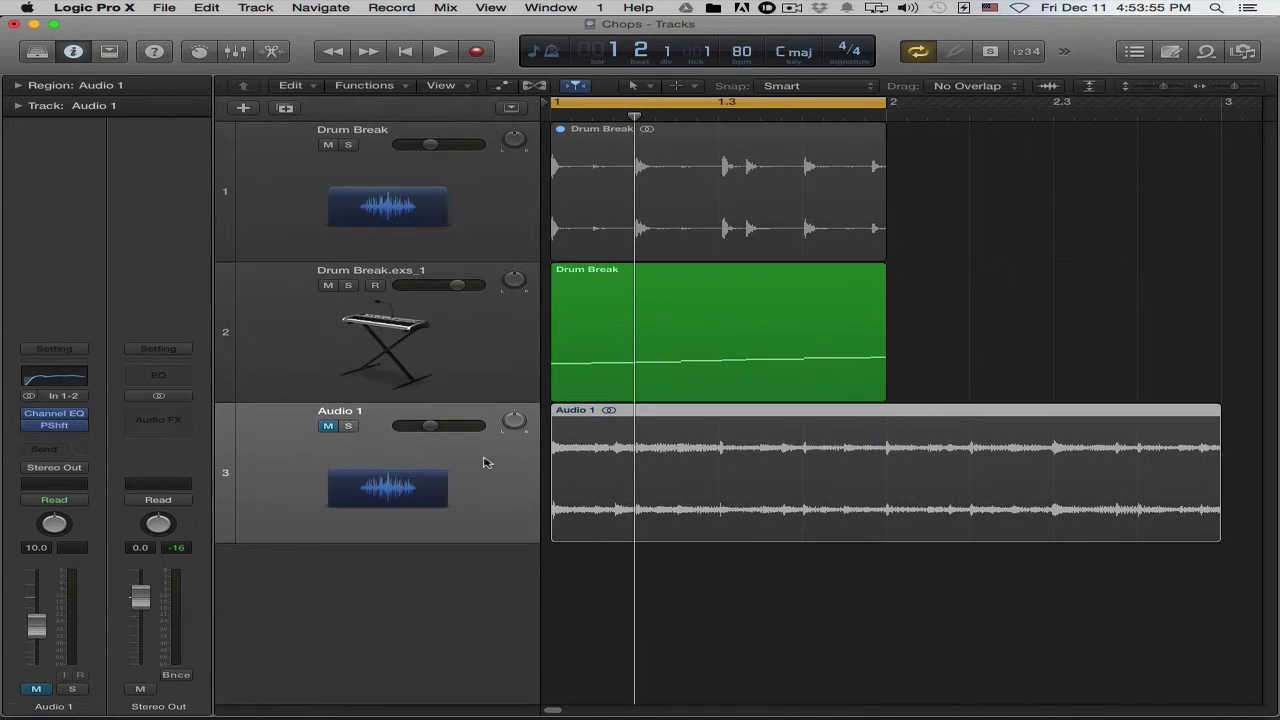
click(509, 206)
click(449, 310)
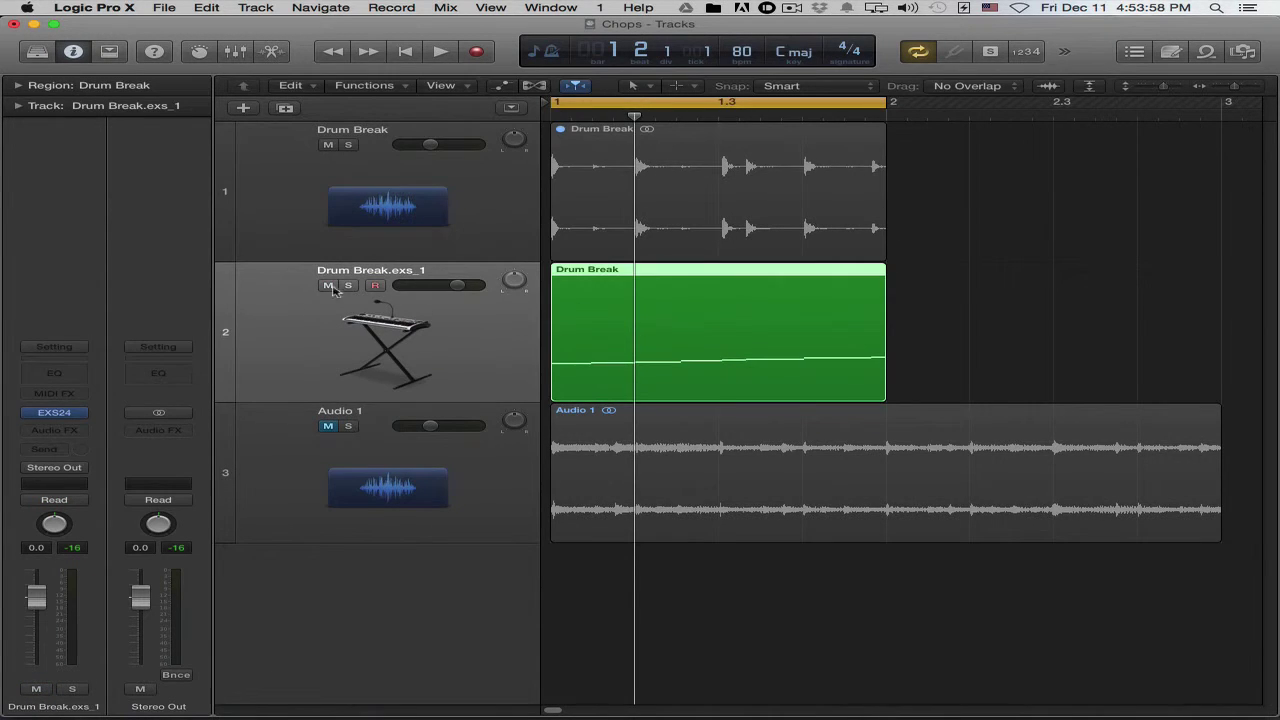
click(328, 285)
click(328, 426)
click(851, 476)
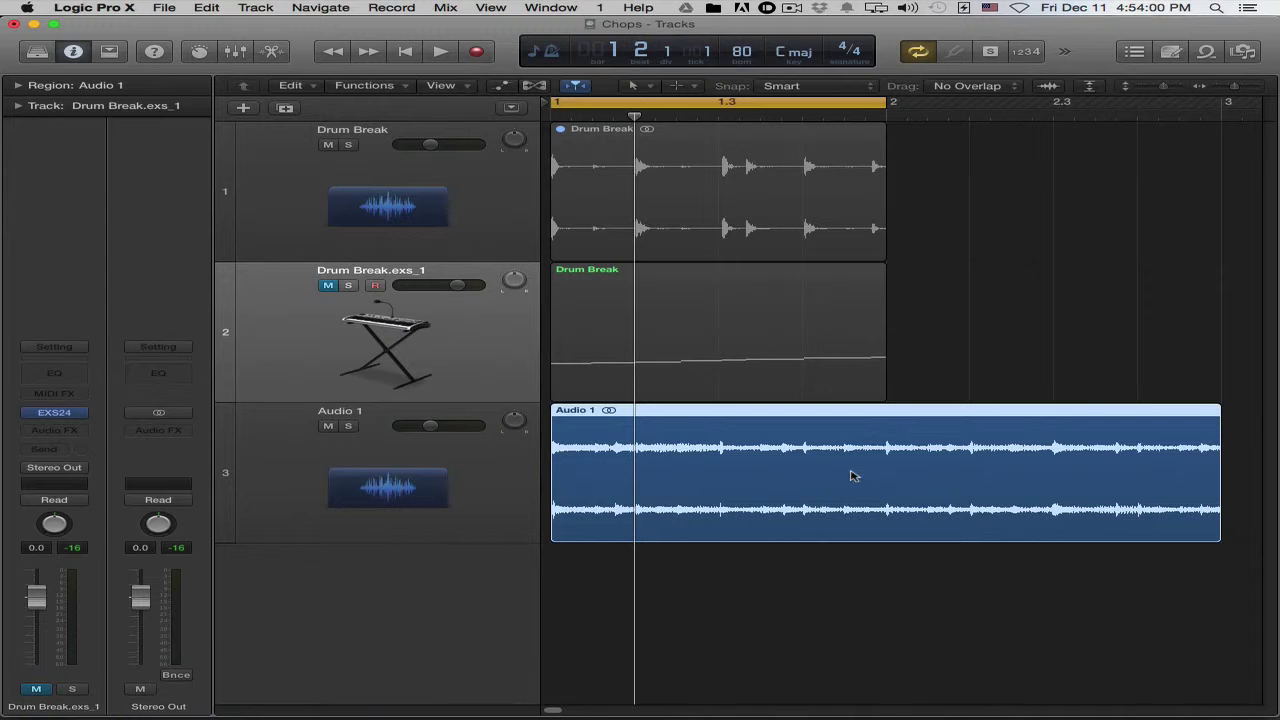
key(super+u)
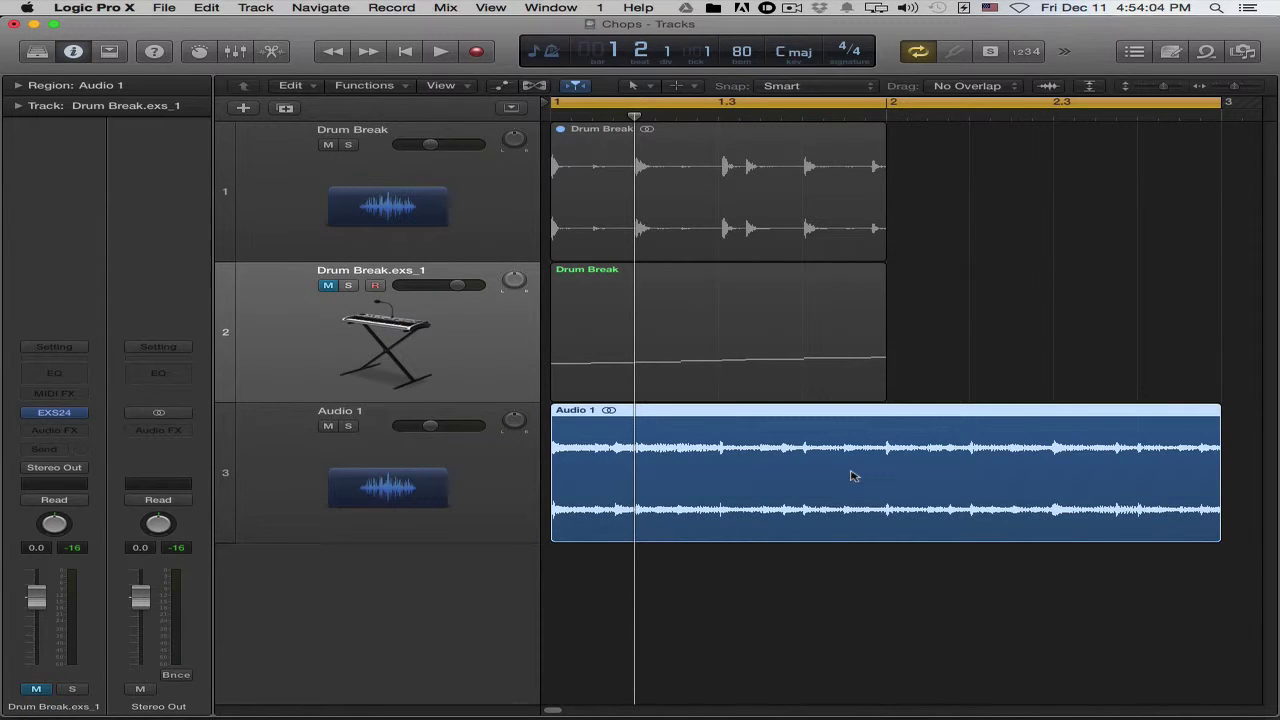
key(space)
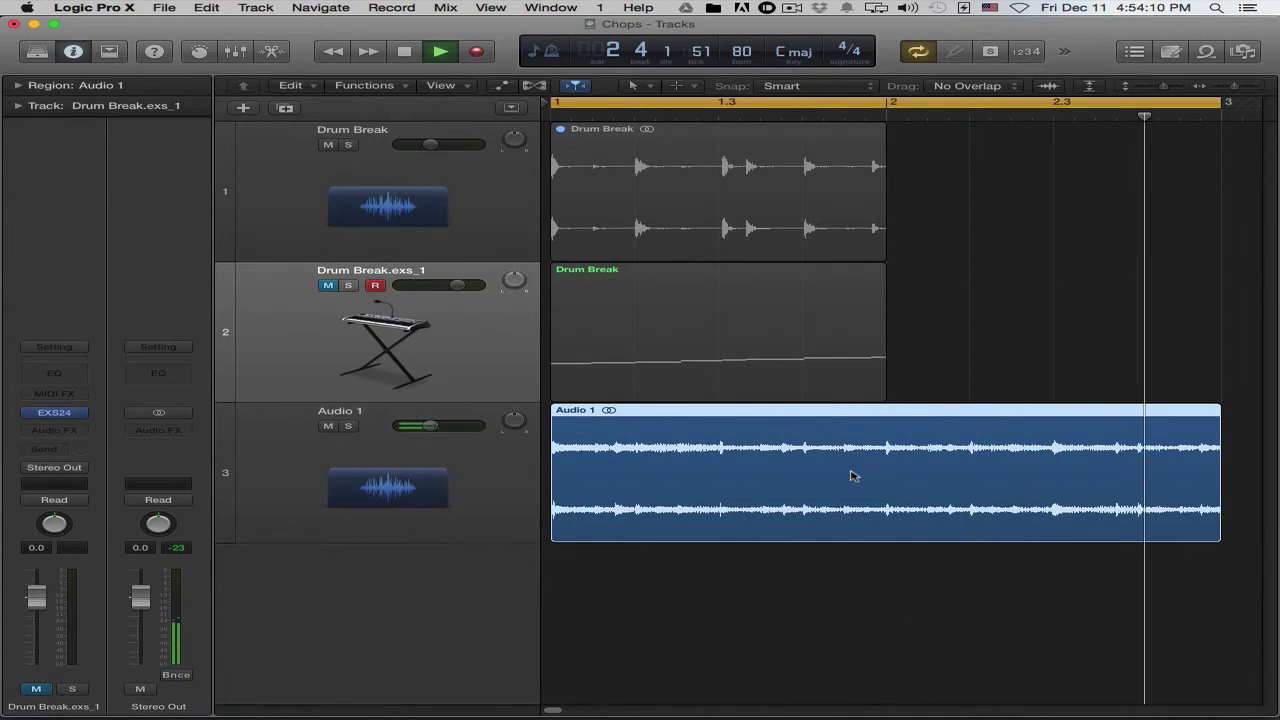
key(space)
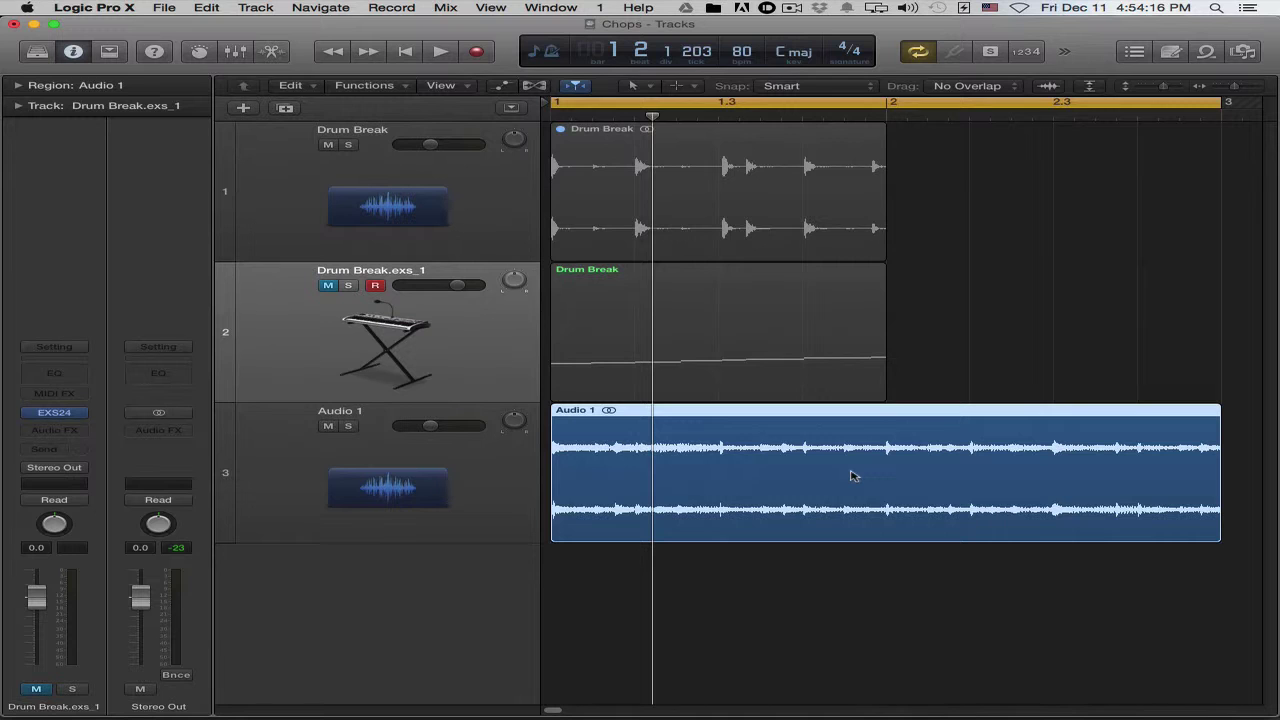
key(Return)
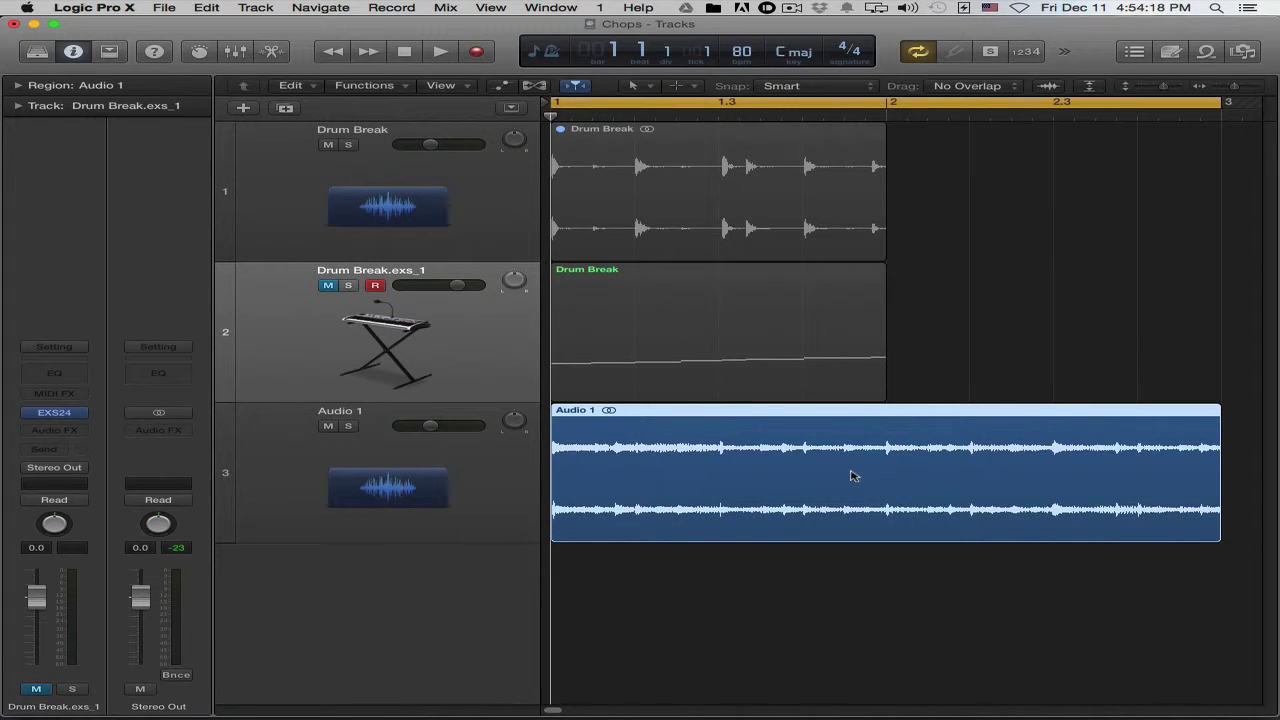
click(918, 352)
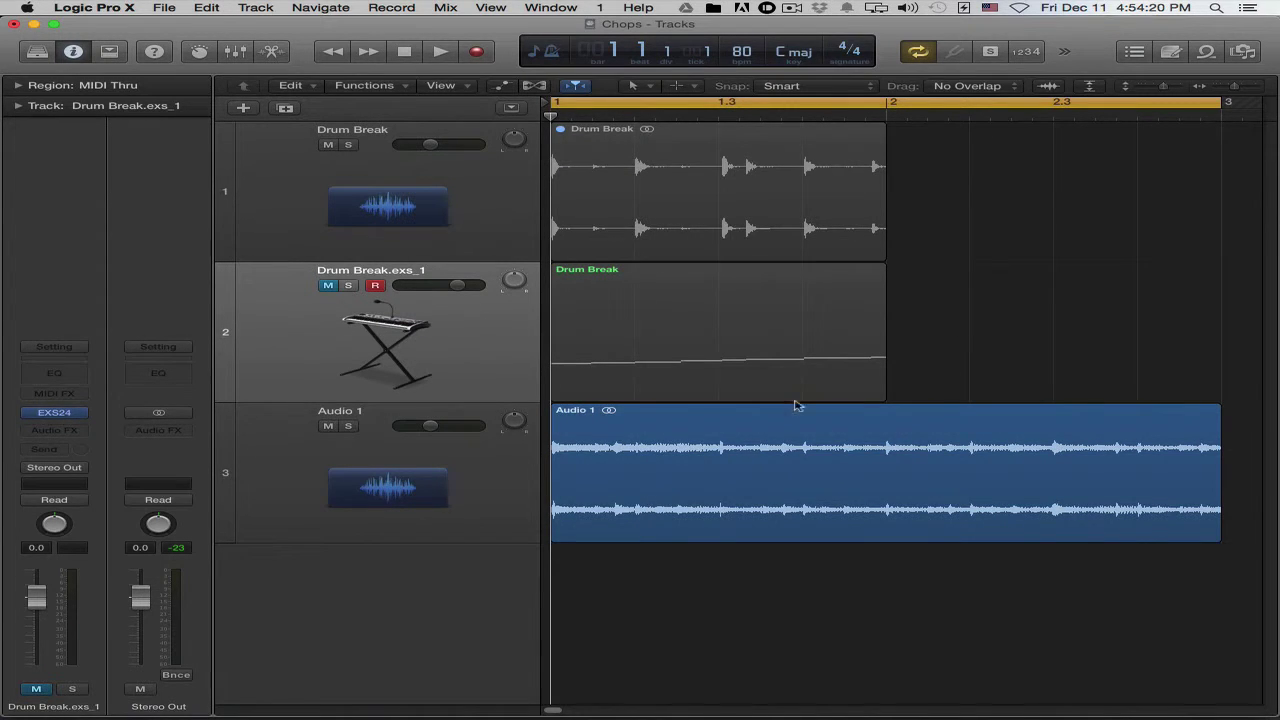
click(469, 479)
click(1058, 282)
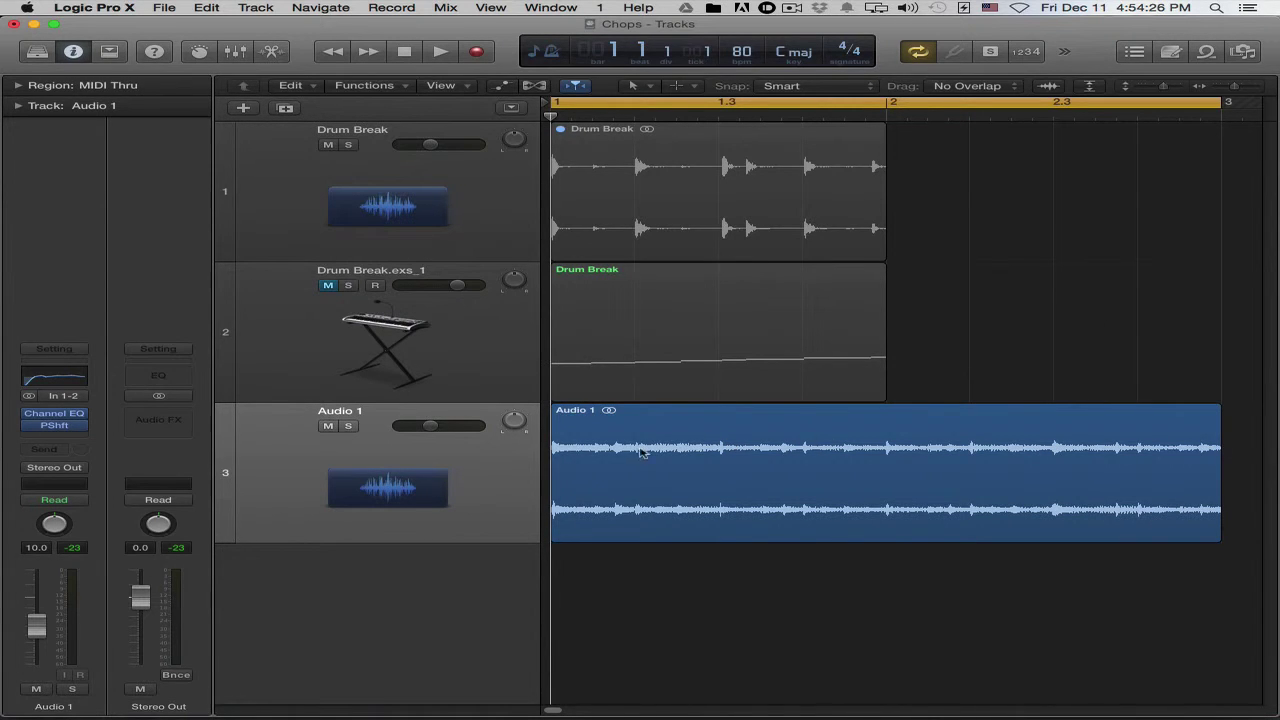
click(797, 434)
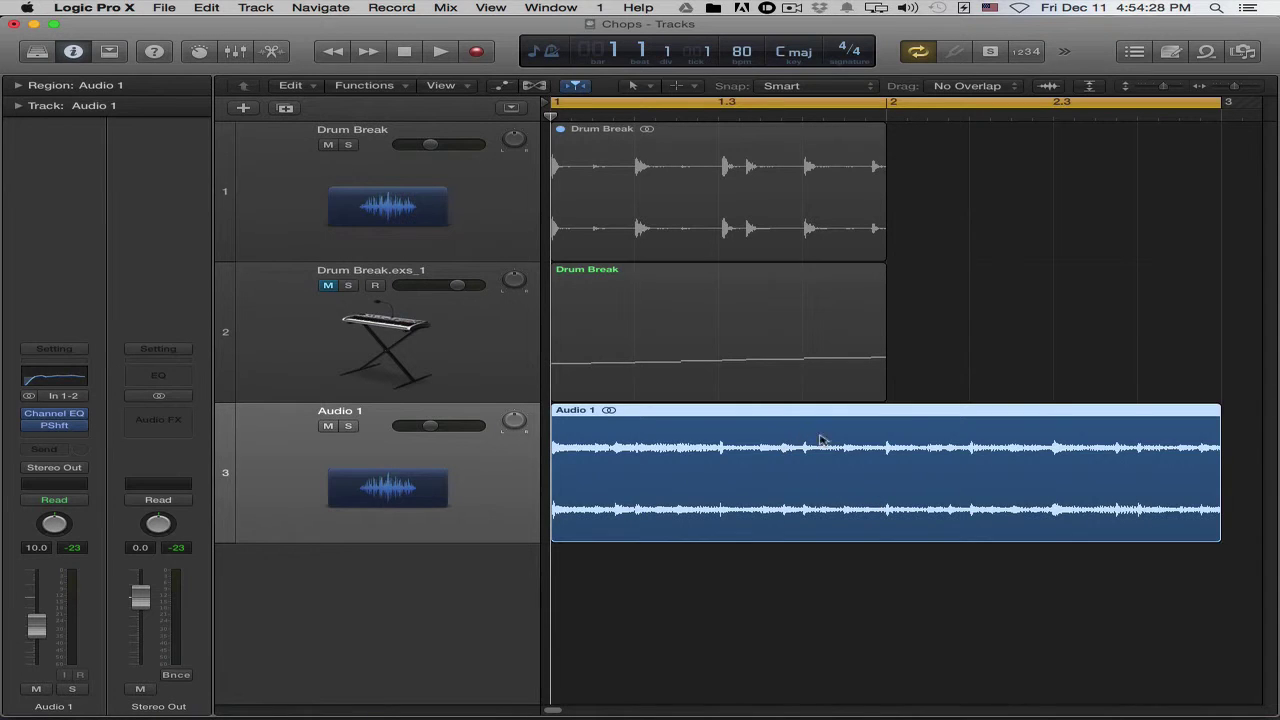
click(971, 244)
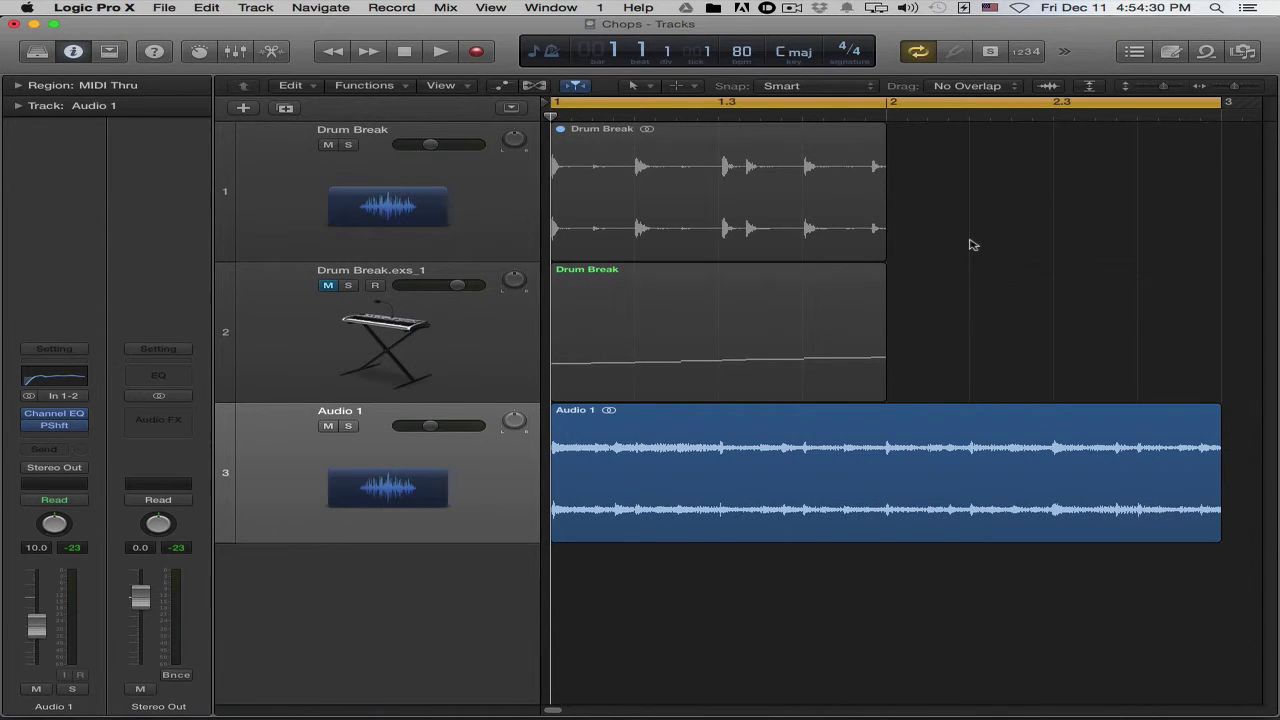
click(935, 452)
right_click(806, 418)
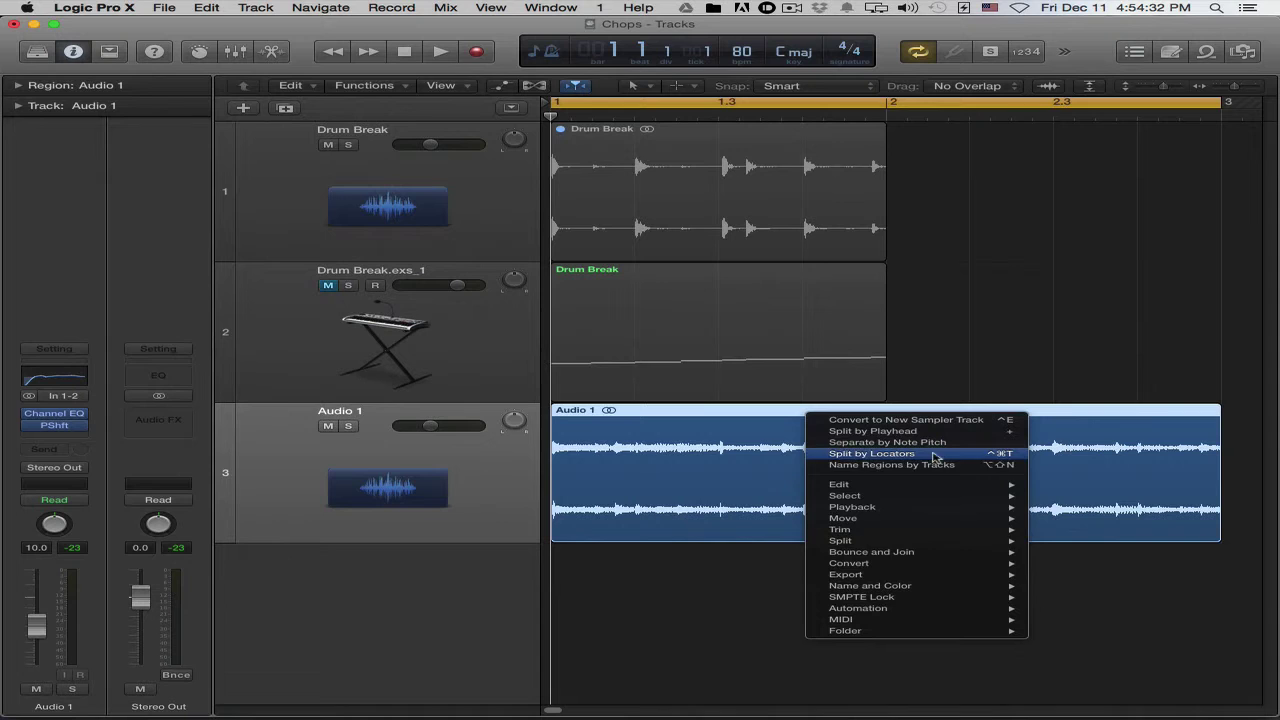
mouse_move(911, 565)
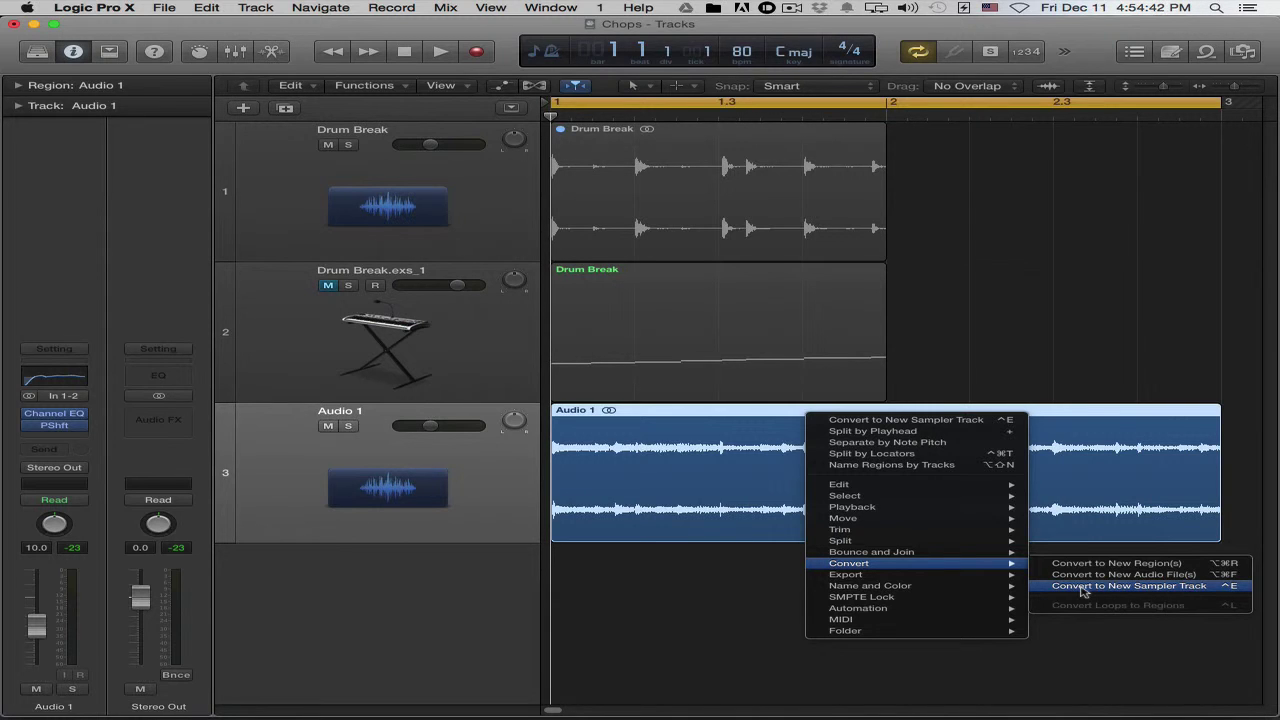
click(714, 594)
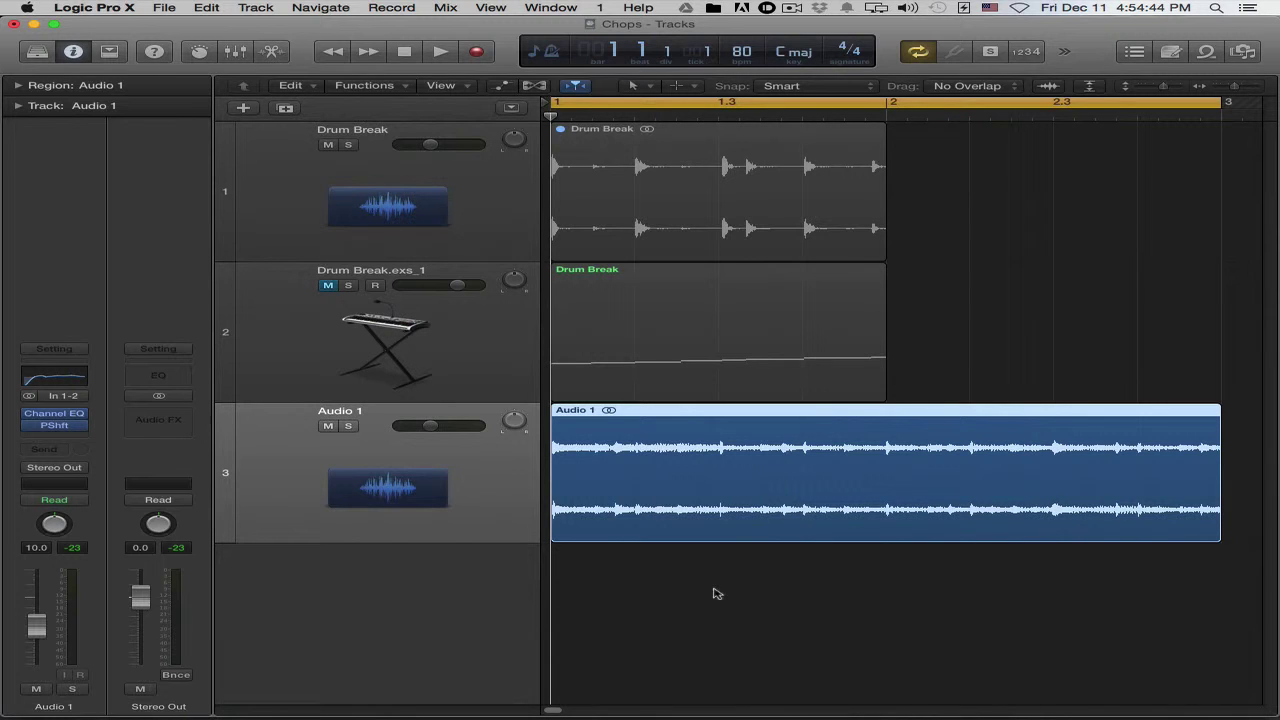
click(625, 475)
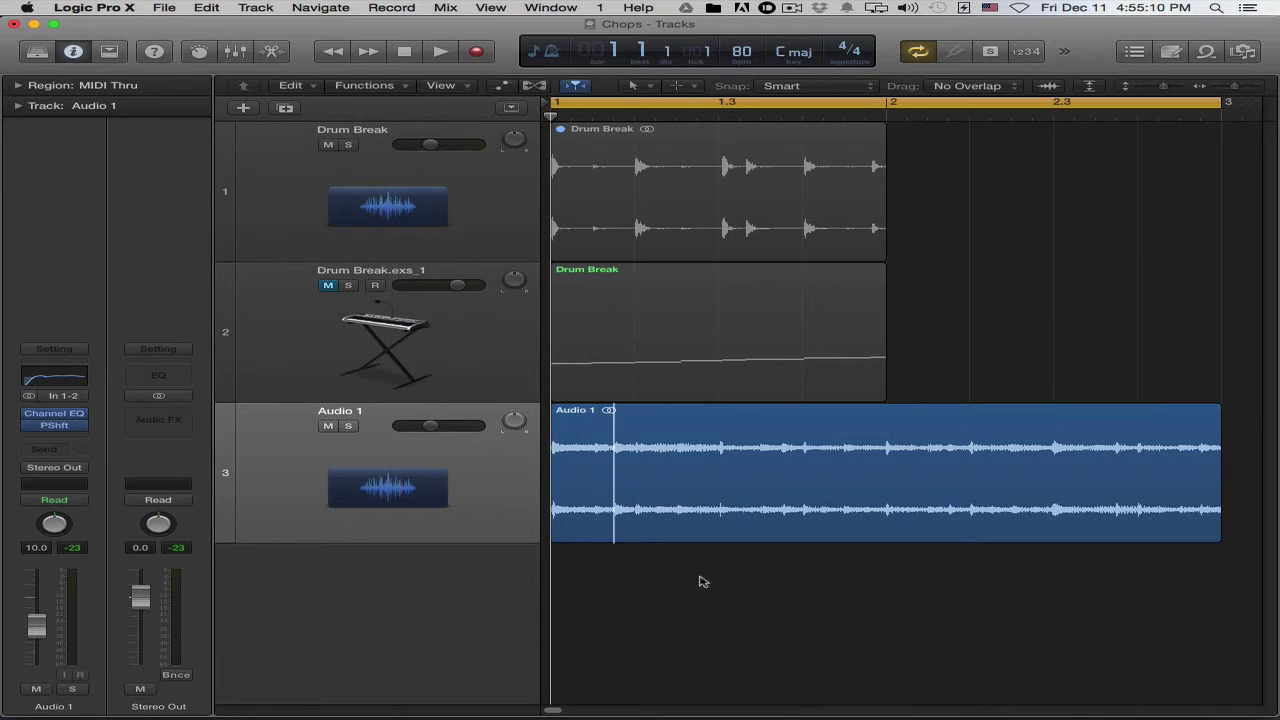
key(super+t)
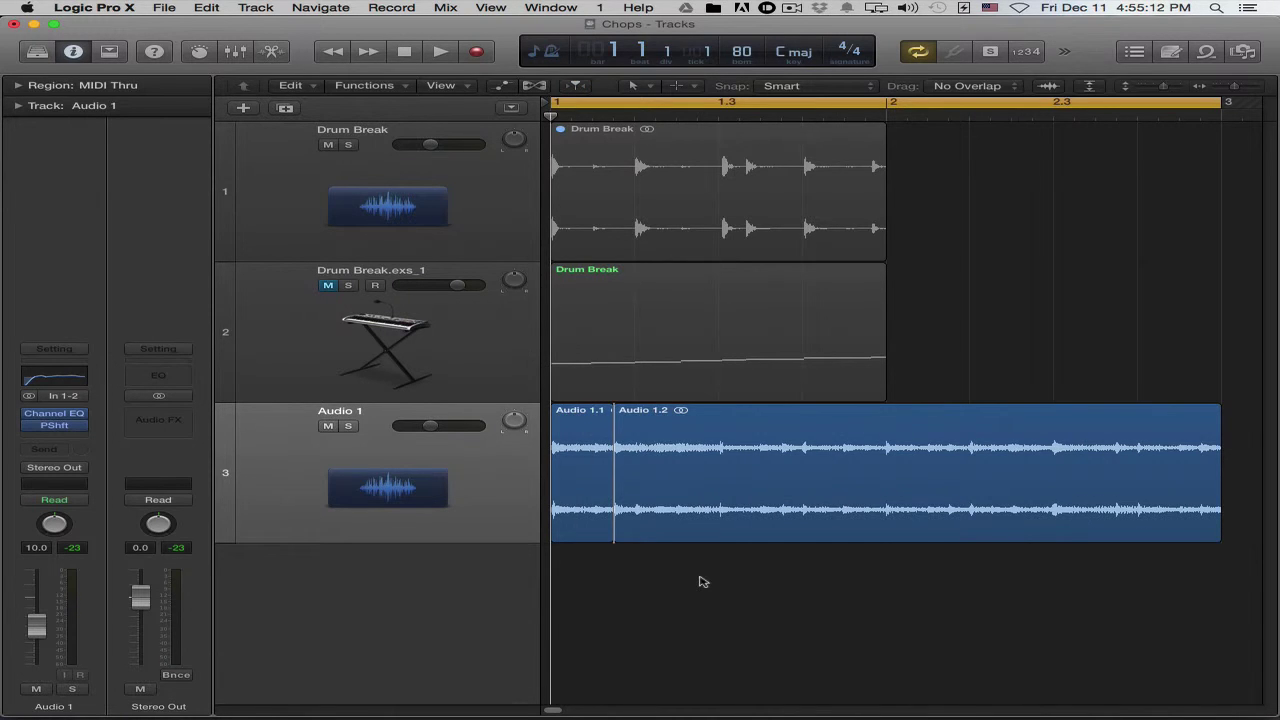
key(super+z)
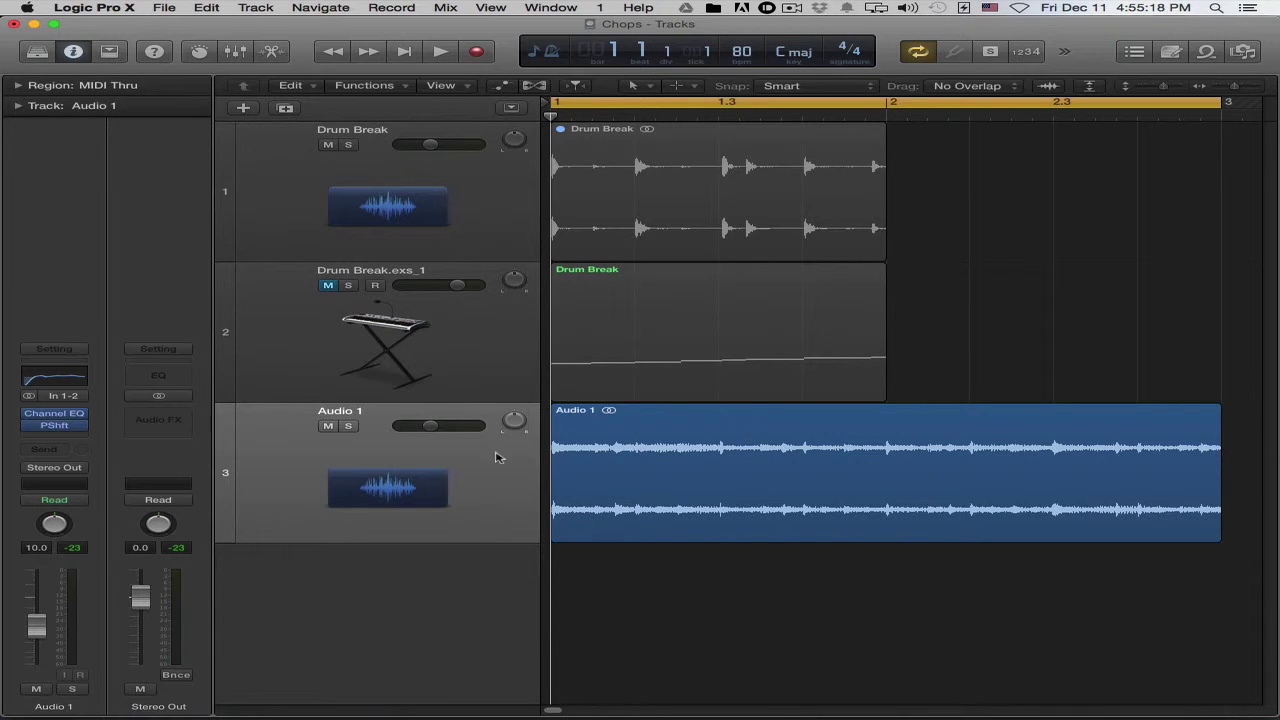
click(815, 463)
right_click(800, 482)
mouse_move(930, 630)
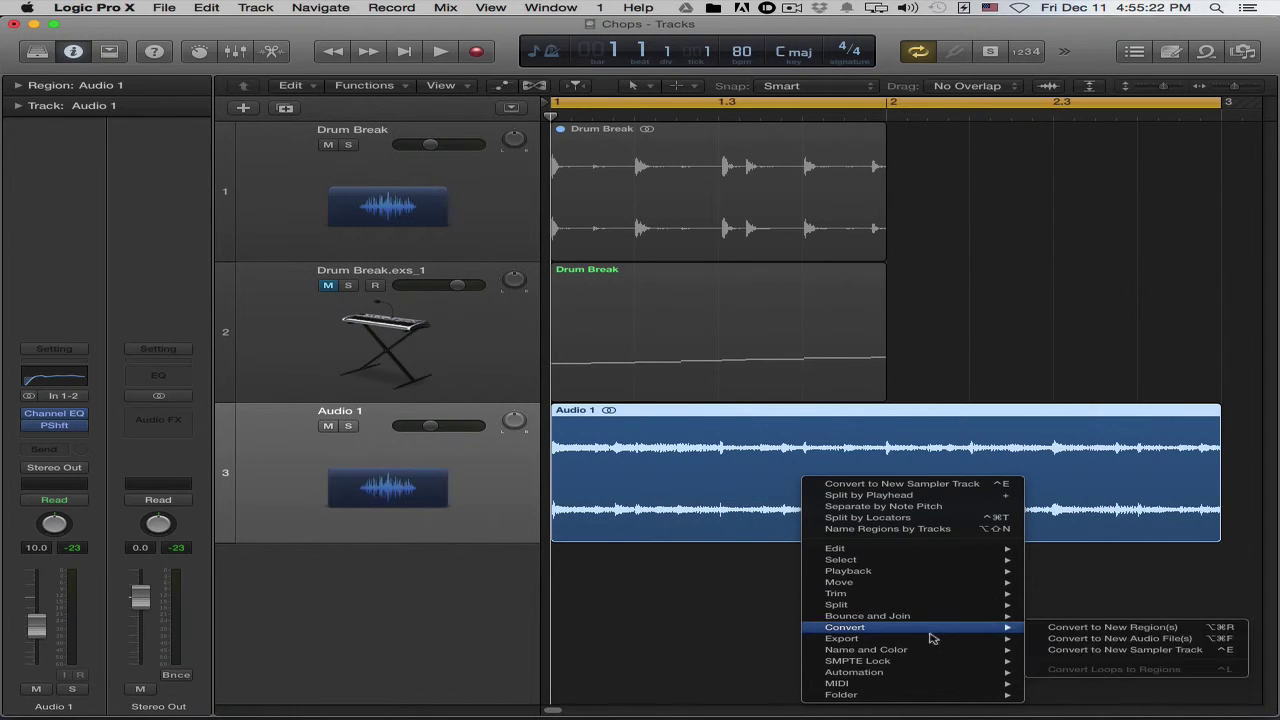
click(897, 483)
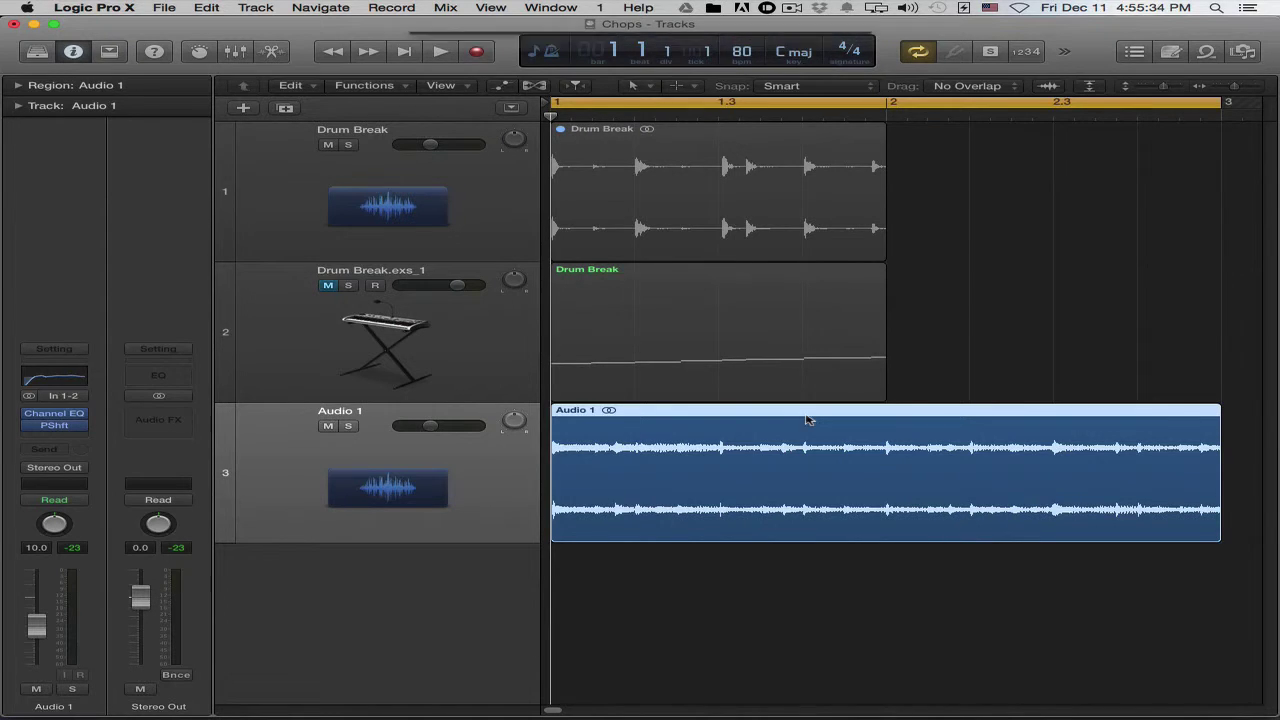
- Convert Audio 1 with Ctrl-E into the Audio 1.exs_4 sampler track using 20 transient-marker zones
key(ctrl+e)
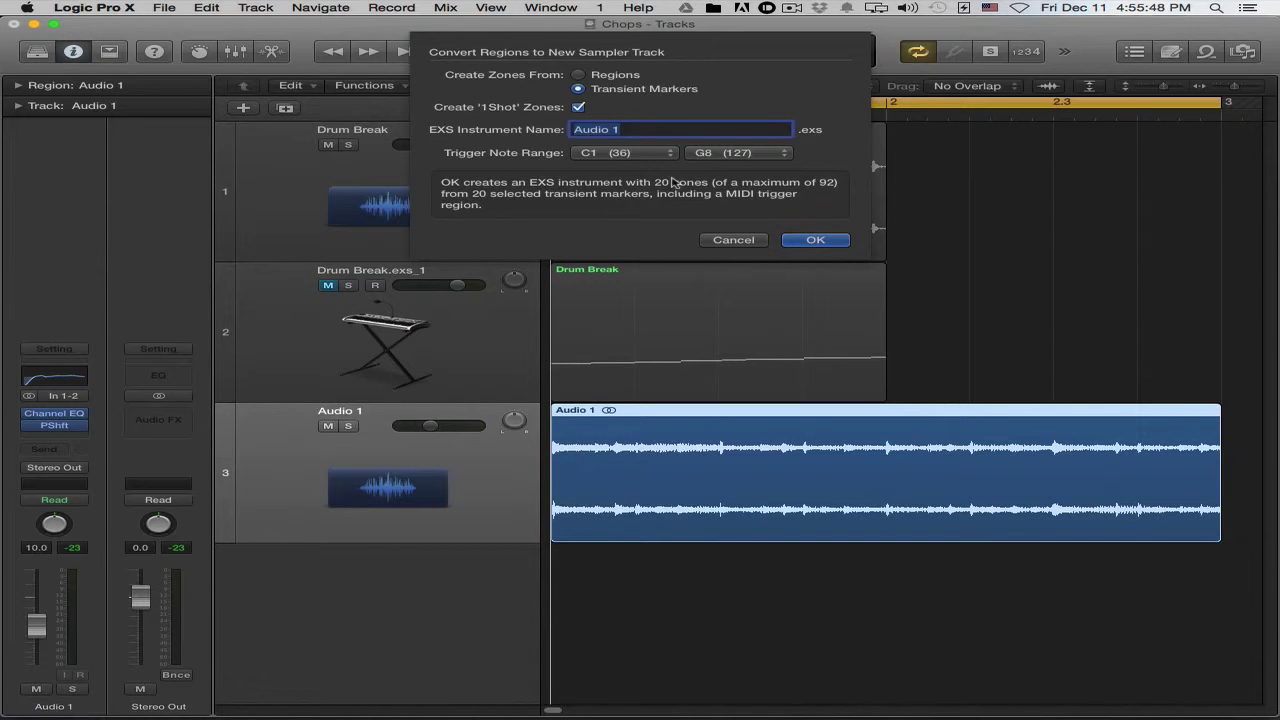
click(816, 241)
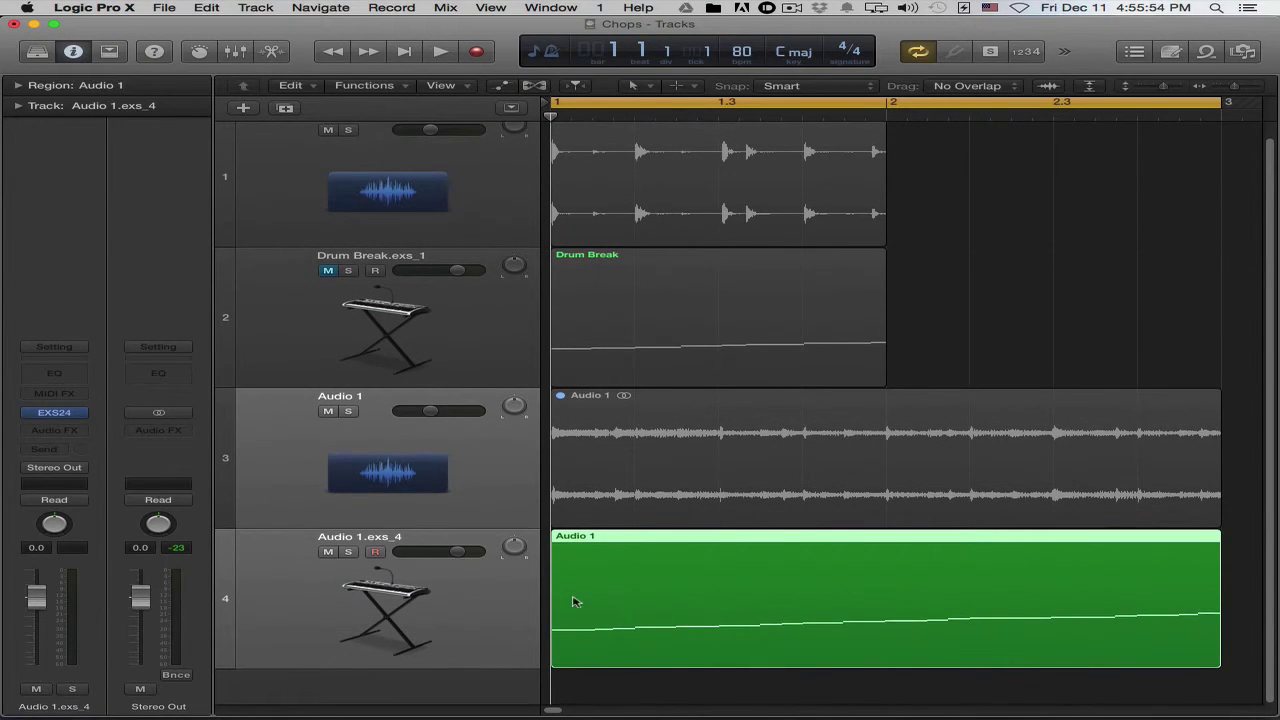
- Audition two notes of the Audio 1.exs_4 region, then delete that sampler track
click(508, 640)
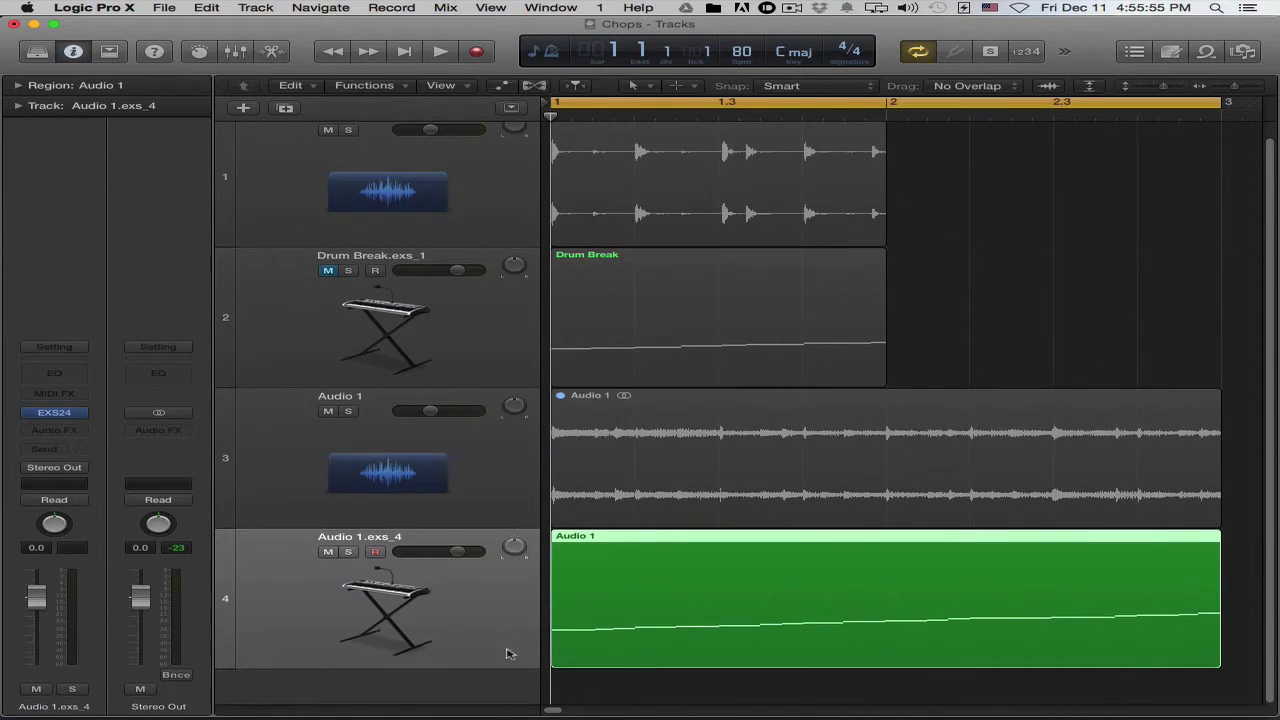
double_click(716, 610)
click(485, 595)
click(468, 587)
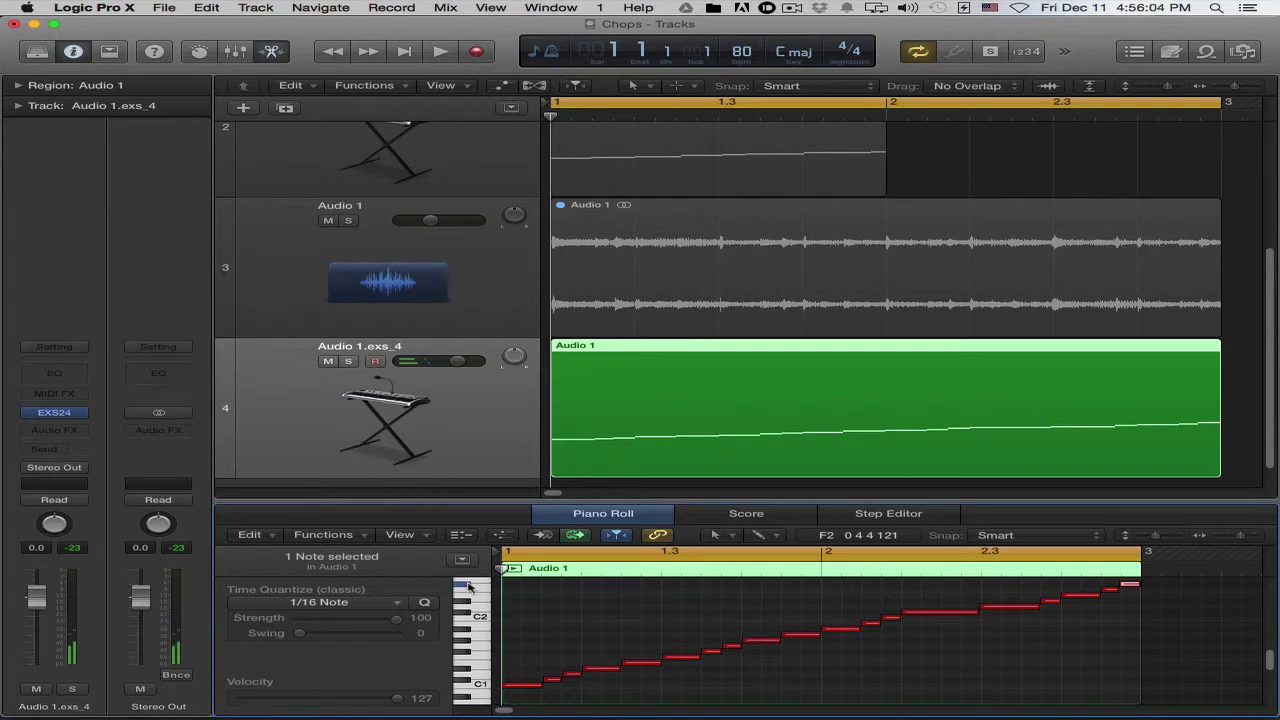
key(e)
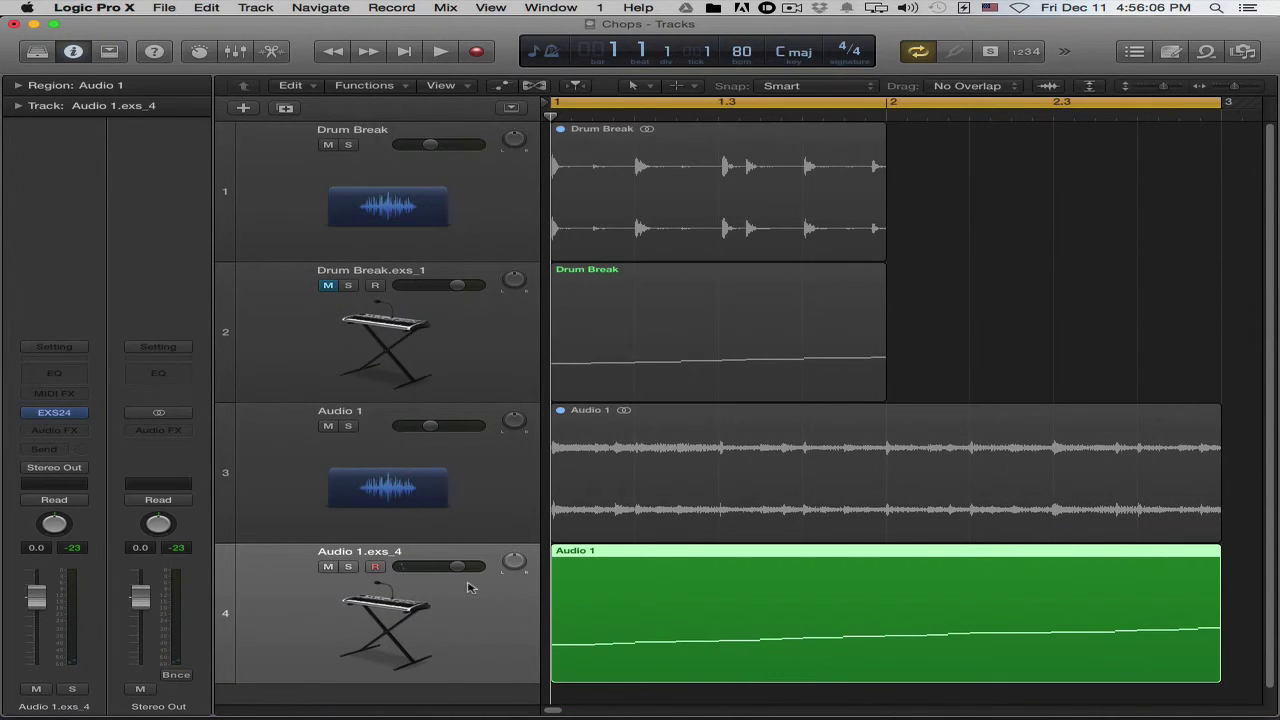
key(super+z)
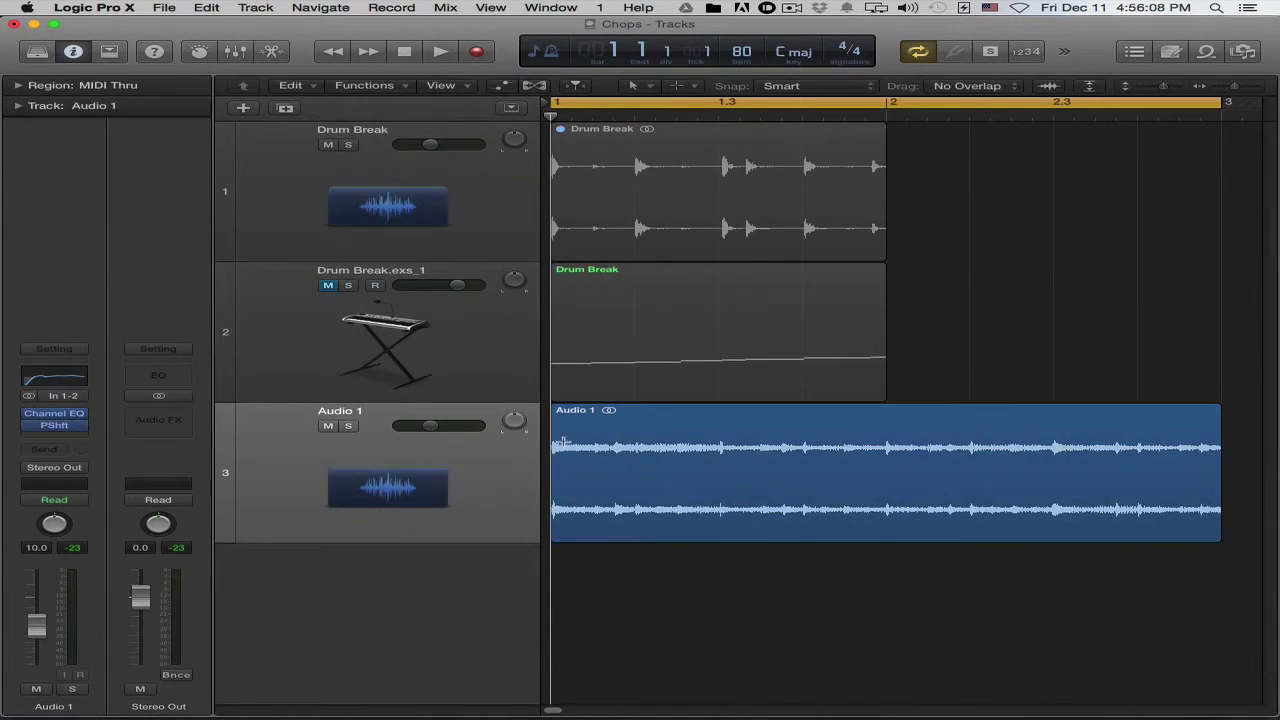
- Split Audio 1 into 19 slices at its hits, select them all, and press Ctrl-E to convert to a sampler track
click(560, 430)
key(super+t)
key(super+t)
key(super+t)
key(super+t)
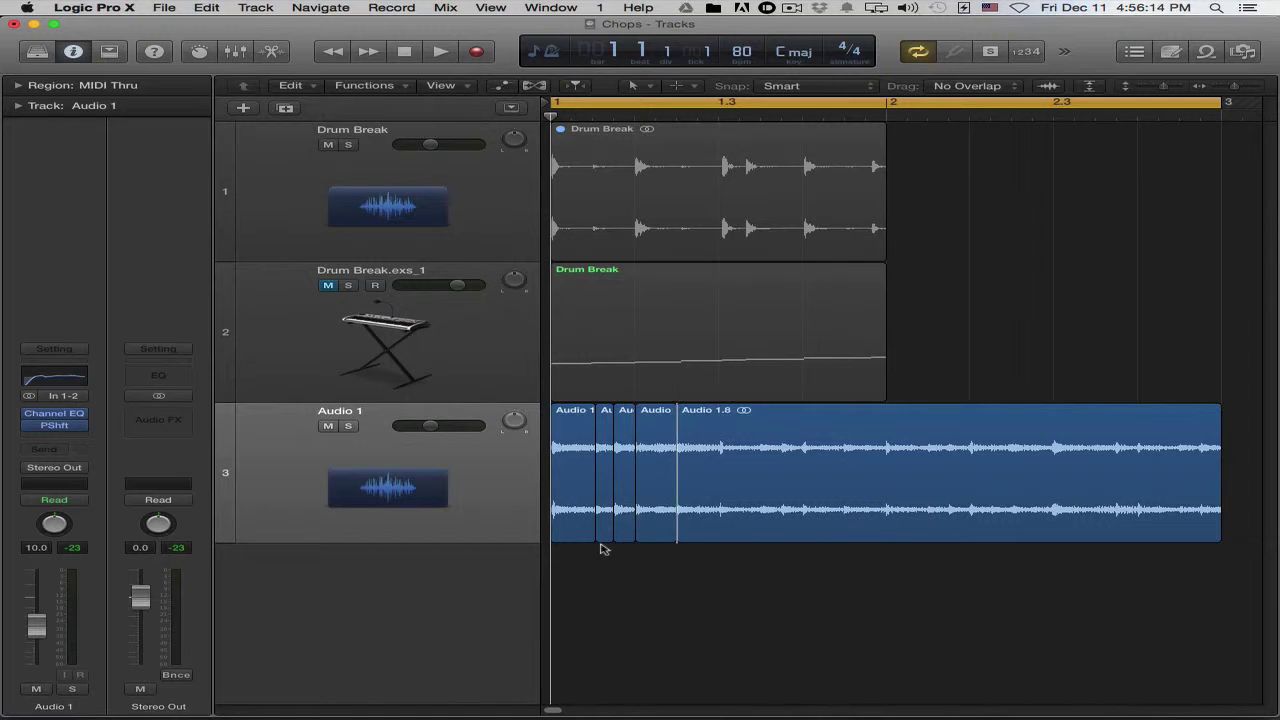
key(super+t)
key(super+t)
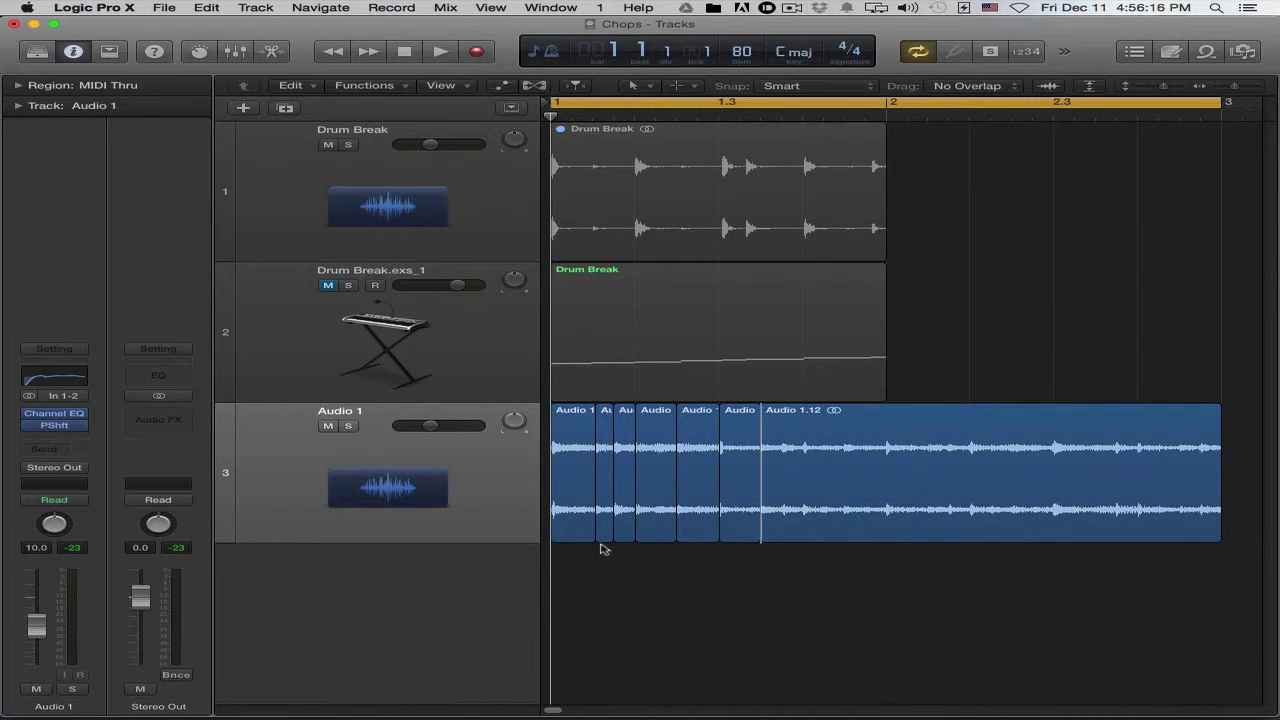
key(super+t)
key(super+t)
key(super+t)
key(super+t)
key(super+t)
key(super+t)
key(super+t)
key(super+t)
key(super+t)
key(super+t)
key(super+t)
key(super+t)
key(super+t)
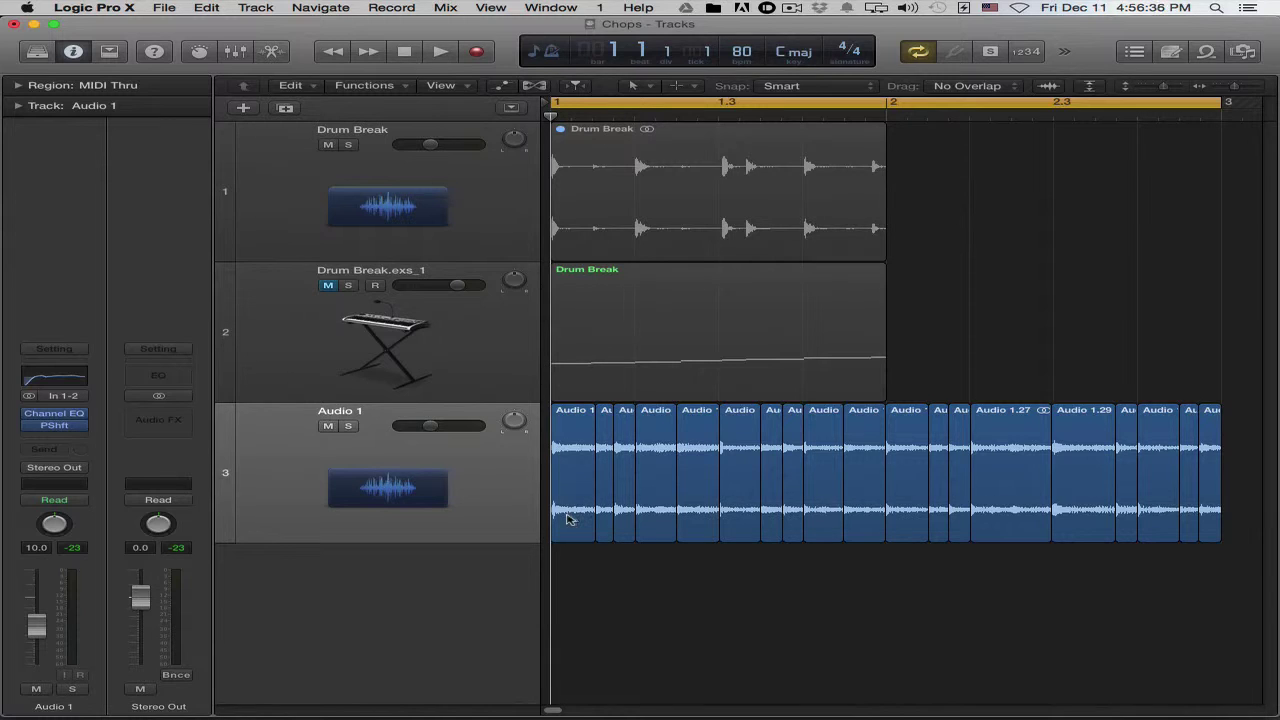
drag(1226, 585, 584, 496)
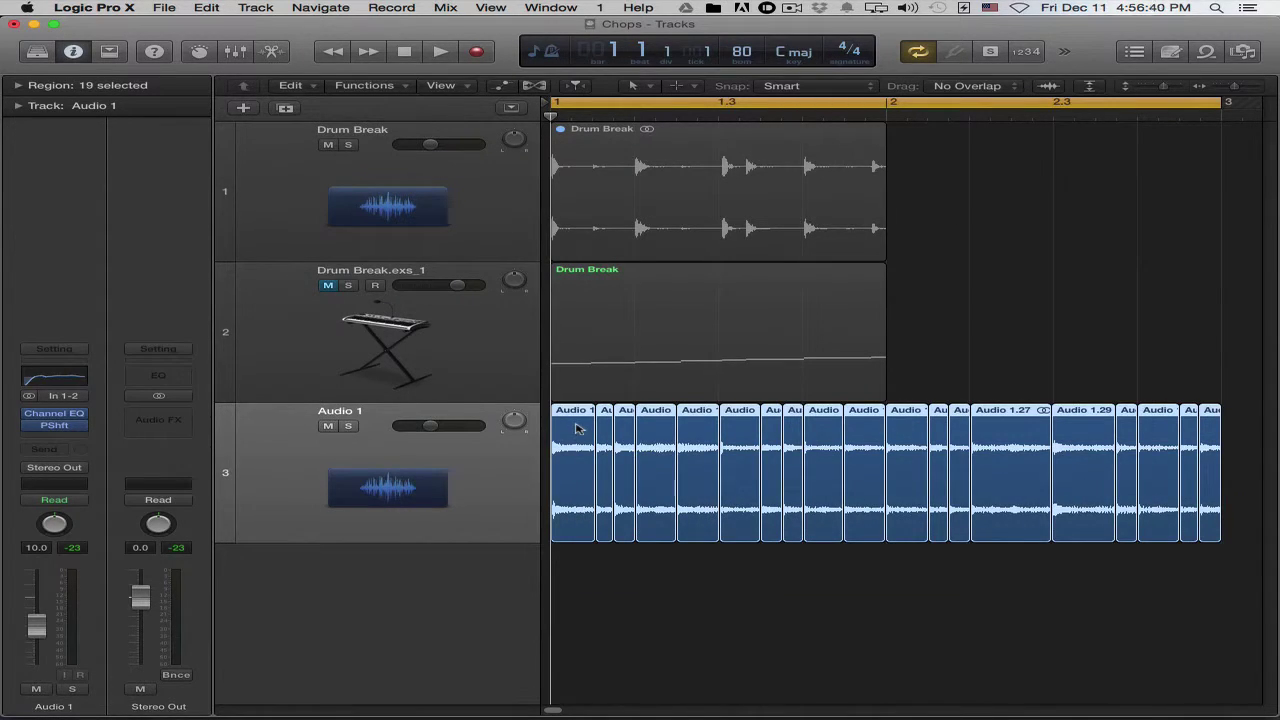
key(ctrl+e)
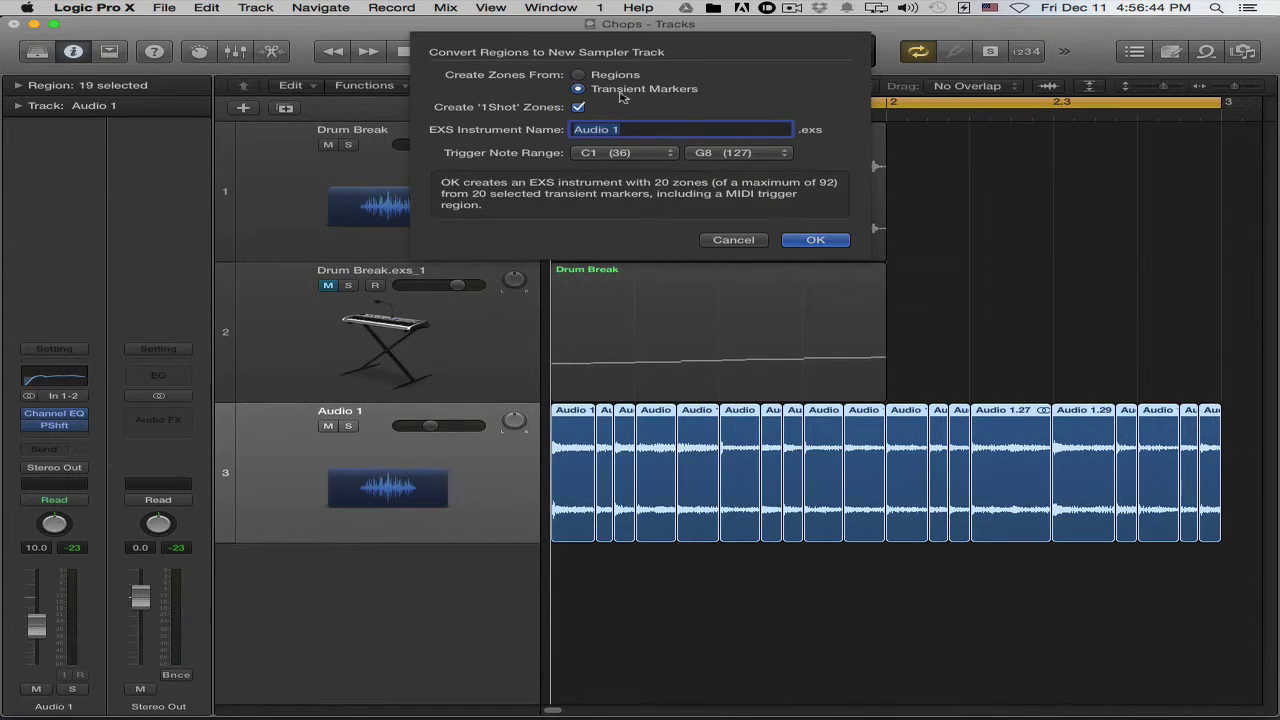
- Convert the slices into a 19-zone sampler track with zones created from Regions
click(579, 75)
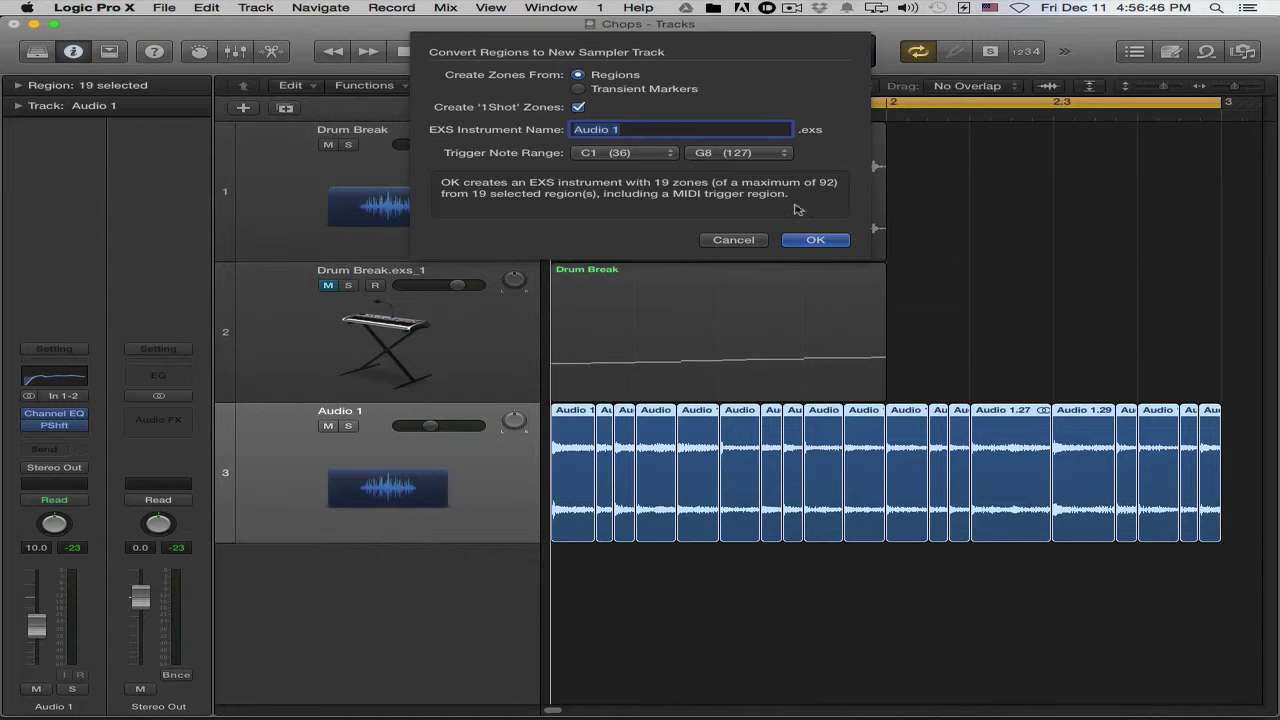
click(813, 241)
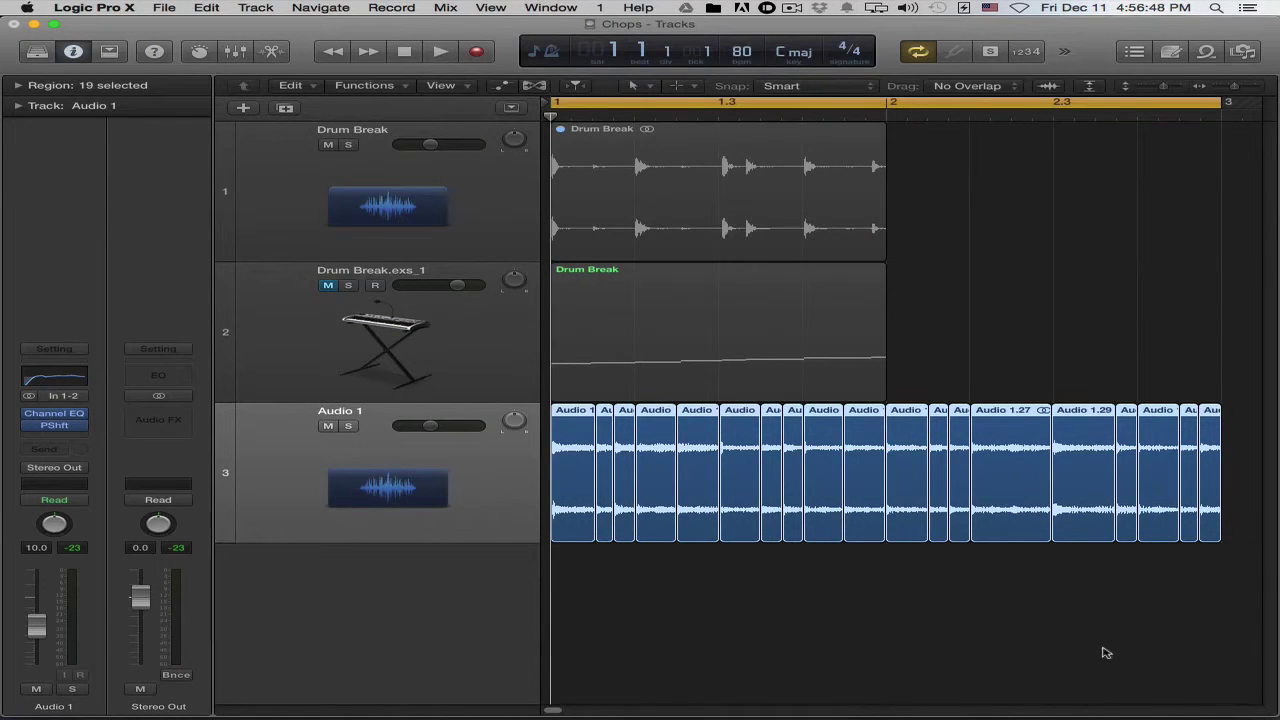
click(823, 703)
- Audition the F#2 zone note in the Piano Roll, then delete the Audio 1.exs_5 track
double_click(797, 591)
click(467, 588)
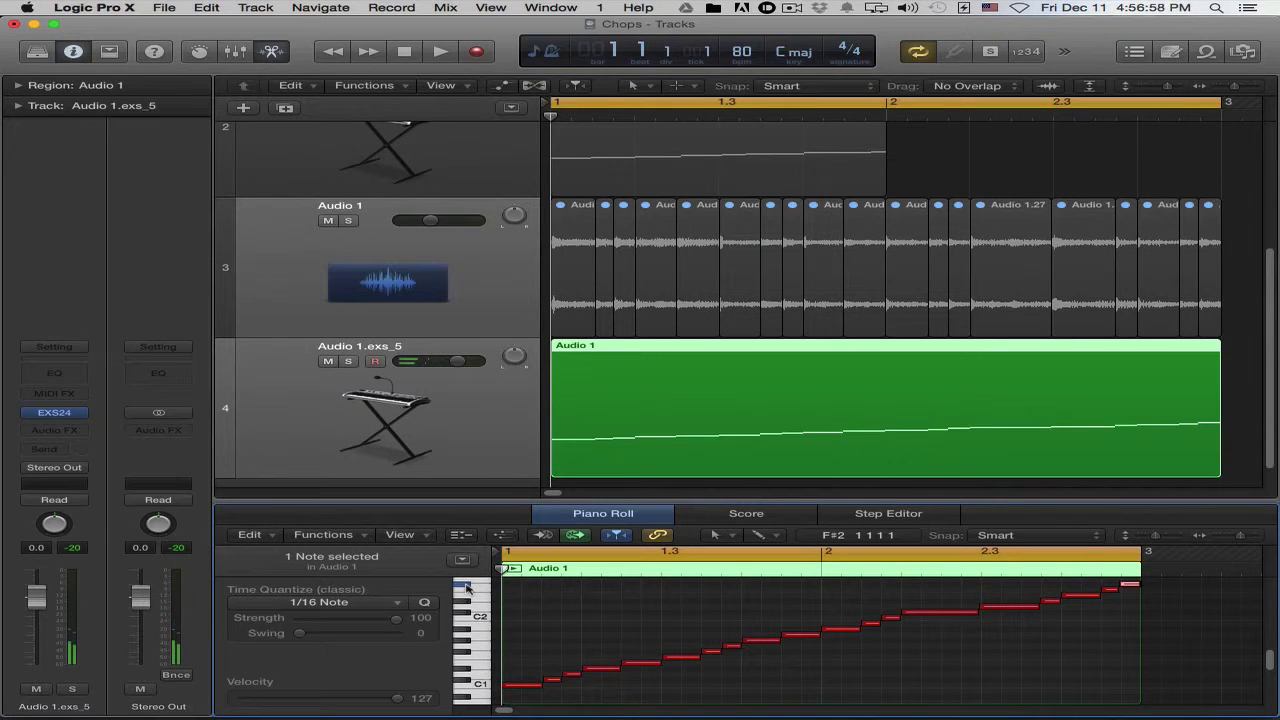
click(467, 588)
key(p)
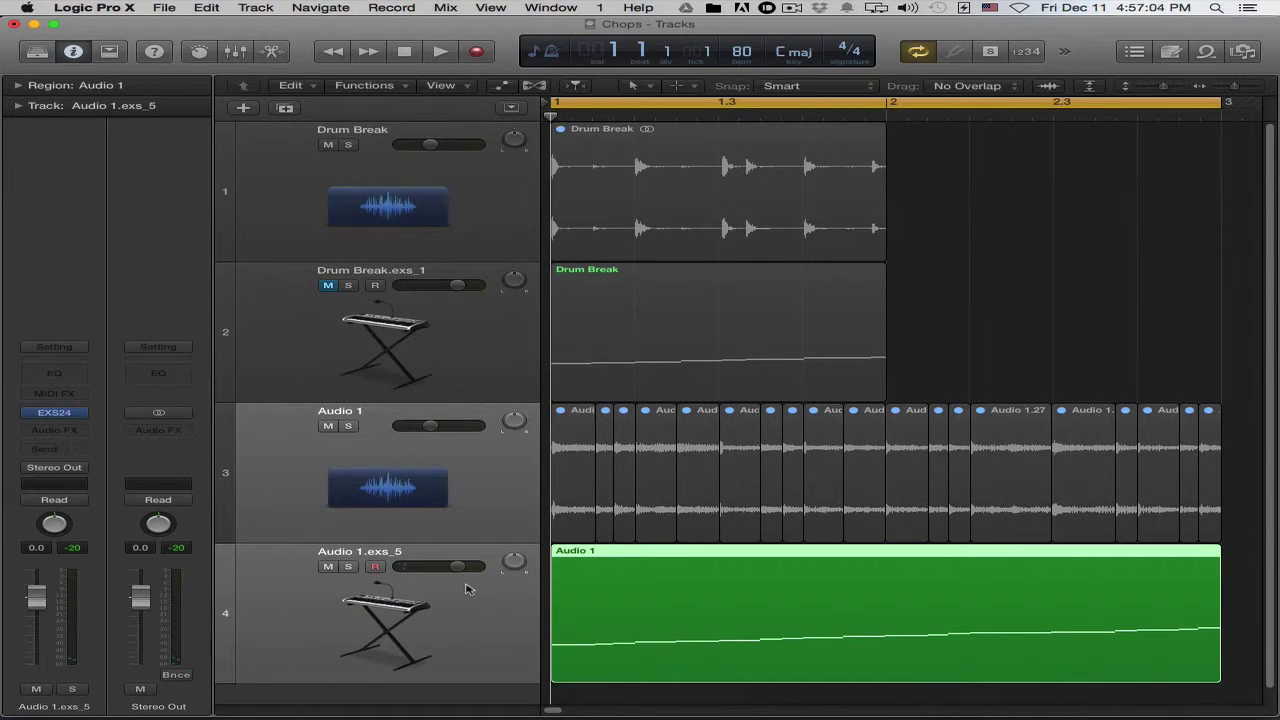
key(super+BackSpace)
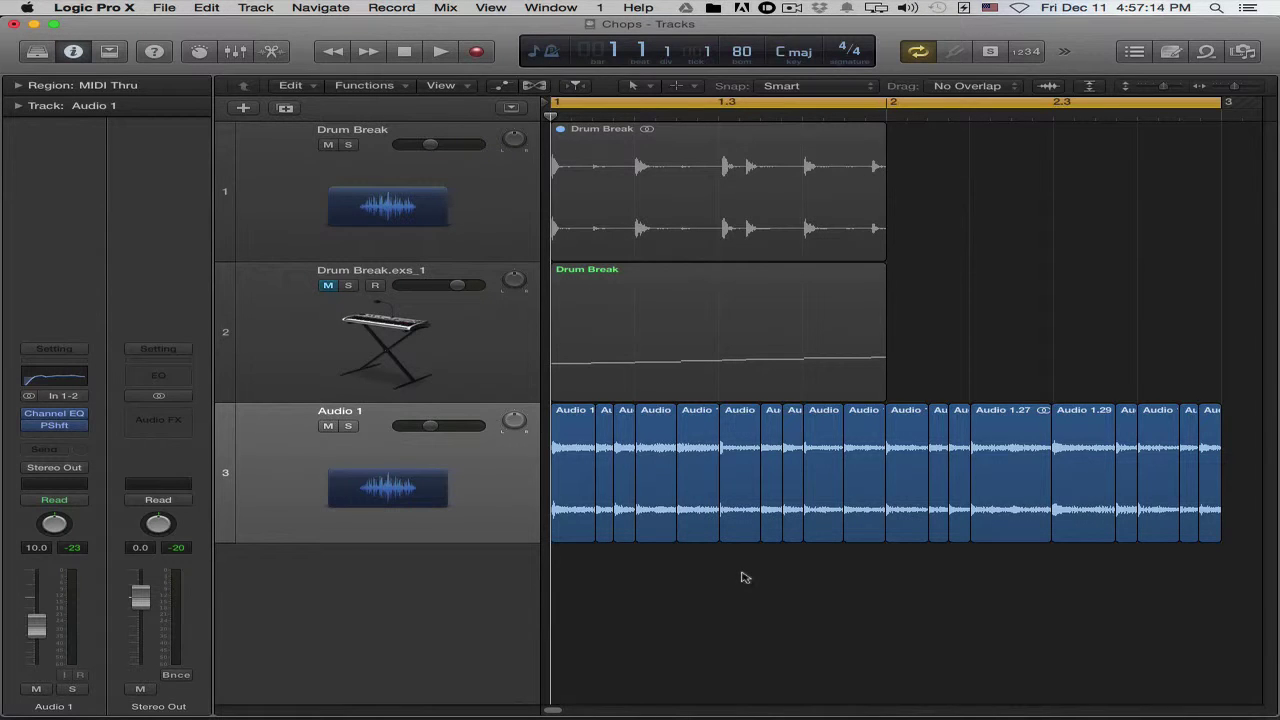
key(super+z)
key(super+z)
key(super+z)
key(super+z)
key(super+z)
key(super+z)
key(super+z)
key(super+z)
key(super+z)
key(super+z)
key(super+z)
key(super+z)
key(super+z)
key(super+z)
key(super+z)
key(super+z)
key(super+z)
key(super+z)
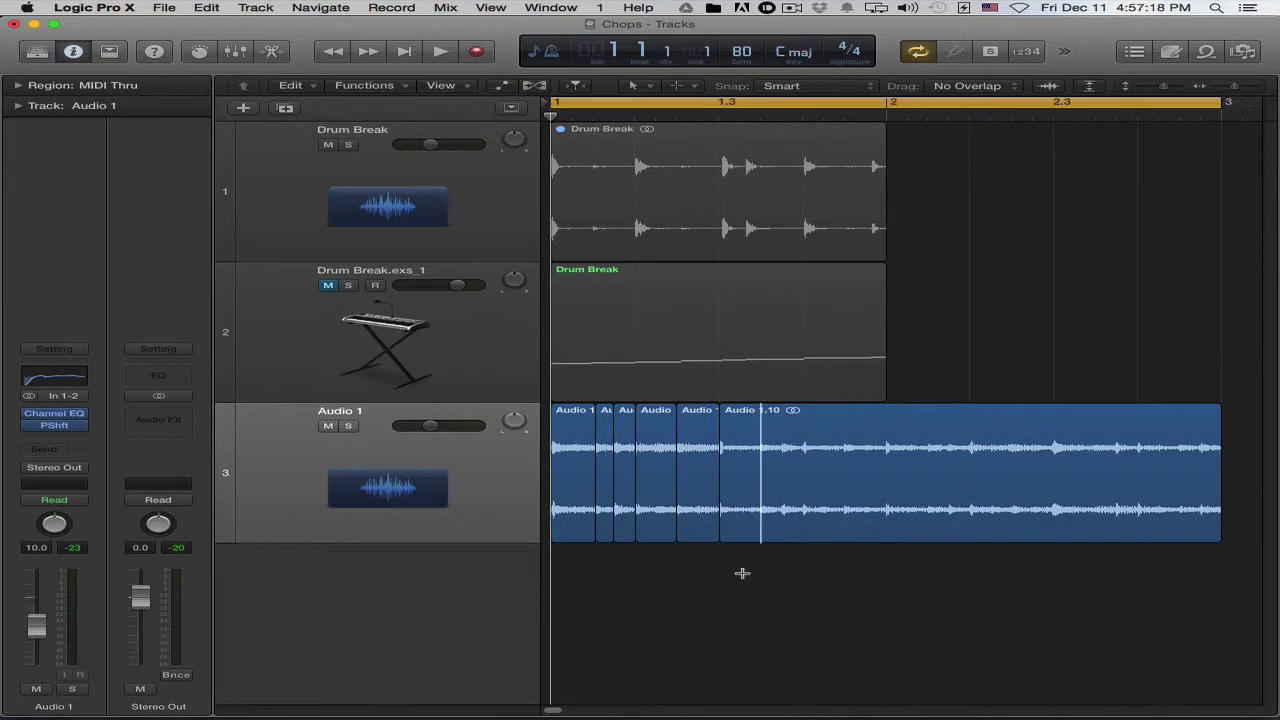
key(super+z)
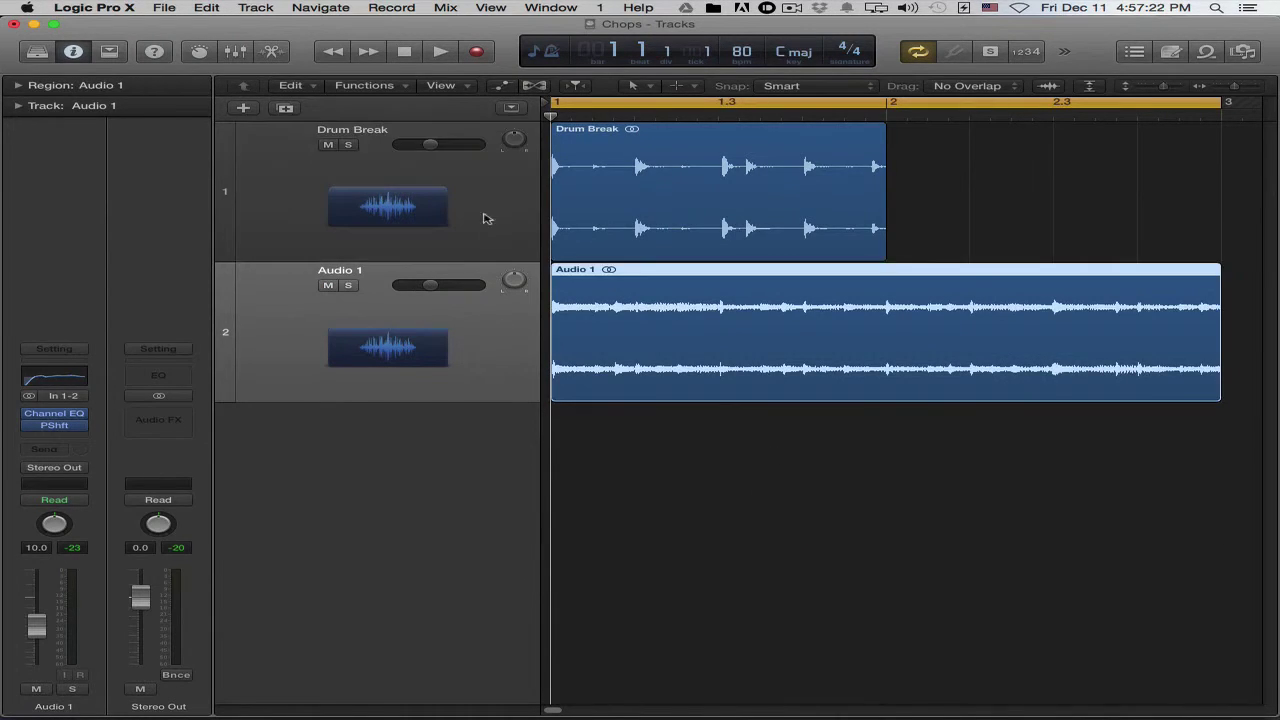
click(701, 153)
right_click(703, 155)
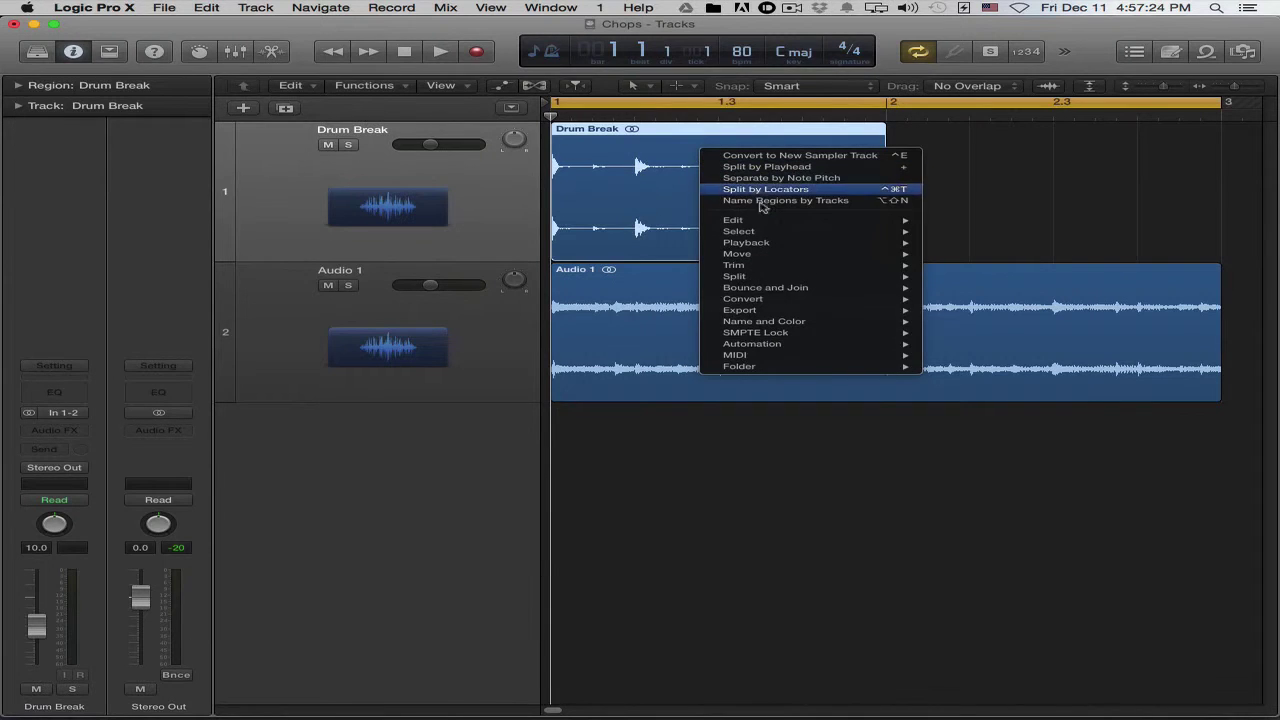
mouse_move(765, 300)
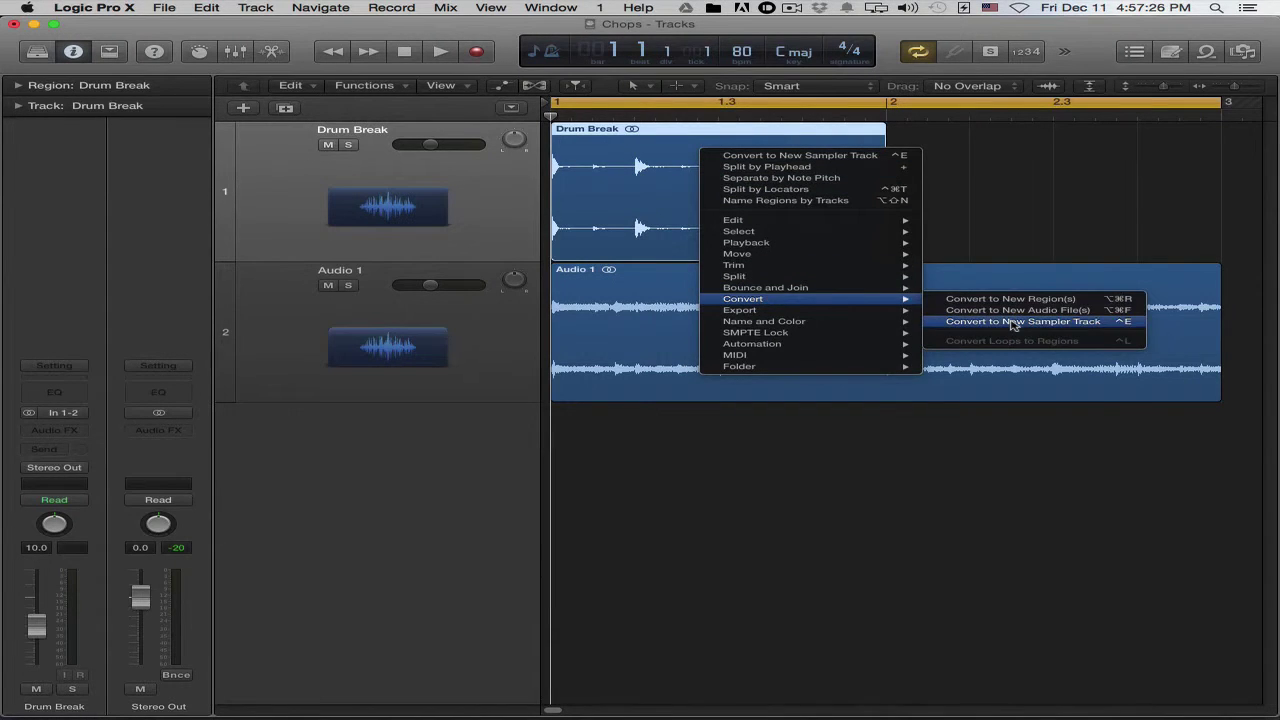
click(1013, 321)
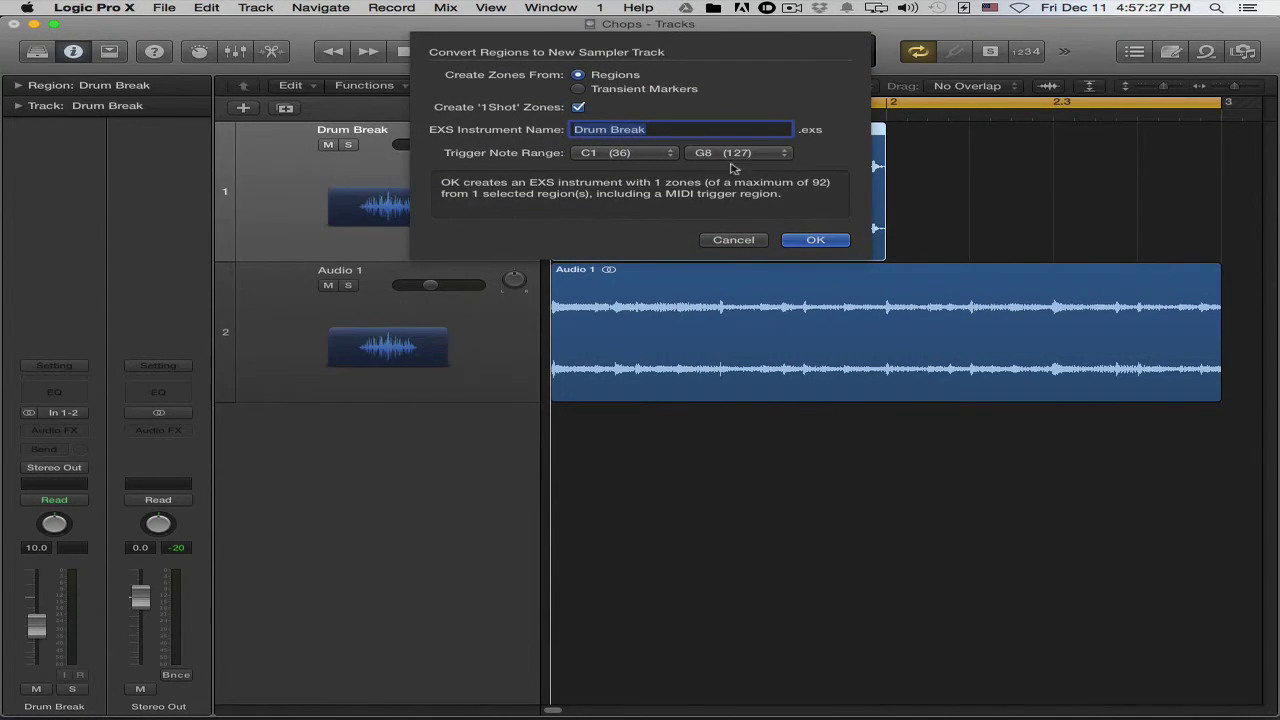
click(815, 240)
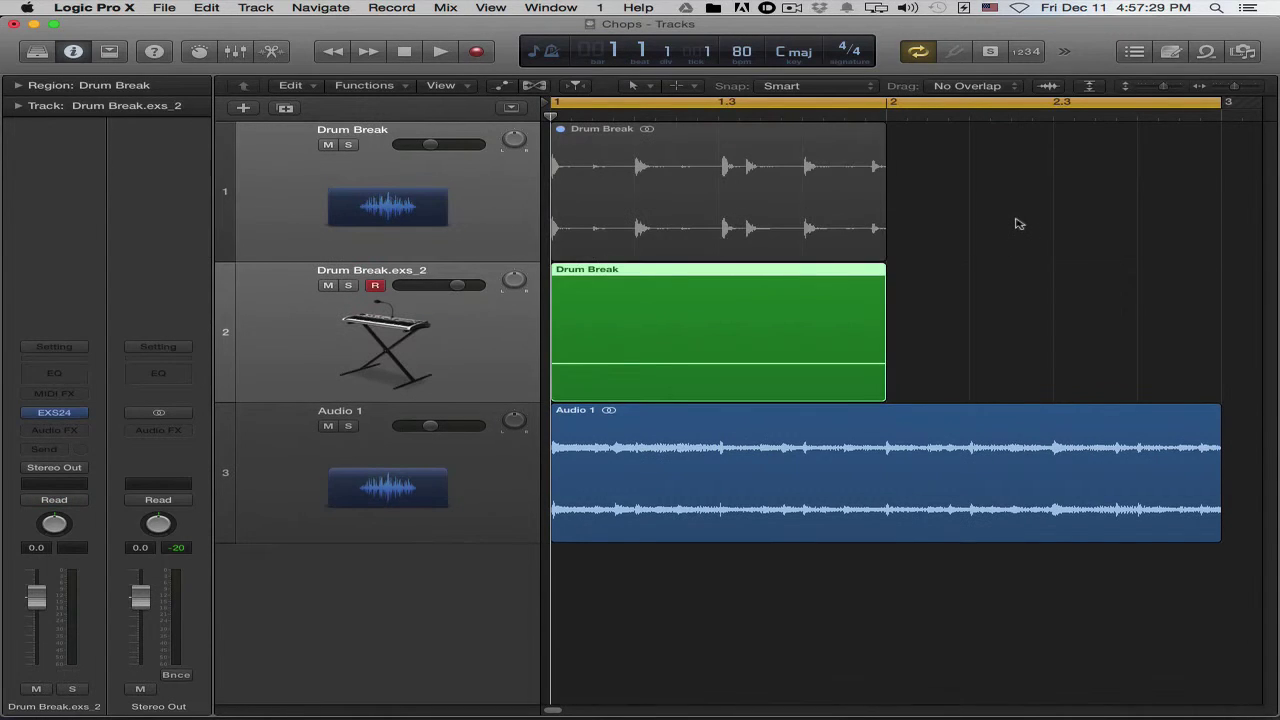
click(1018, 223)
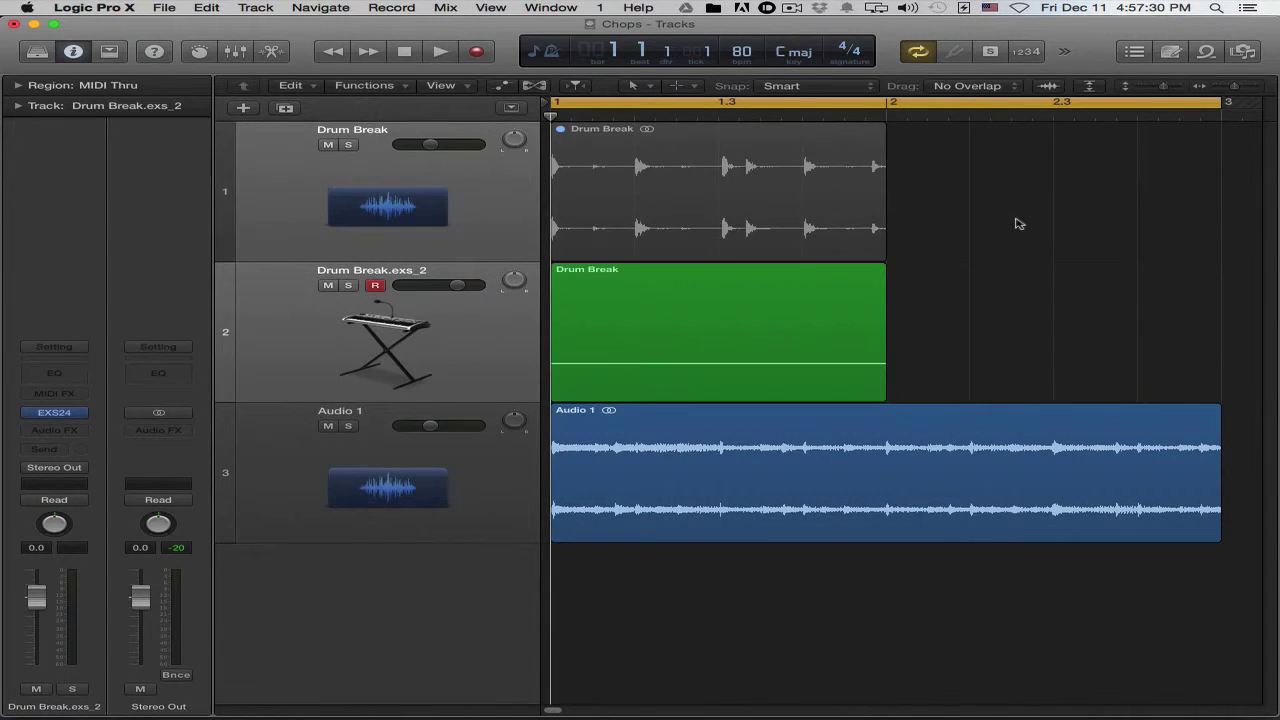
click(787, 341)
click(486, 245)
click(494, 364)
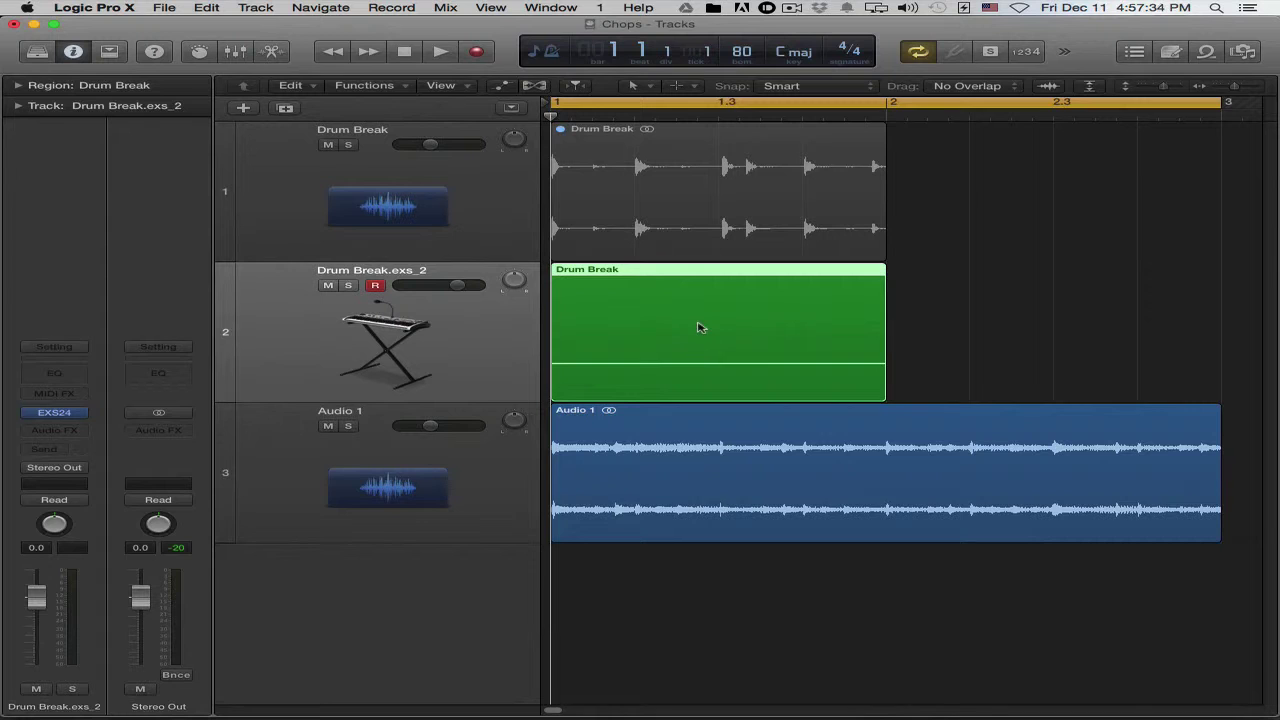
double_click(697, 327)
click(480, 635)
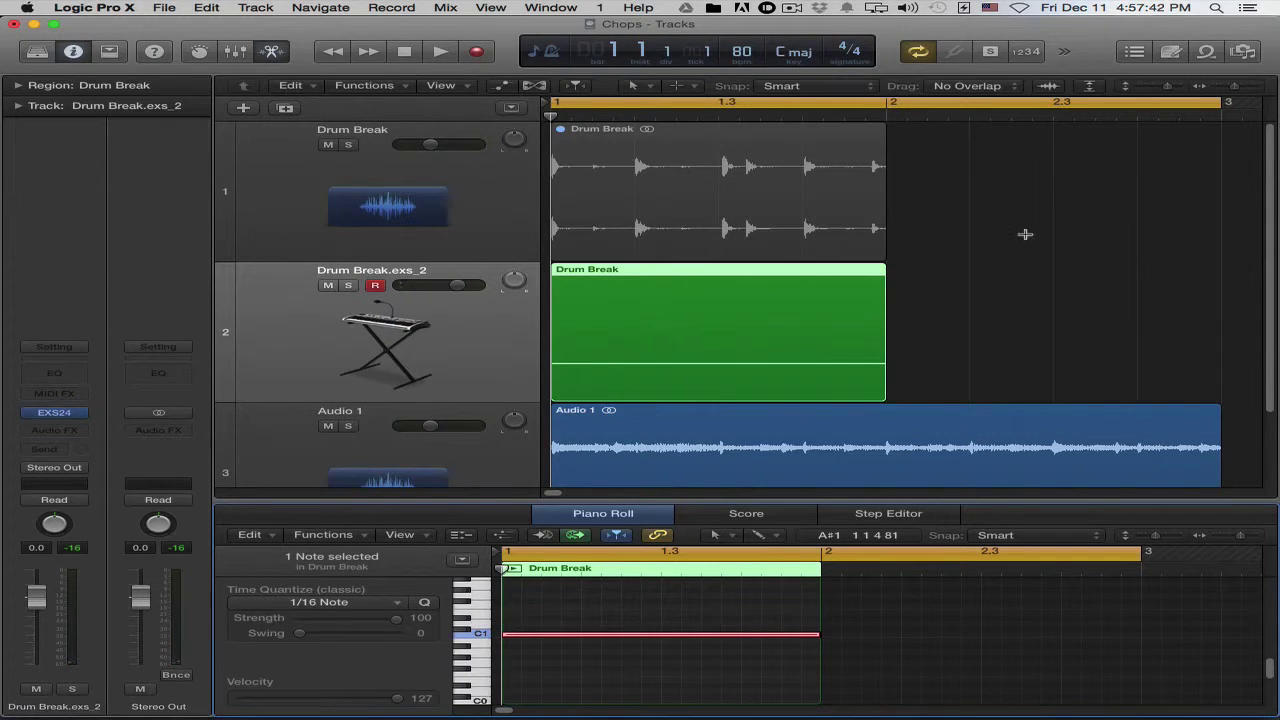
key(super+BackSpace)
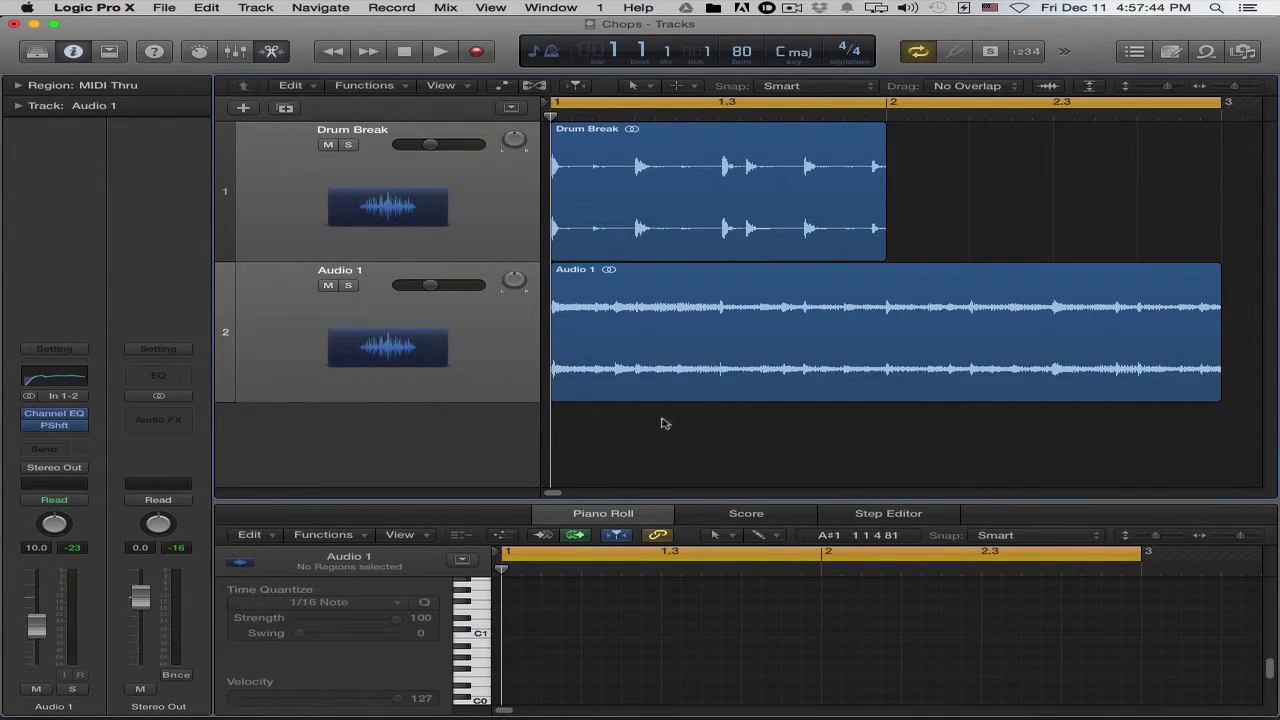
key(e)
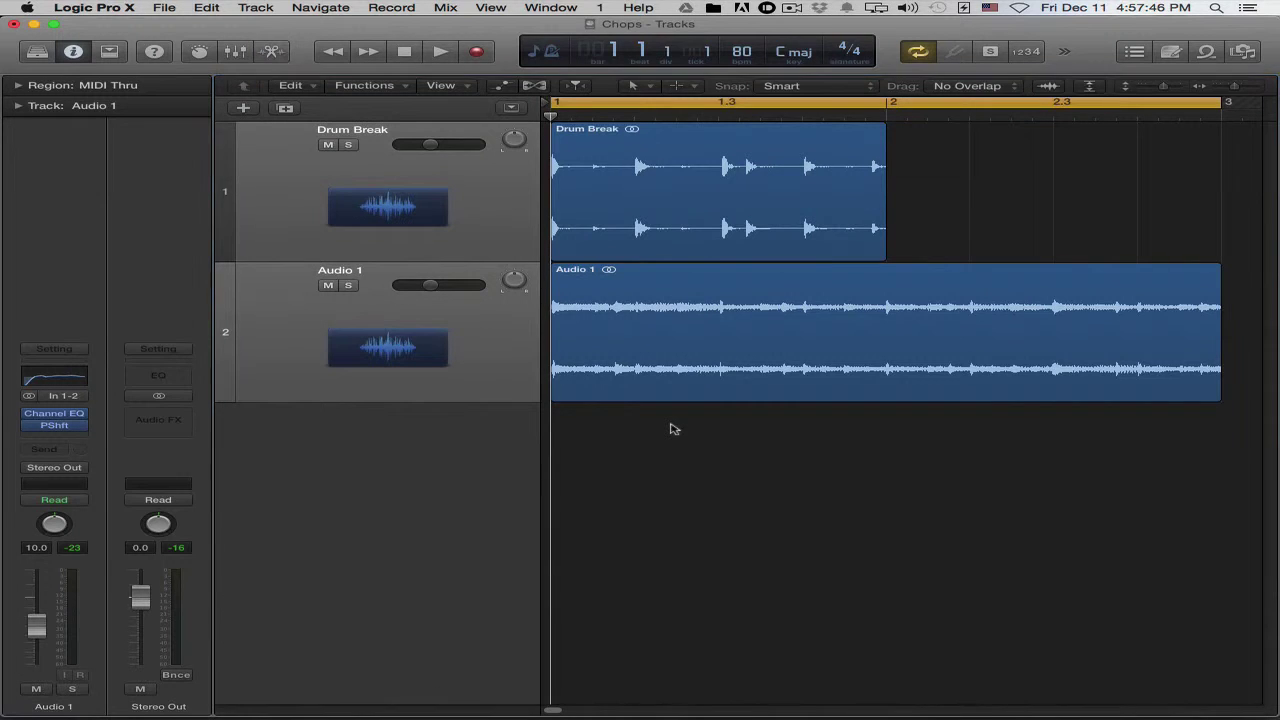
click(489, 391)
click(634, 241)
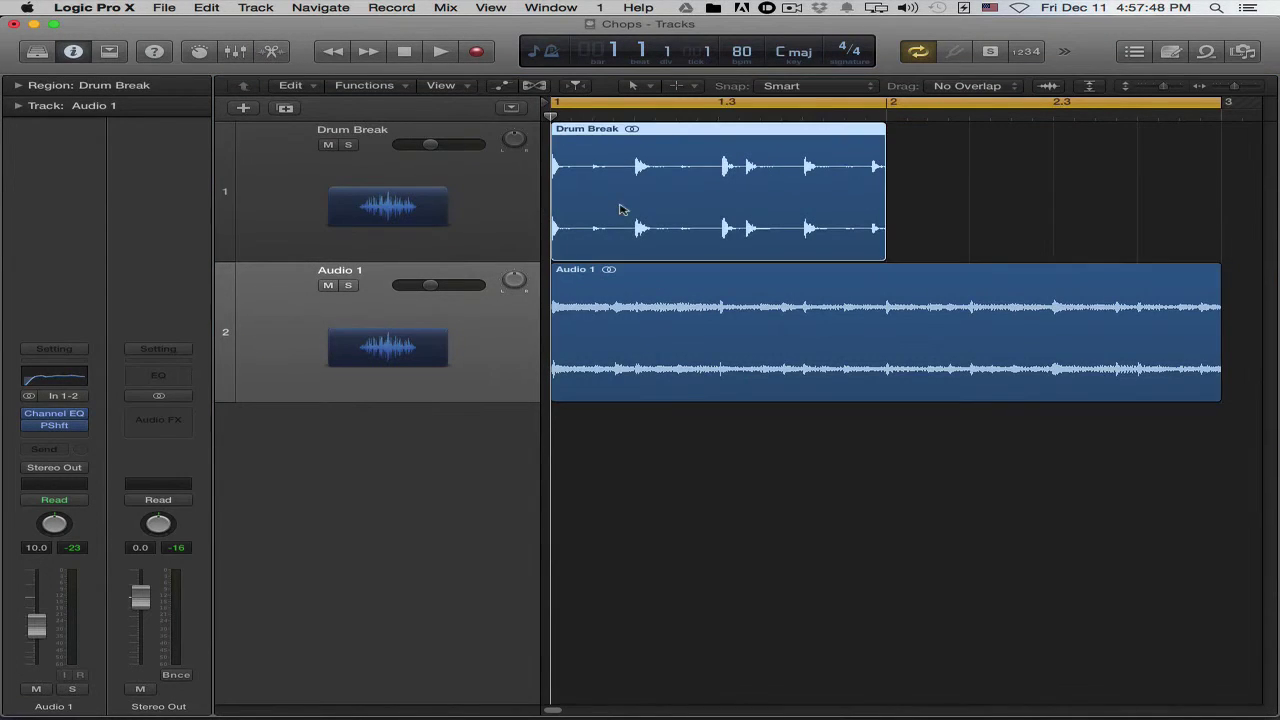
- Convert the Drum Break region to a sampler track using Transient Markers, then open its EXS24 zone editor
click(520, 197)
right_click(645, 180)
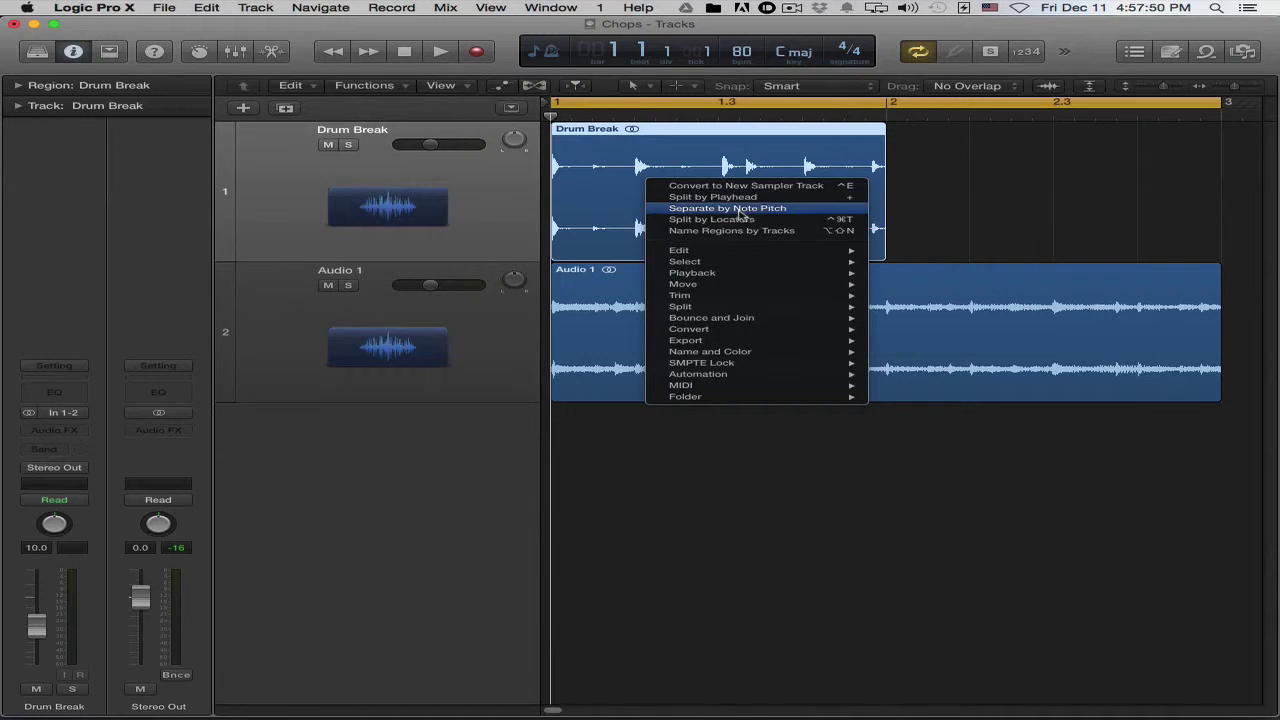
click(738, 188)
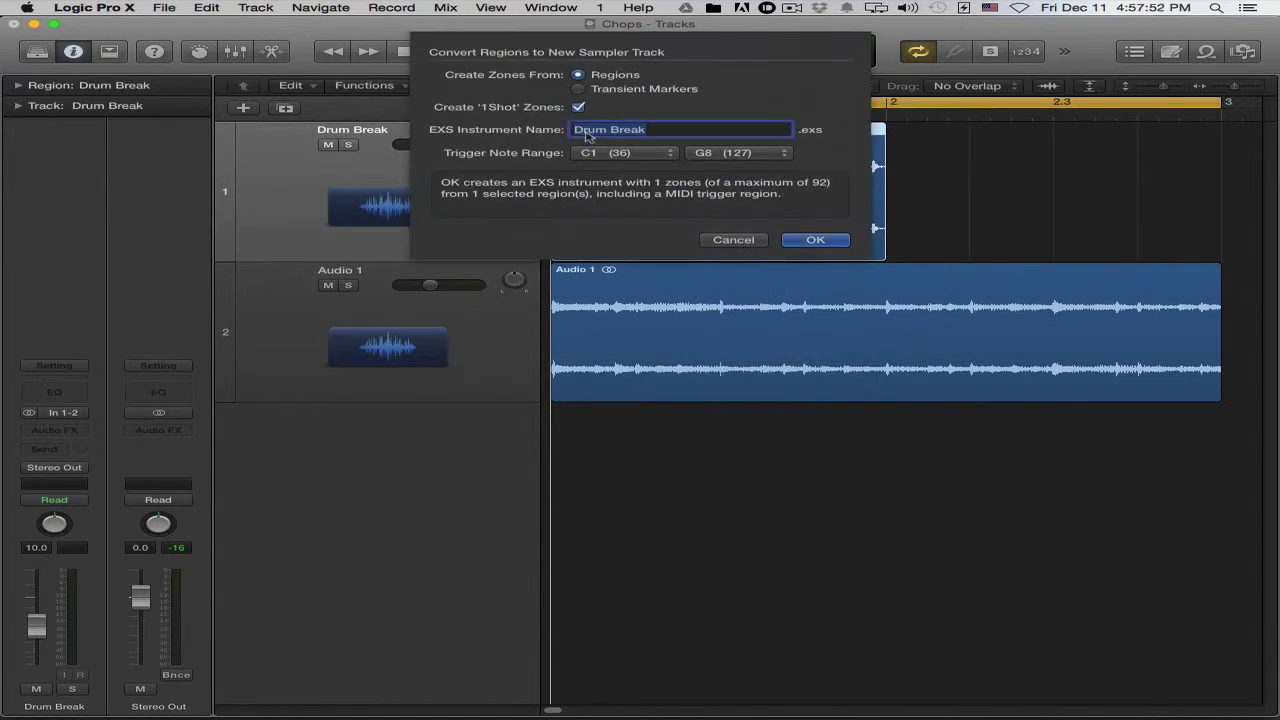
click(598, 91)
click(835, 241)
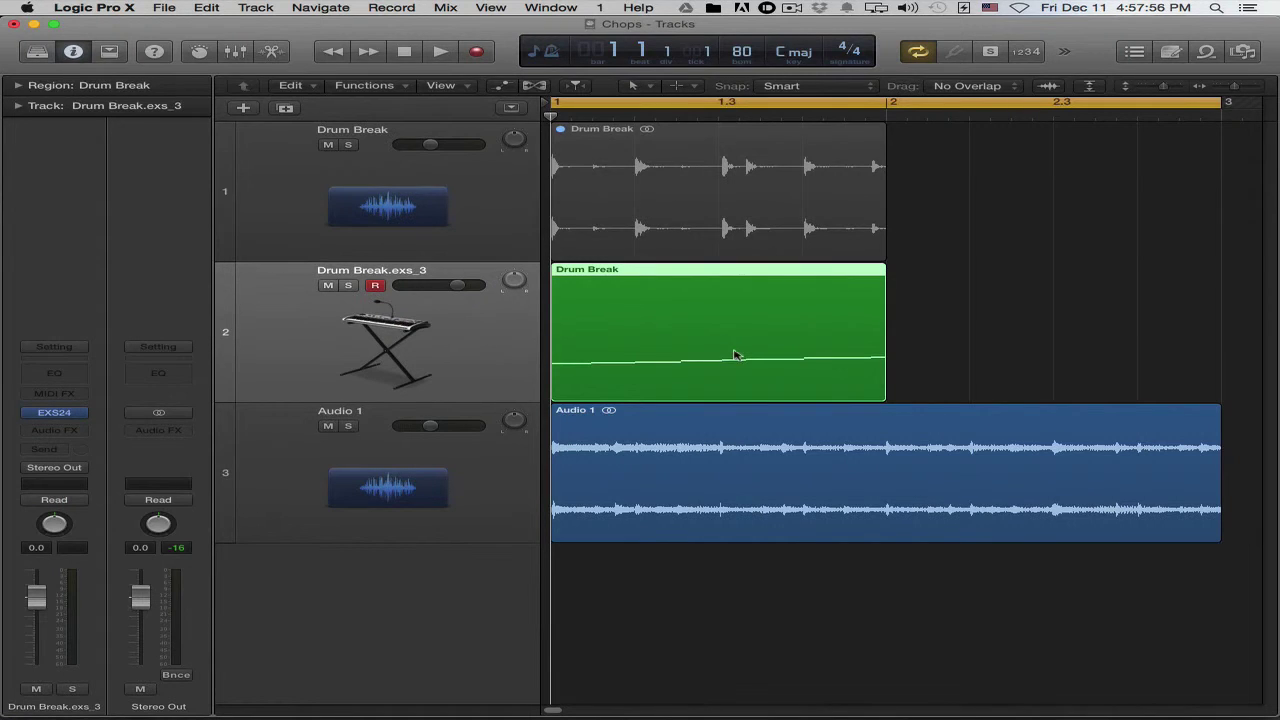
click(54, 412)
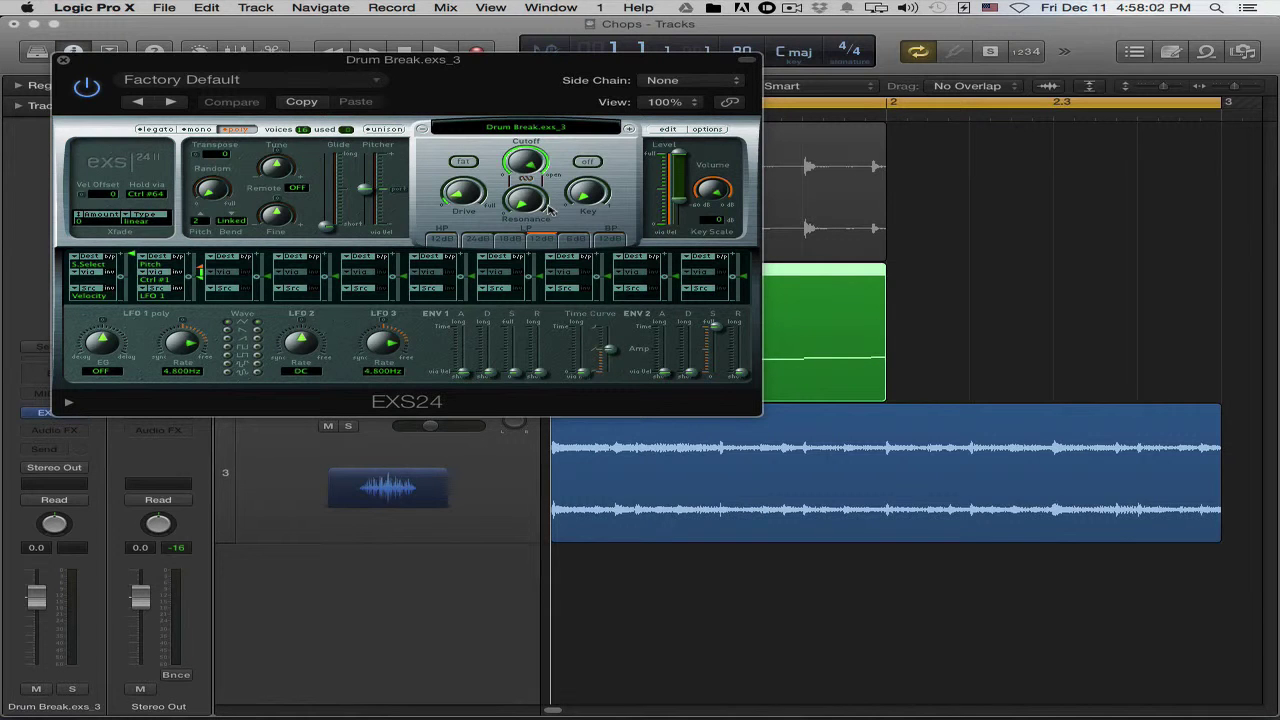
click(668, 131)
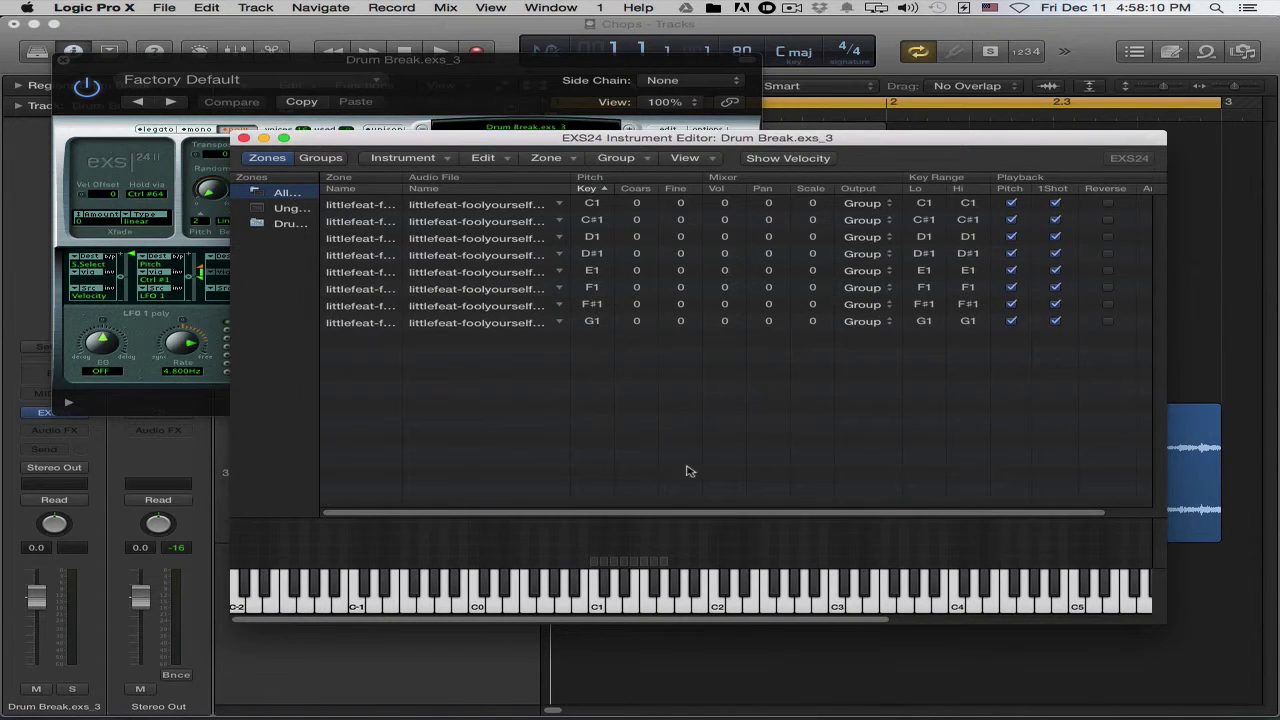
click(600, 590)
click(600, 592)
click(600, 594)
click(601, 598)
click(601, 597)
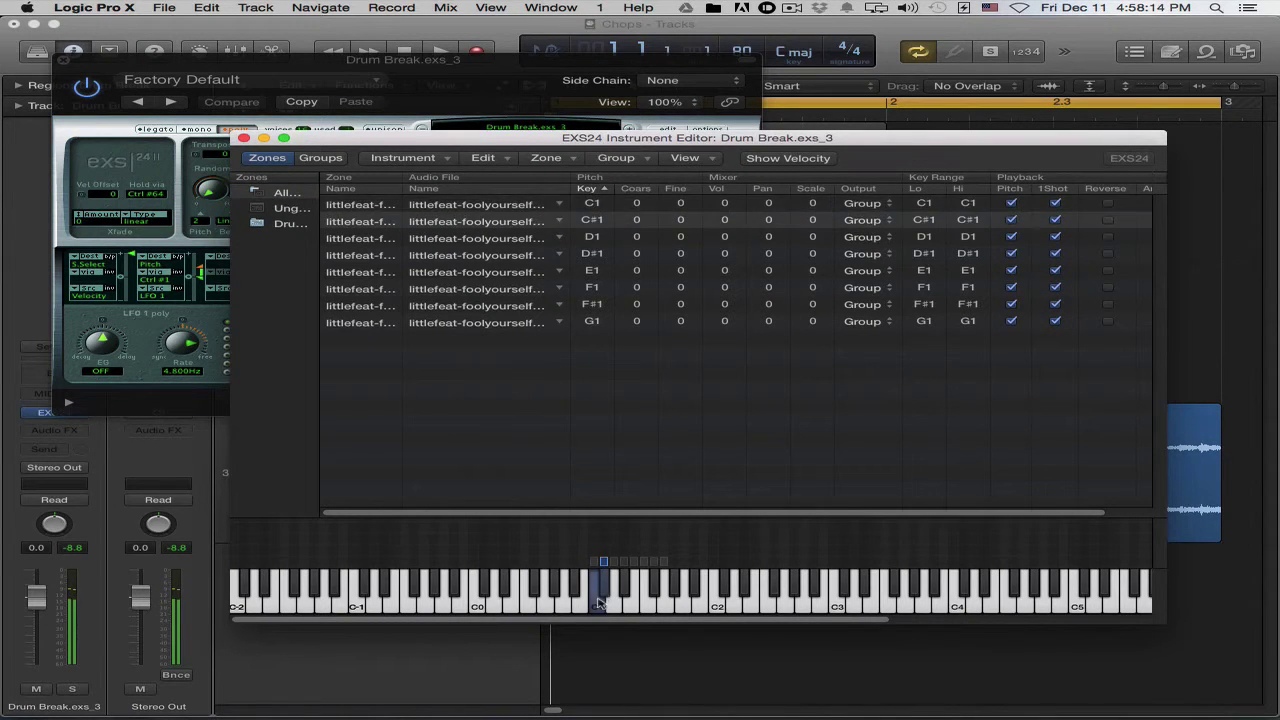
click(601, 597)
click(601, 597)
click(380, 206)
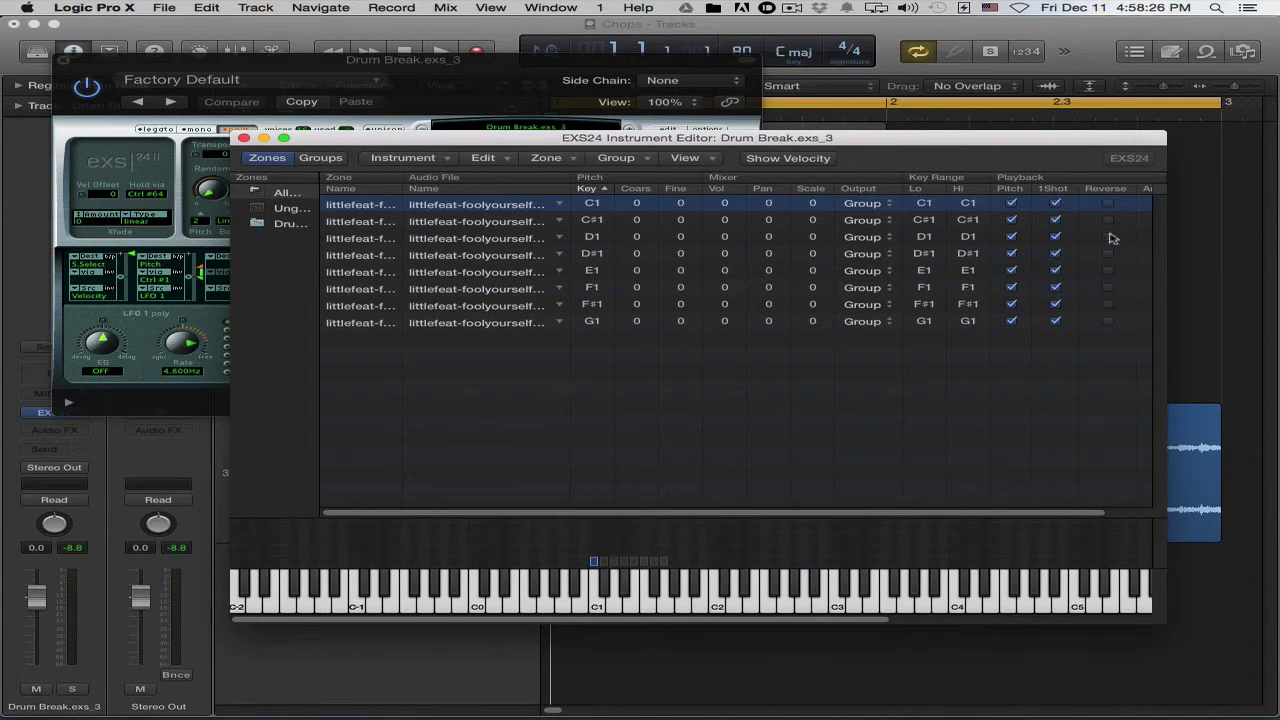
click(1108, 204)
click(598, 598)
click(598, 598)
click(600, 602)
click(600, 604)
click(1108, 220)
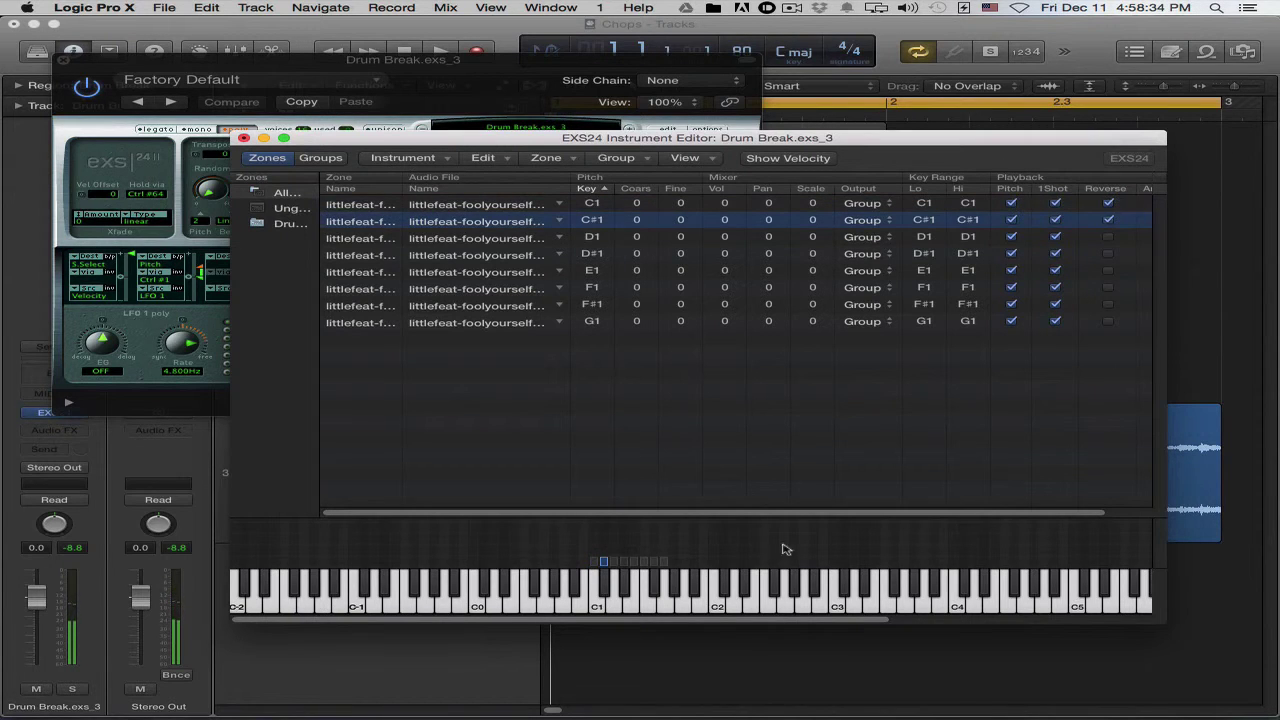
click(602, 596)
click(602, 592)
click(603, 592)
click(1108, 221)
click(1110, 204)
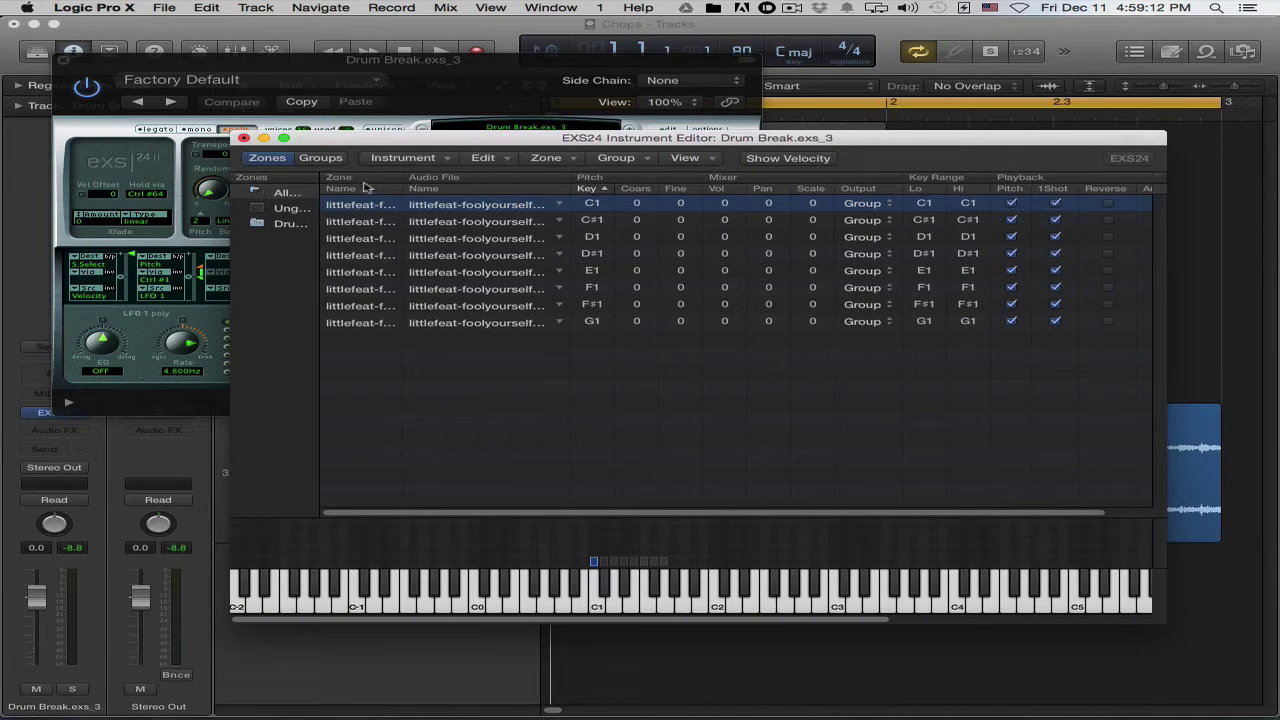
- In the EXS24 Groups view, change the Drum Break.exs group's Poly setting from Max to 1
click(331, 160)
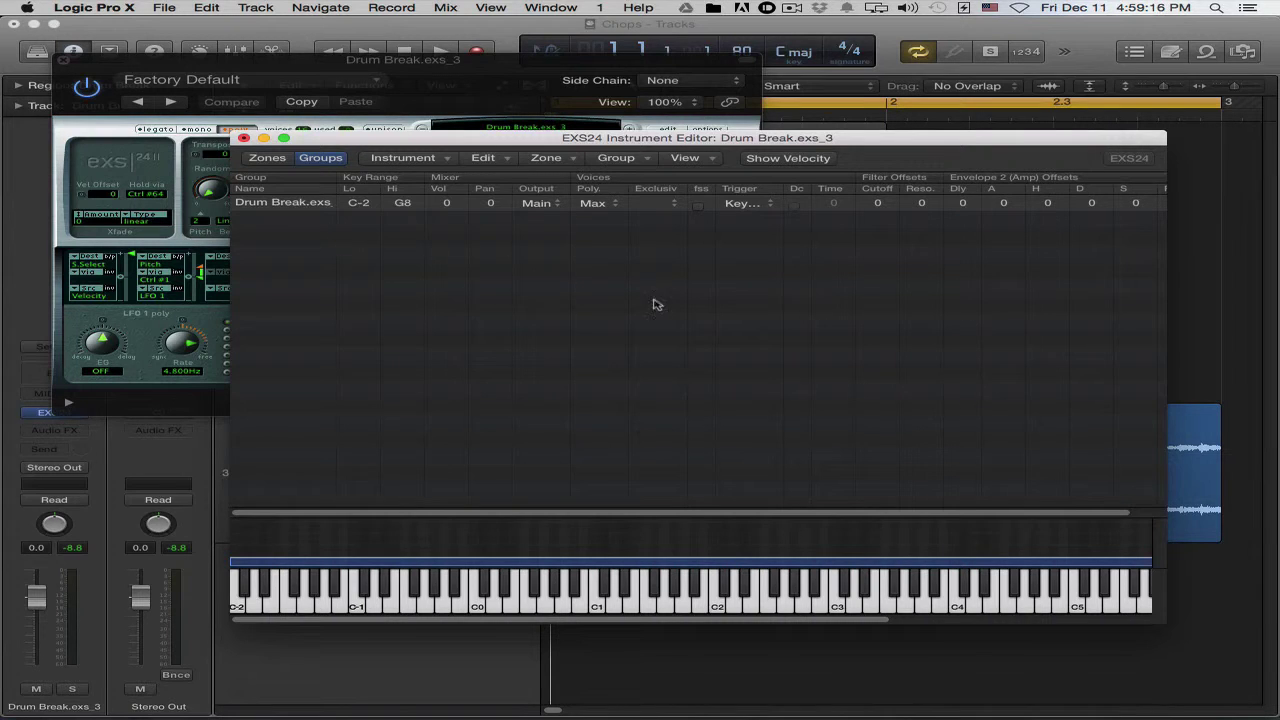
drag(852, 621, 595, 607)
click(602, 204)
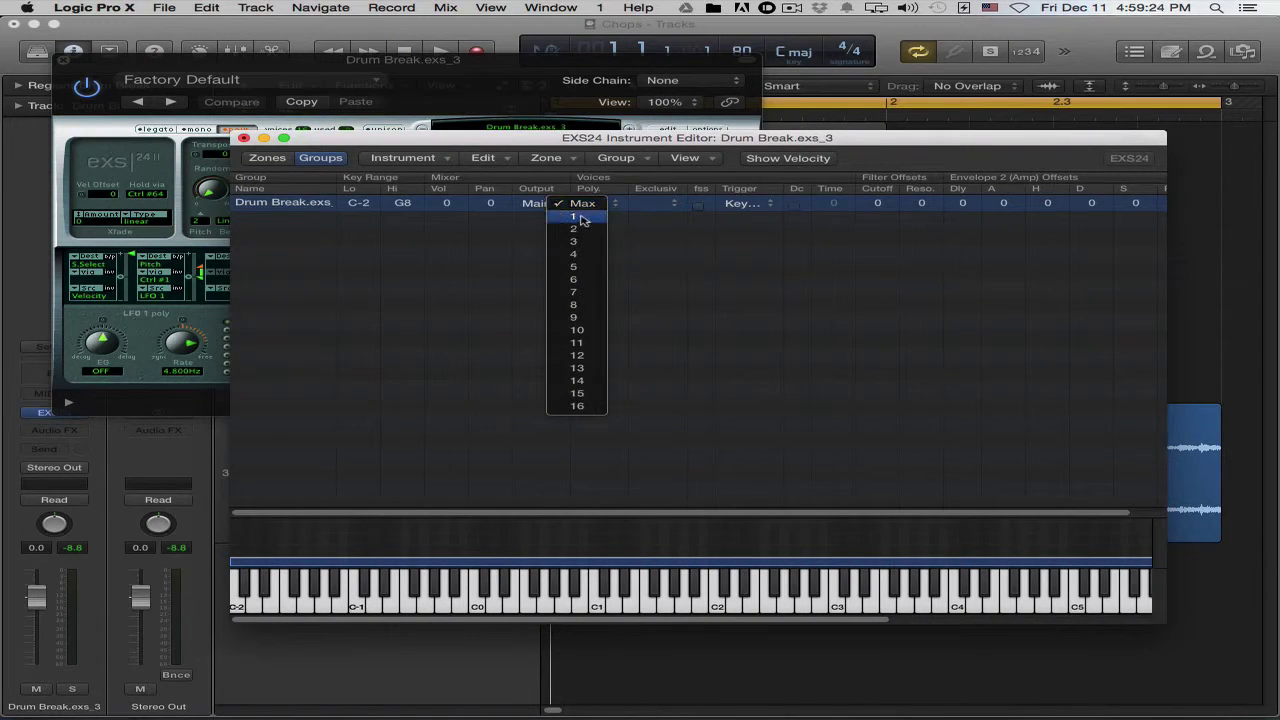
click(583, 220)
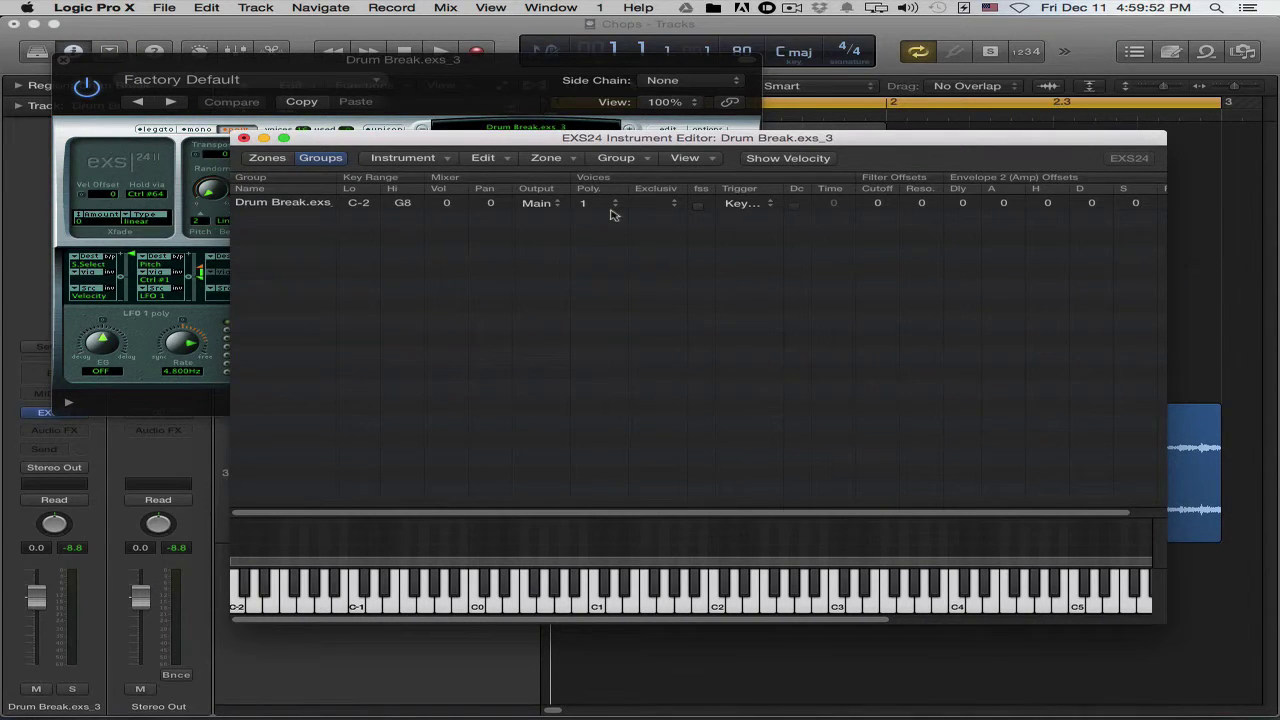
- Close the Instrument Editor without saving the instrument file, then close the EXS24 window
click(244, 138)
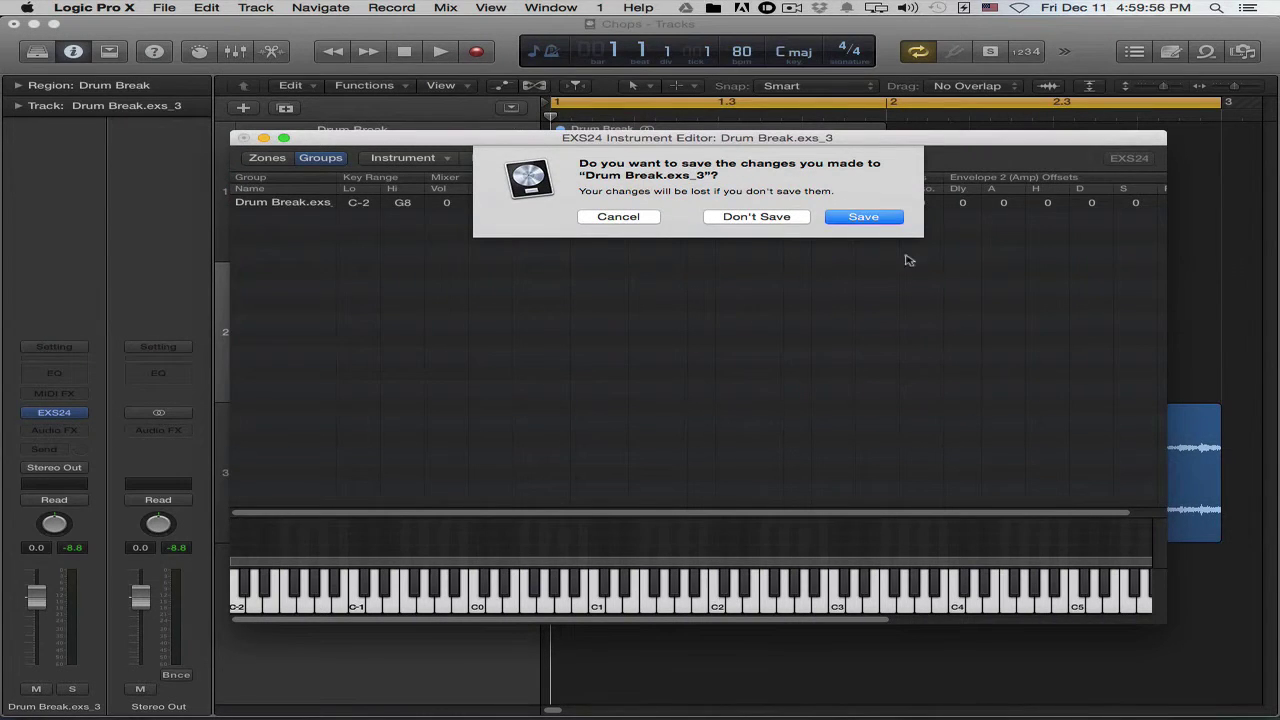
click(780, 220)
click(66, 63)
click(1040, 262)
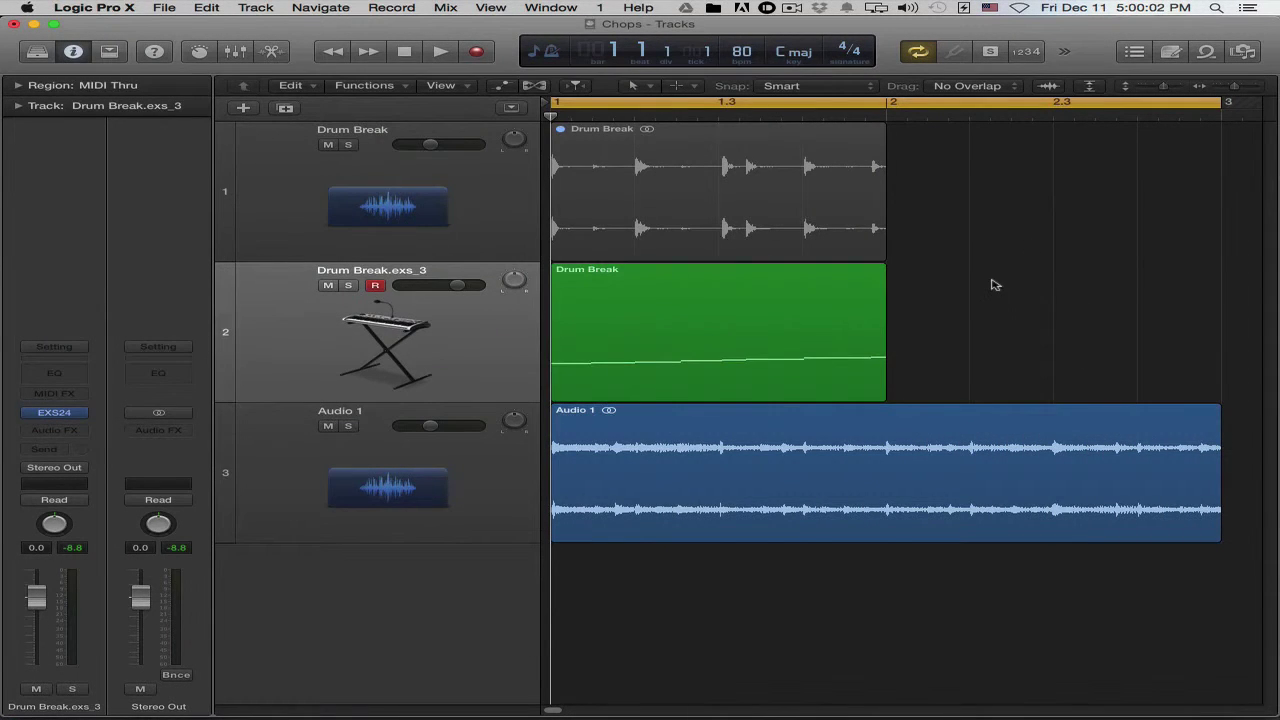